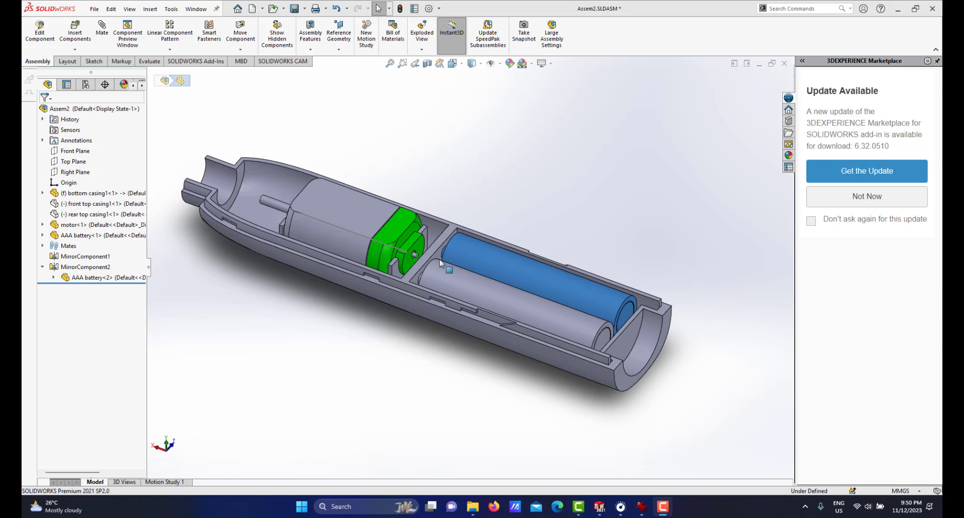
Tilt the view steeper, then hide both AAA batteries beside the motor and coupler
scroll(449, 255, up, 2)
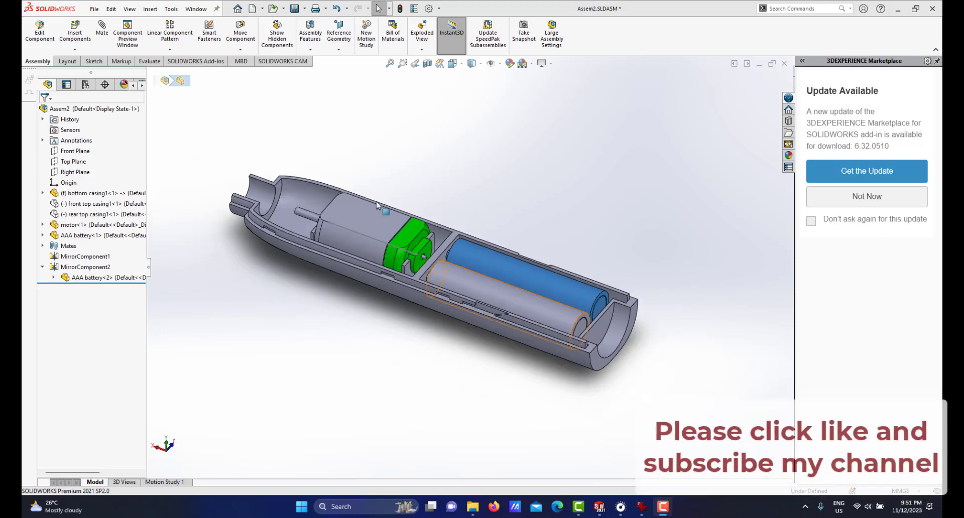
scroll(514, 309, down, 2)
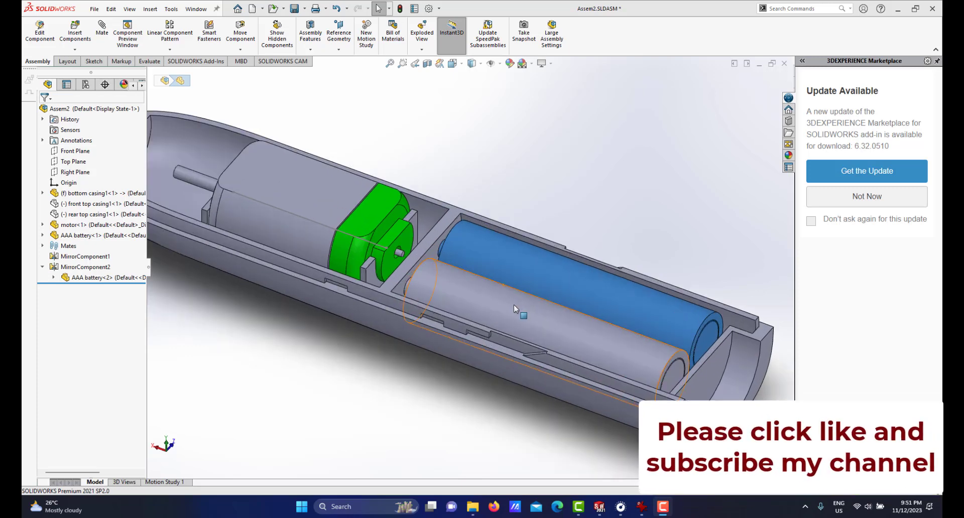
scroll(515, 309, up, 3)
scroll(489, 265, up, 1)
scroll(474, 267, down, 2)
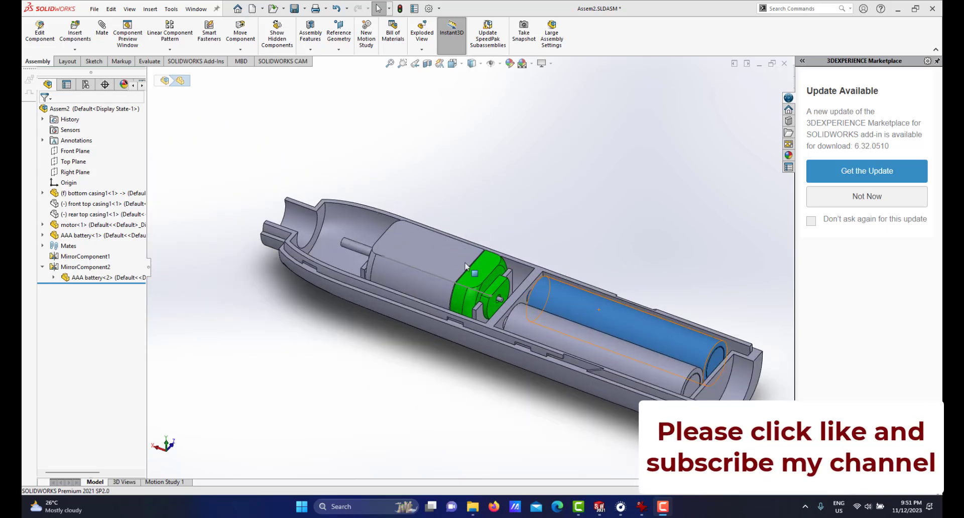
scroll(466, 265, up, 1)
scroll(541, 289, down, 1)
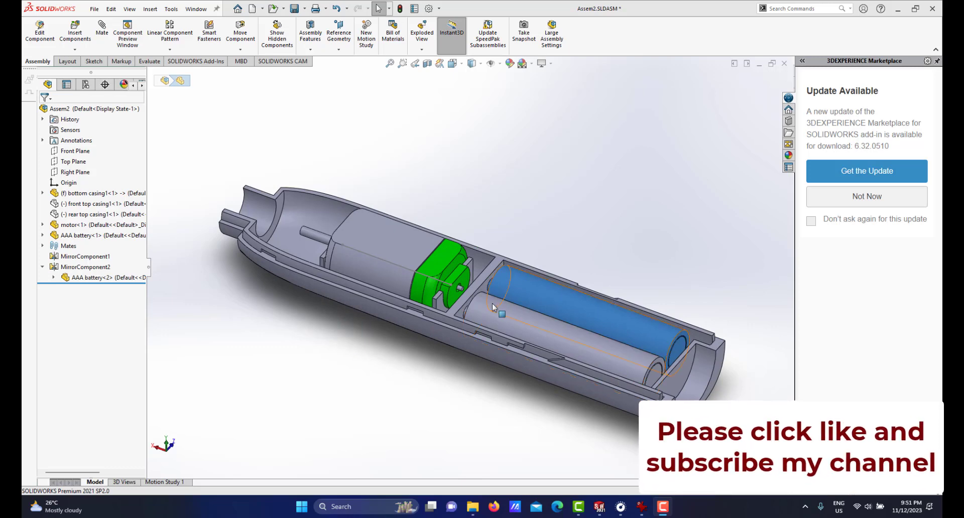
scroll(493, 304, up, 2)
scroll(492, 303, down, 2)
scroll(495, 300, up, 1)
scroll(412, 255, down, 1)
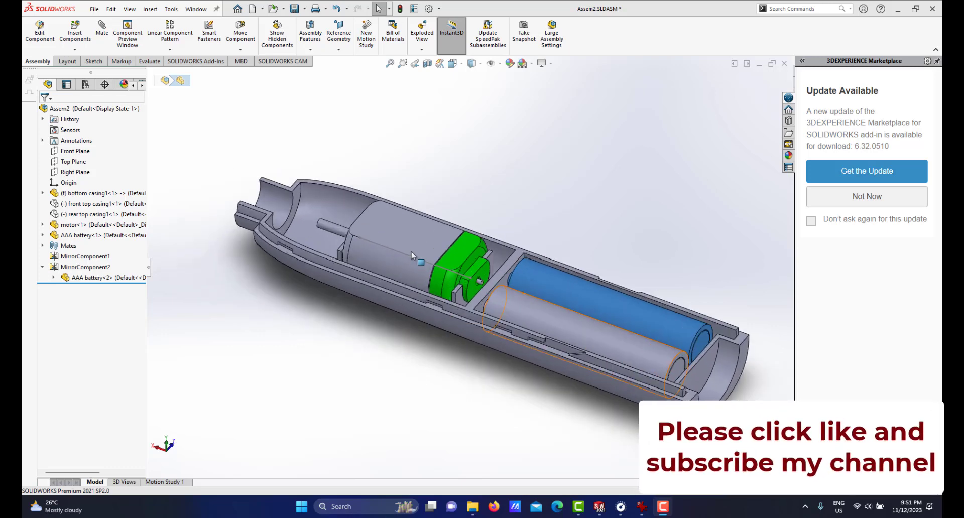
scroll(541, 305, up, 2)
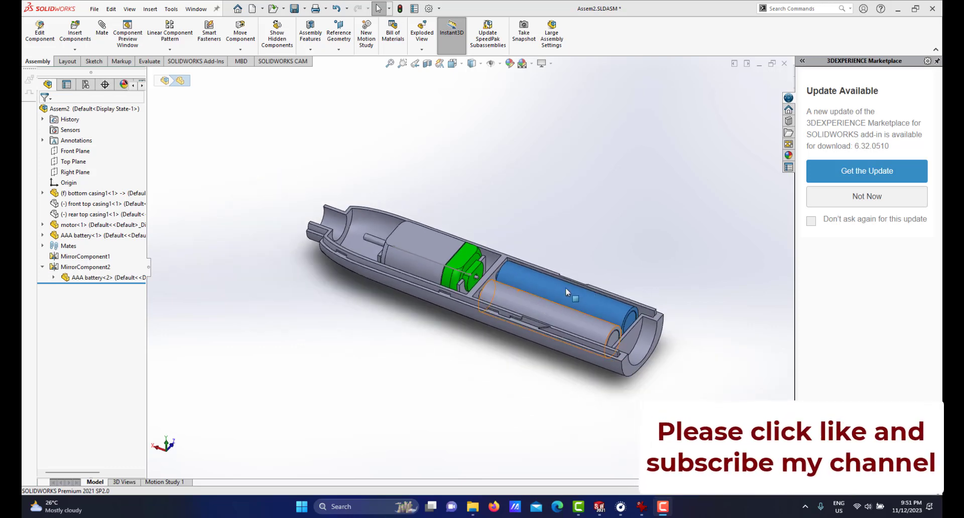
mouse_move(565, 288)
middle_down()
mouse_move(573, 279)
mouse_move(556, 275)
middle_up()
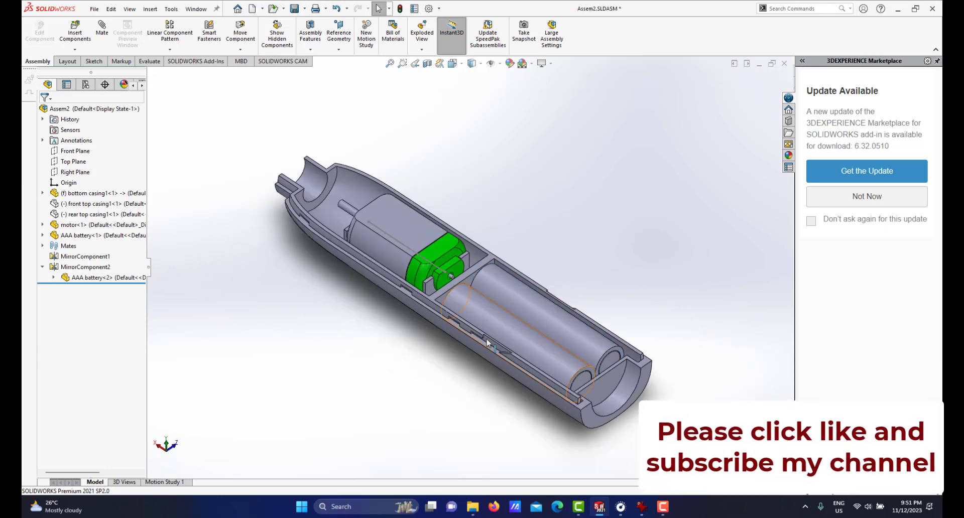
scroll(555, 274, down, 3)
click(539, 276)
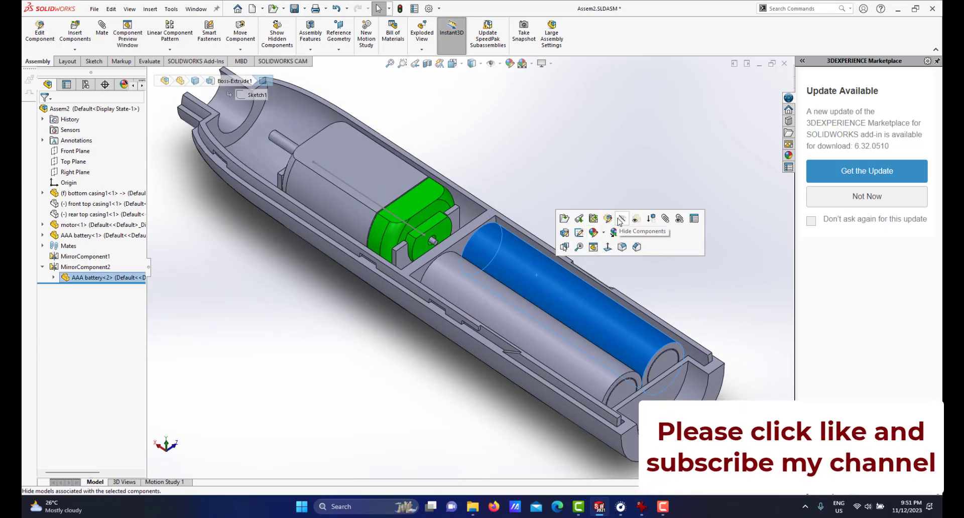
click(502, 283)
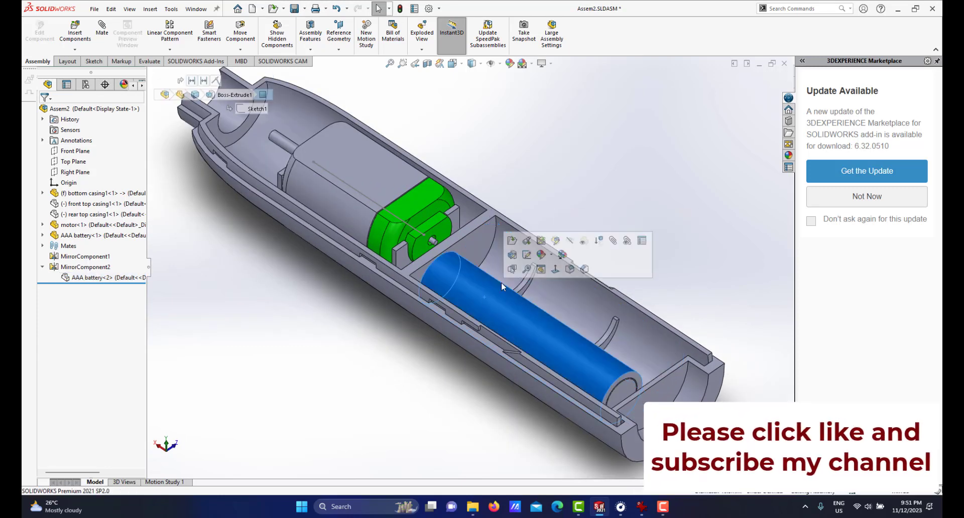
click(570, 243)
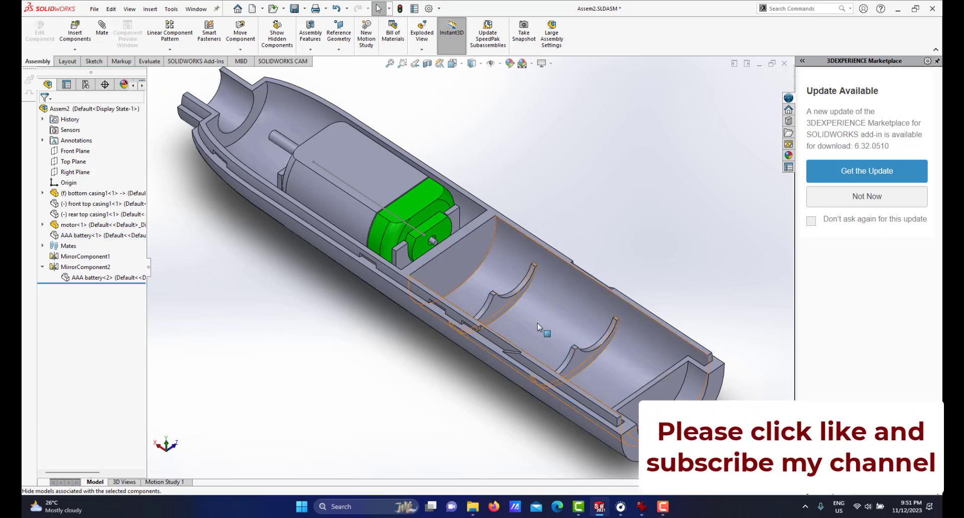
scroll(538, 324, up, 2)
scroll(538, 327, down, 3)
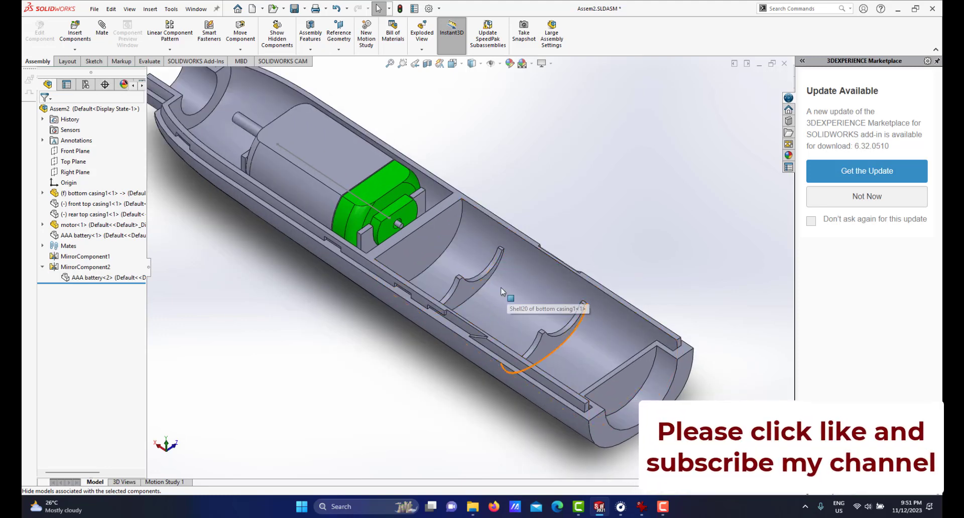
Circle the end of the pink casing in red in the IrfanView photo, then return to SOLIDWORKS
click(641, 512)
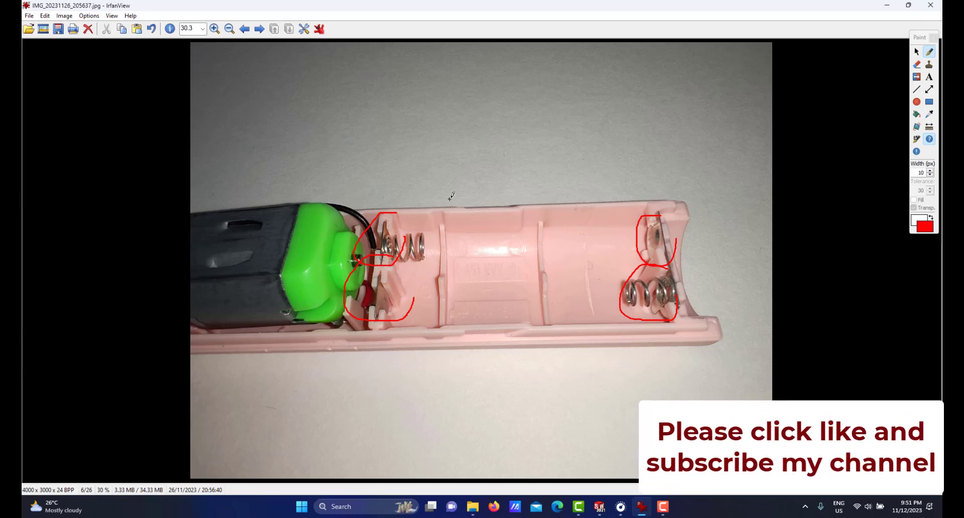
scroll(451, 196, down, 1)
scroll(484, 216, up, 1)
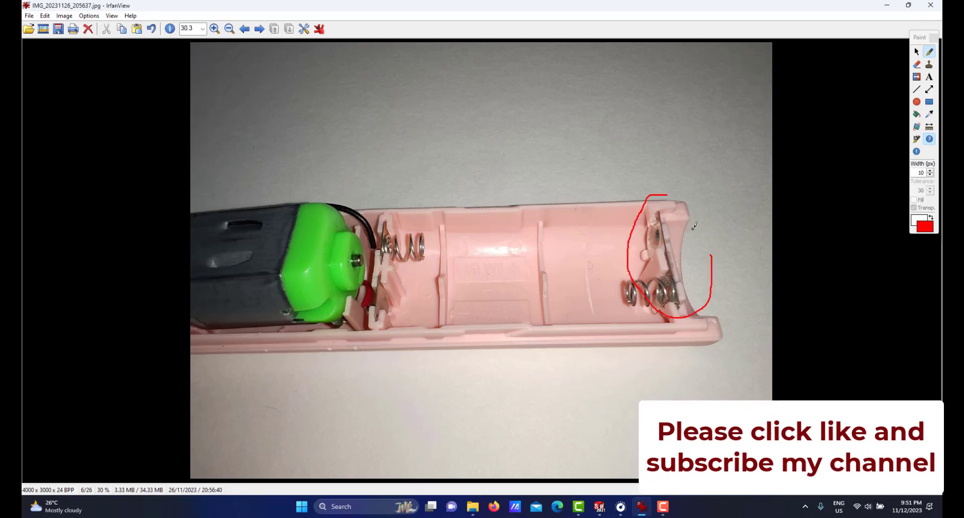
click(643, 507)
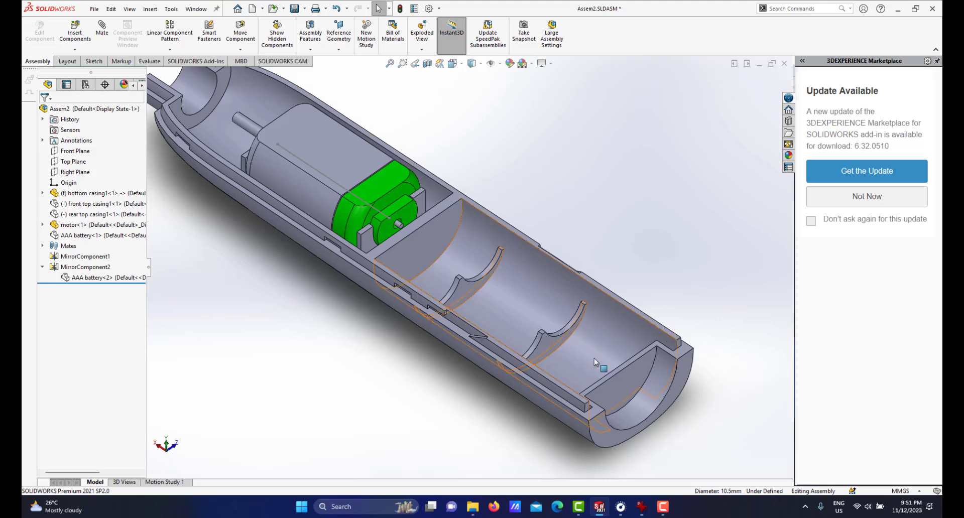
middle_drag(578, 301, 518, 259)
scroll(567, 288, down, 3)
scroll(512, 272, up, 3)
scroll(512, 269, down, 3)
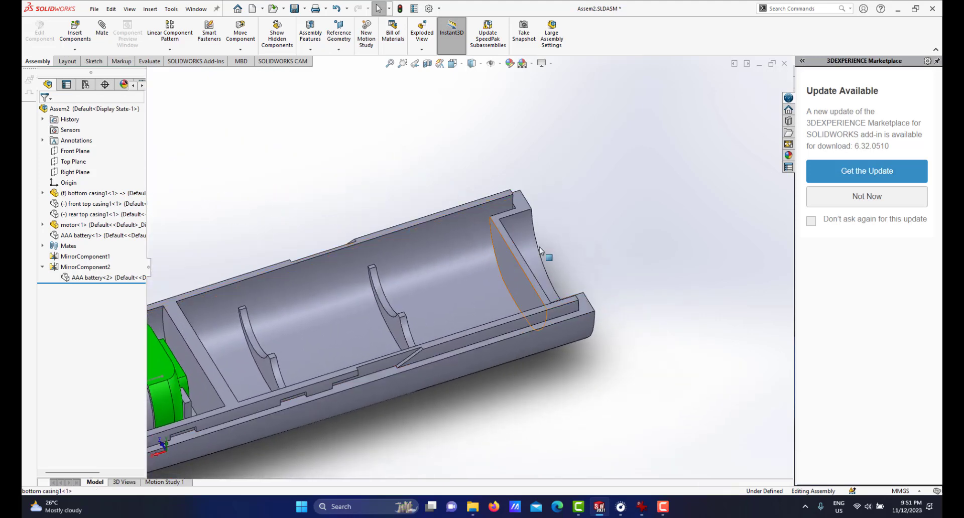
scroll(534, 288, up, 2)
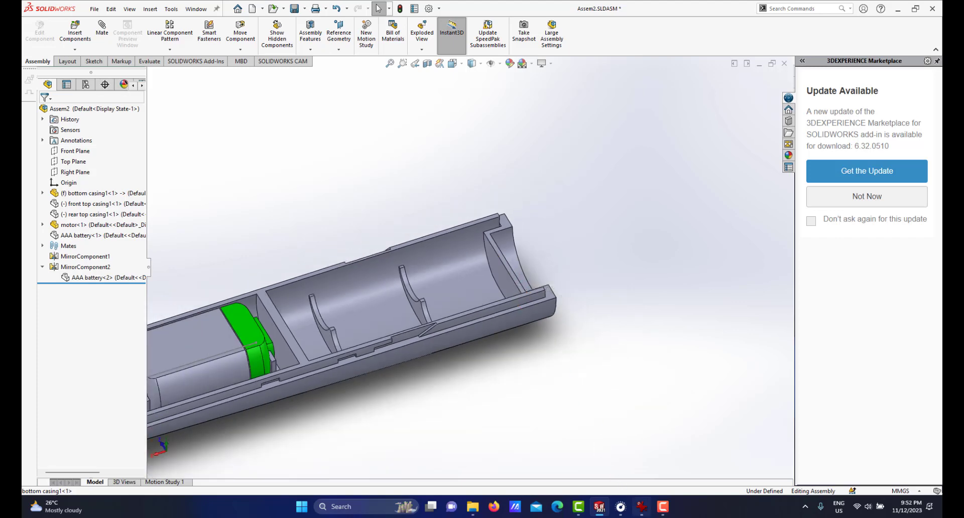
key(alt+Tab)
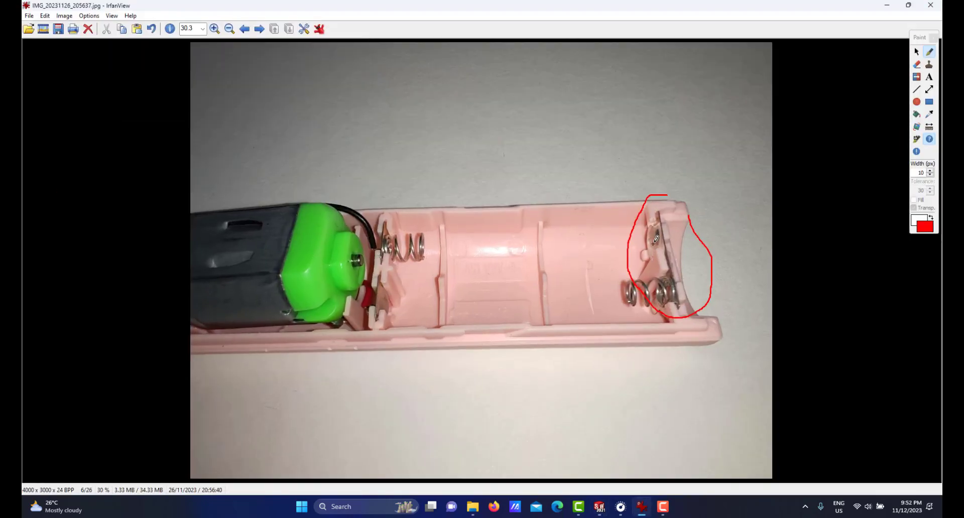
mouse_move(599, 509)
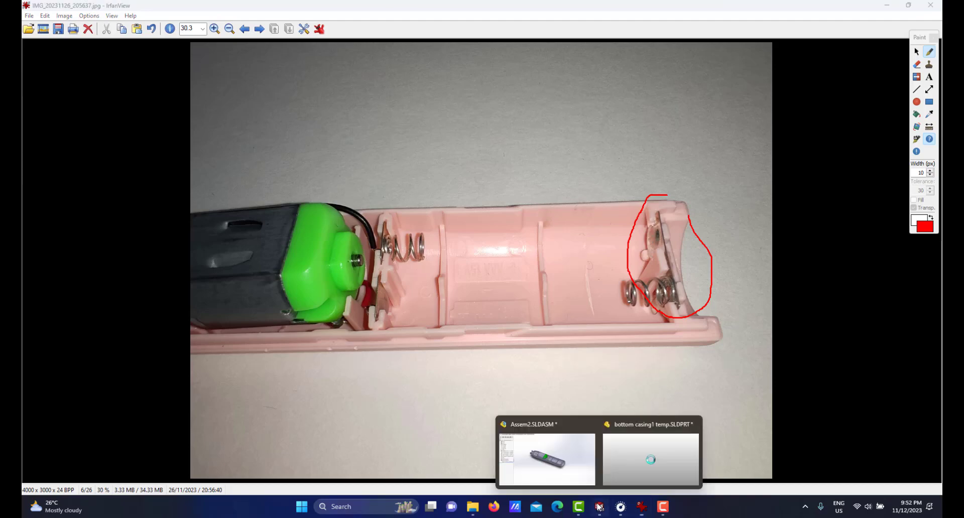
click(596, 475)
scroll(370, 297, up, 2)
middle_drag(370, 297, 382, 254)
Open the bottom casing part by itself and start Sketch26 on its flat top rim face
click(447, 339)
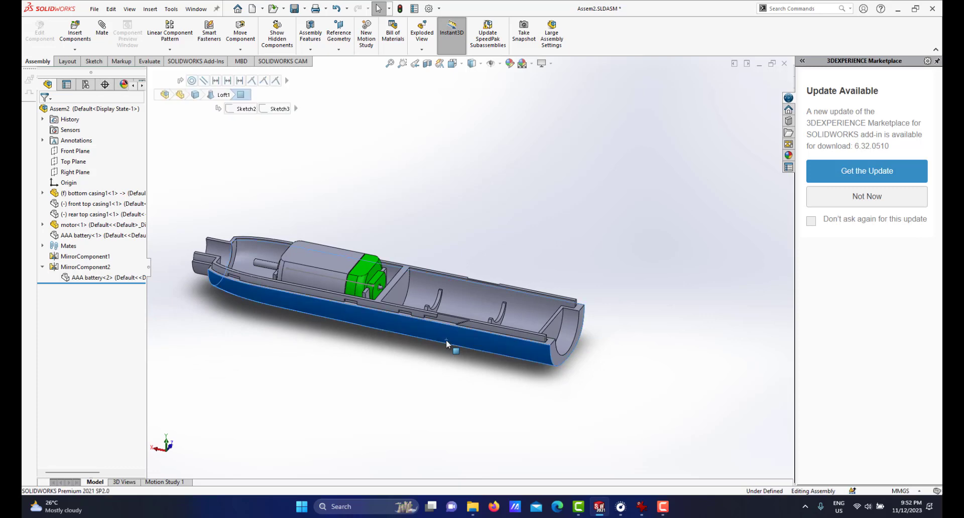
click(489, 285)
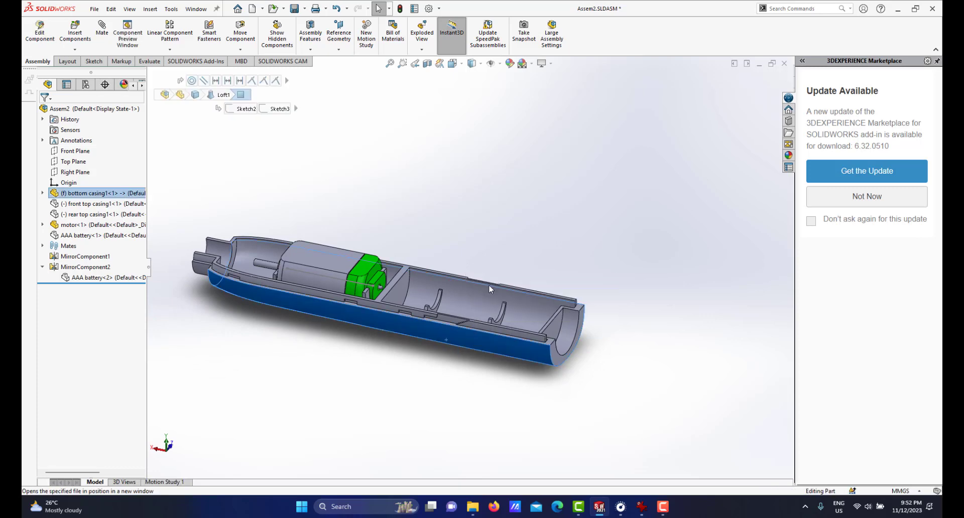
middle_drag(543, 301, 603, 296)
scroll(566, 201, up, 8)
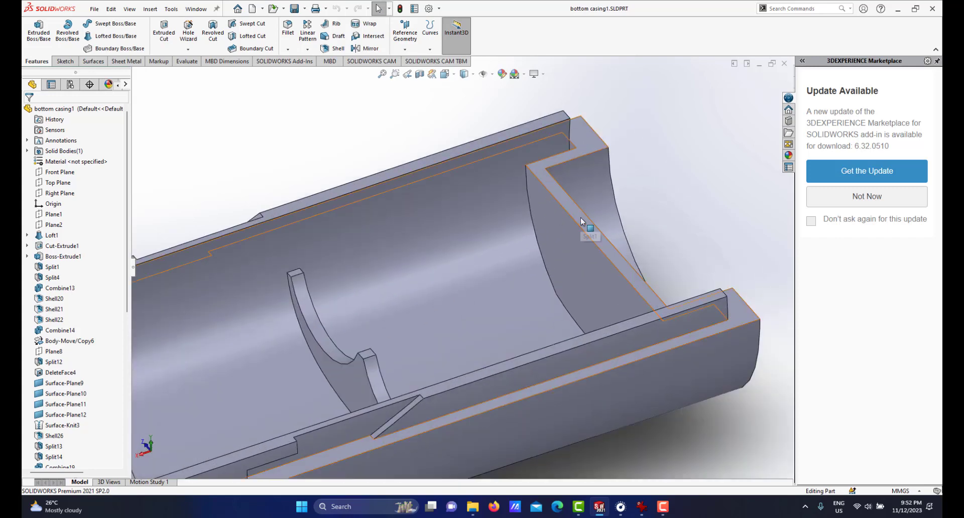
click(581, 217)
click(624, 190)
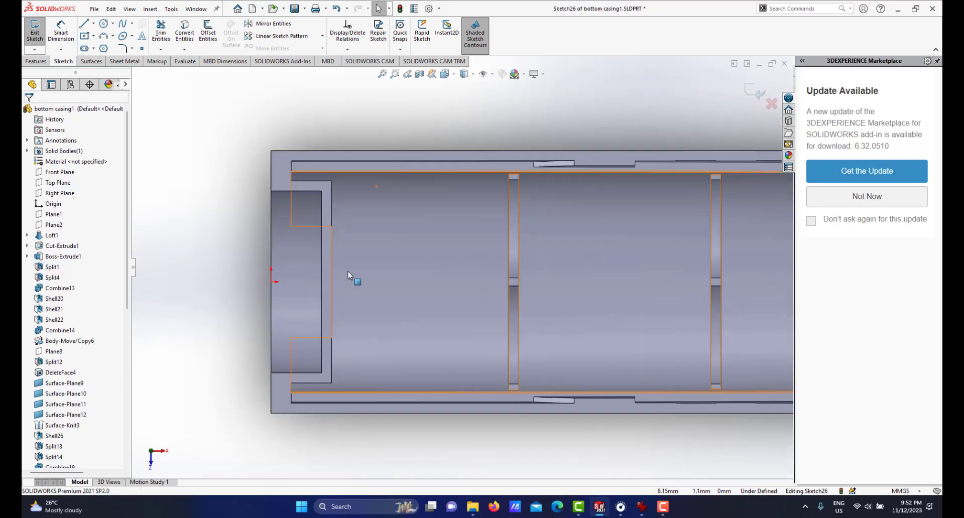
Draw a construction centerline from the origin to the middle of the rib
click(93, 23)
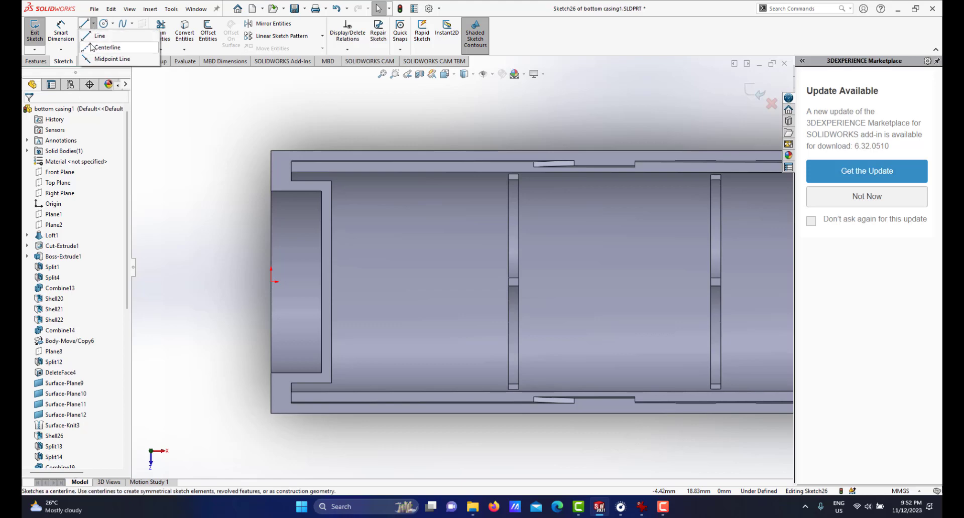
click(84, 51)
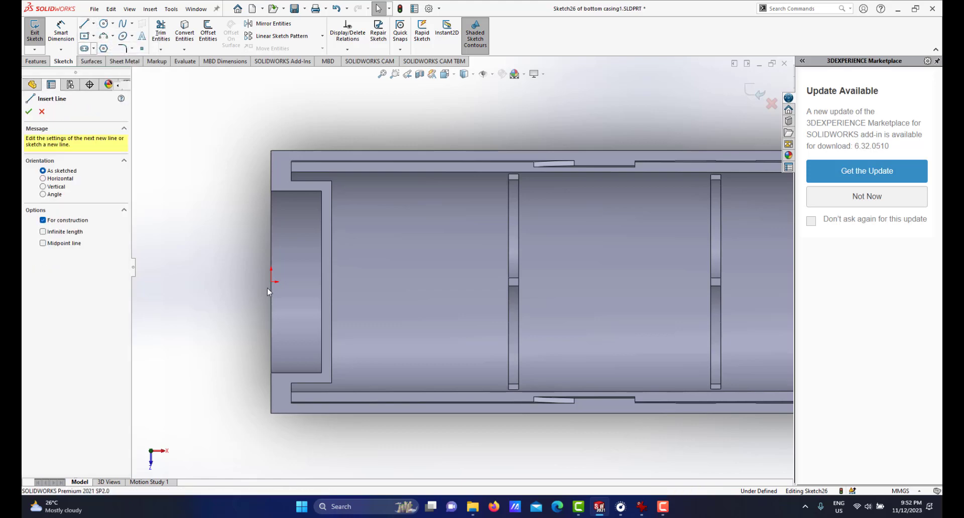
click(271, 281)
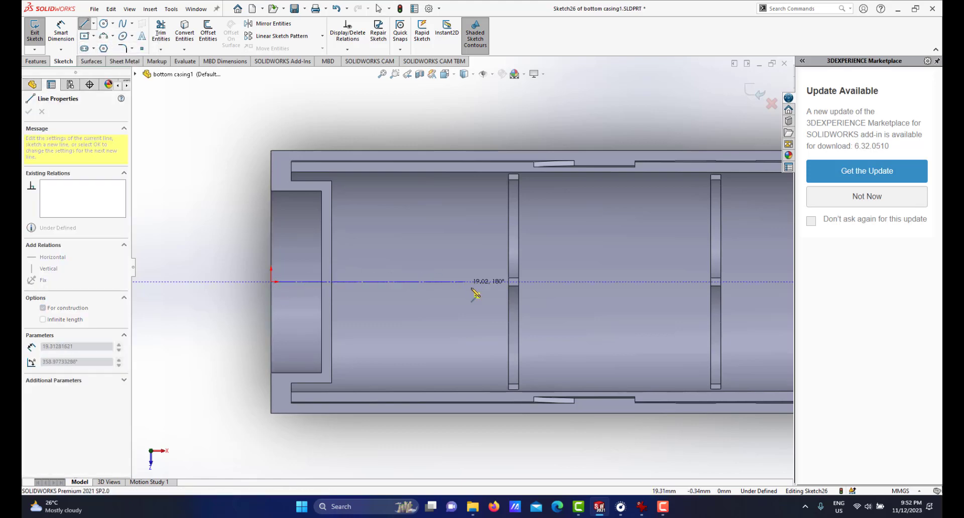
scroll(477, 289, down, 3)
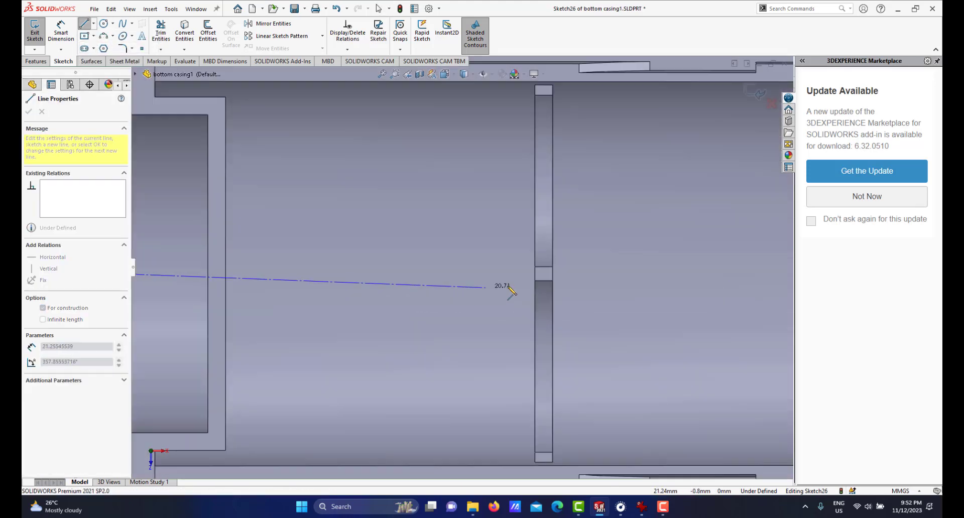
click(536, 276)
right_click(587, 280)
click(601, 286)
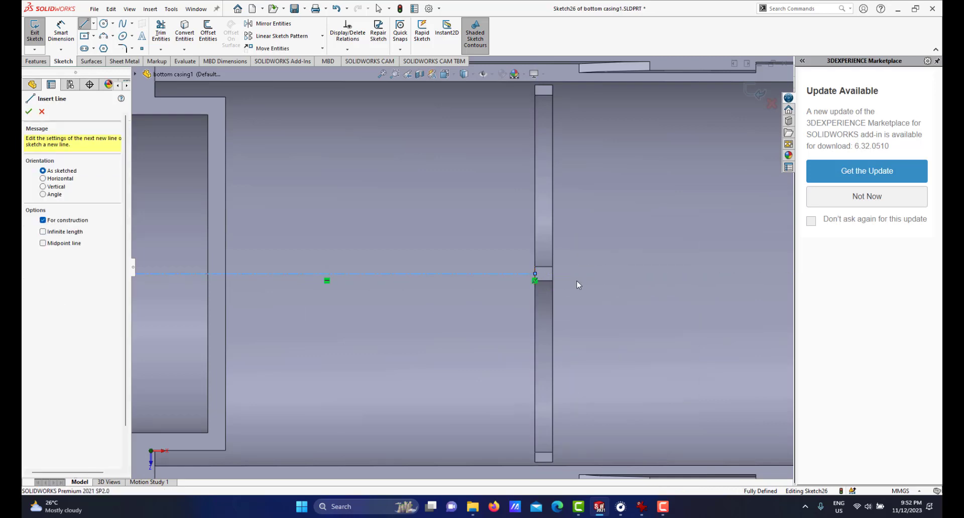
scroll(480, 312, up, 4)
scroll(368, 274, down, 2)
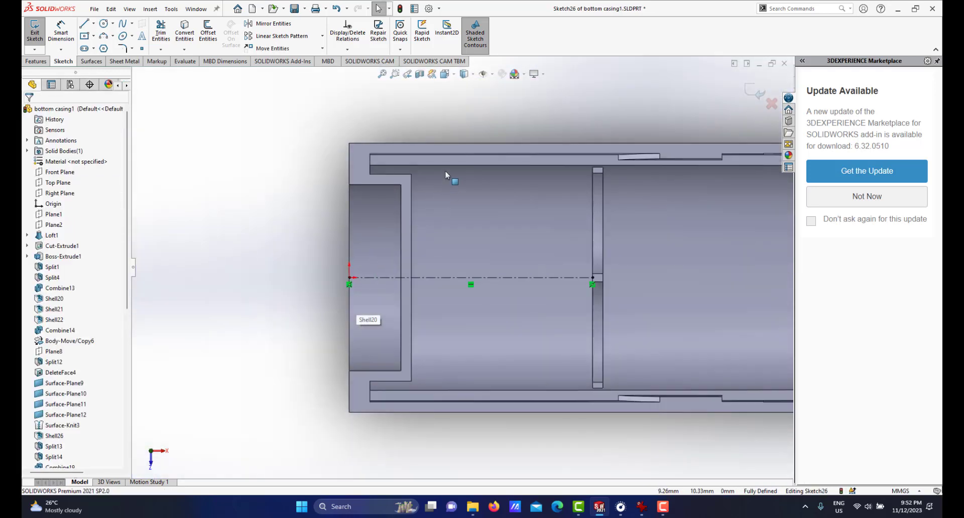
Draw a vertical line from the casing's top inner edge down to the bottom edge
click(84, 23)
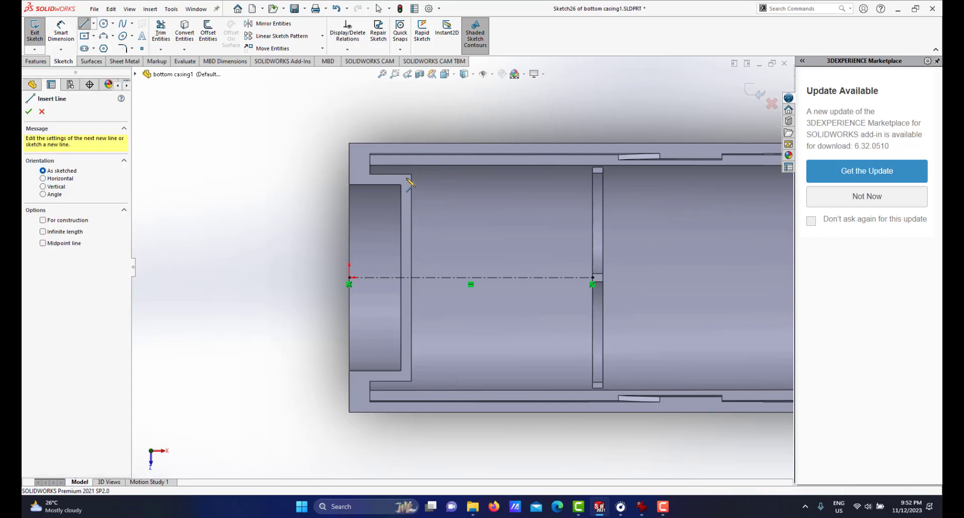
scroll(442, 199, down, 3)
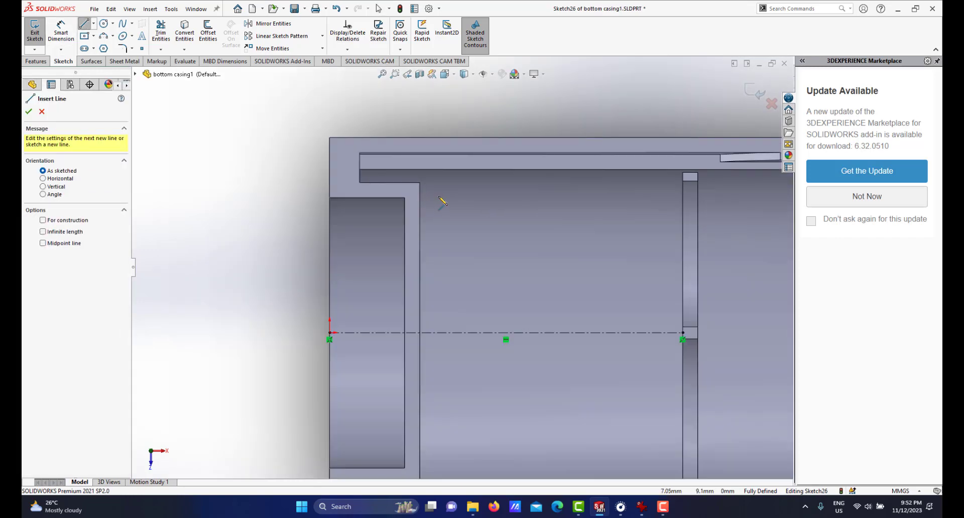
click(440, 171)
scroll(447, 286, up, 3)
scroll(459, 381, down, 4)
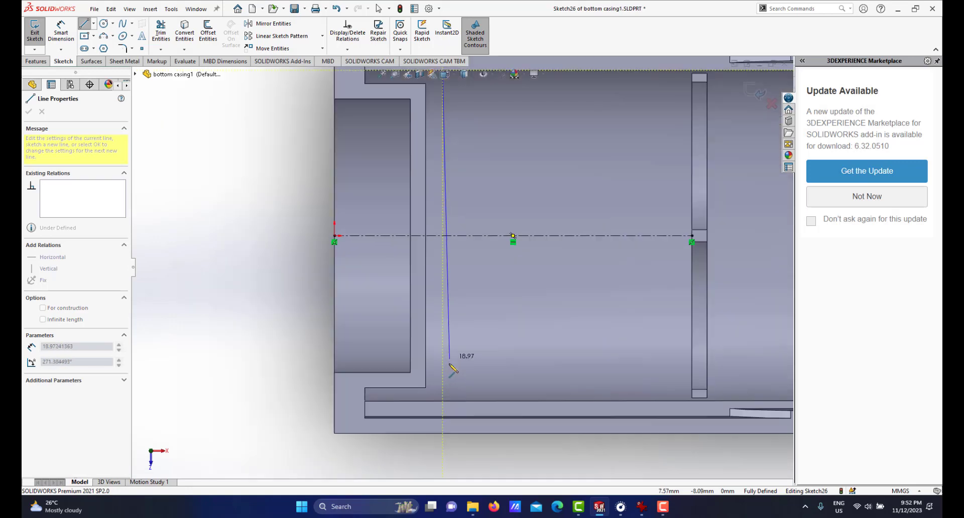
click(442, 405)
right_click(499, 319)
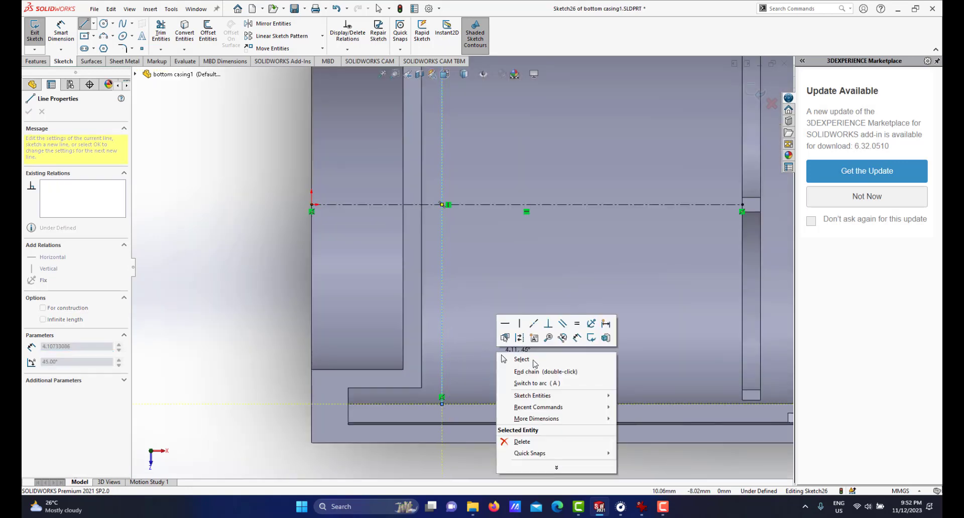
click(510, 361)
scroll(465, 198, up, 5)
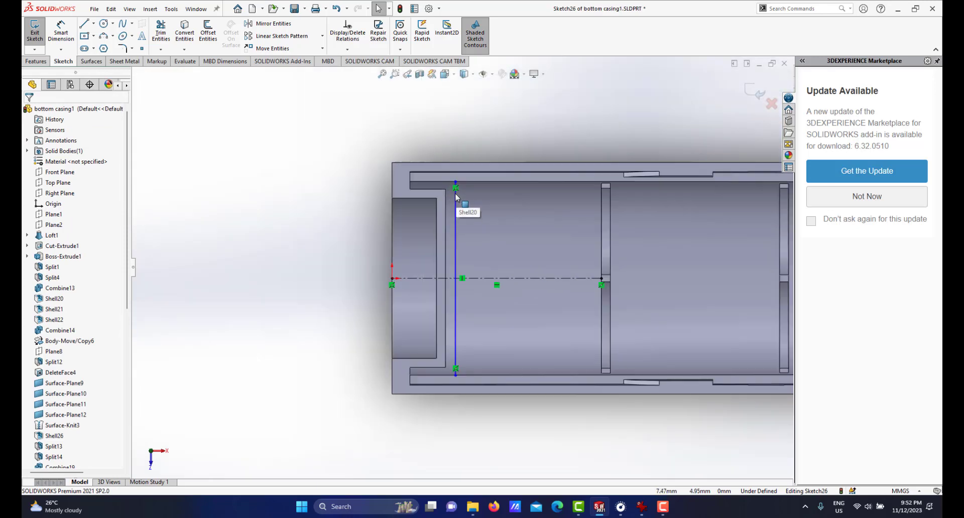
scroll(314, 150, down, 5)
Dimension the vertical line 0.50 mm from the divider's inner edge, fully defining Sketch26
key(d)
scroll(314, 150, down, 2)
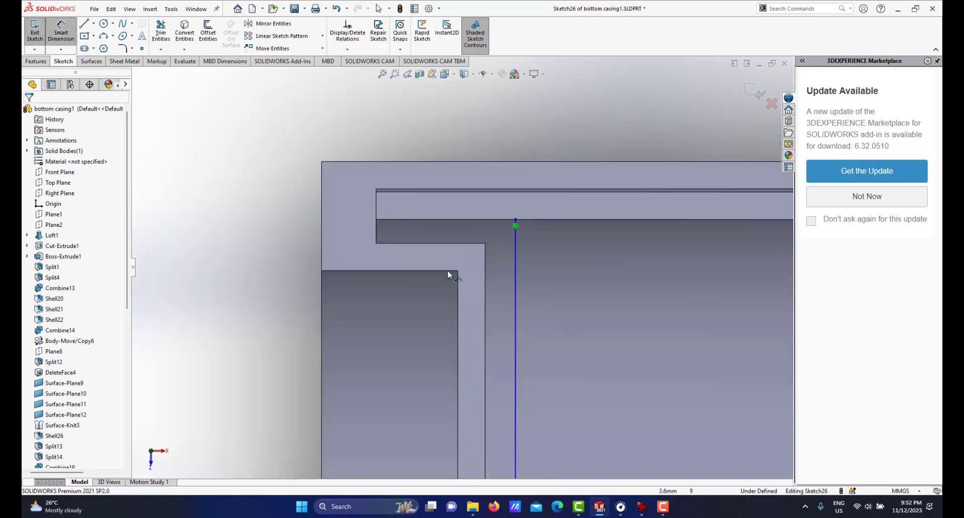
click(515, 267)
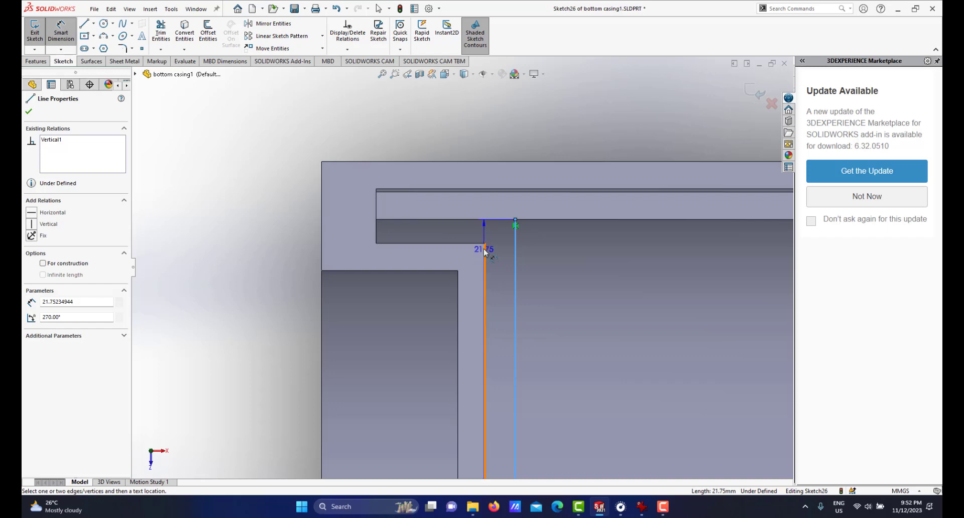
key(Escape)
click(543, 107)
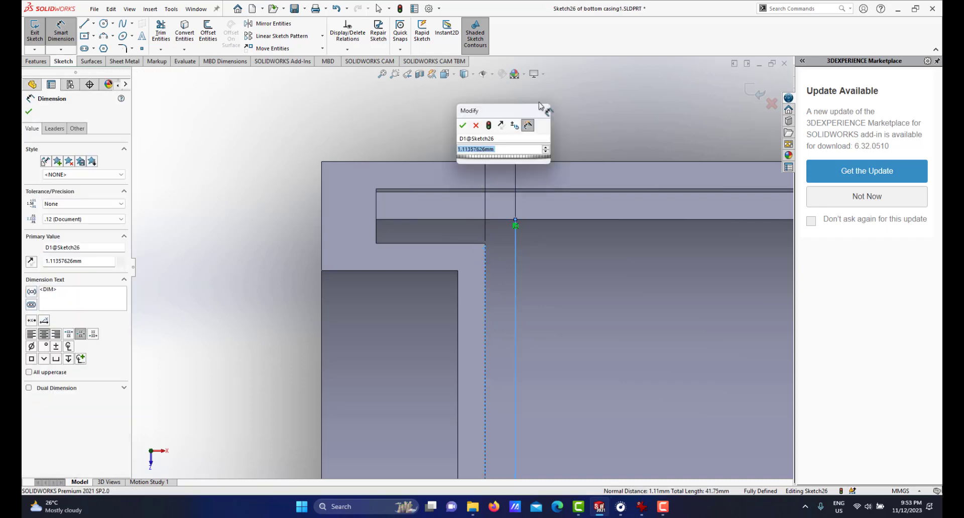
key(Return)
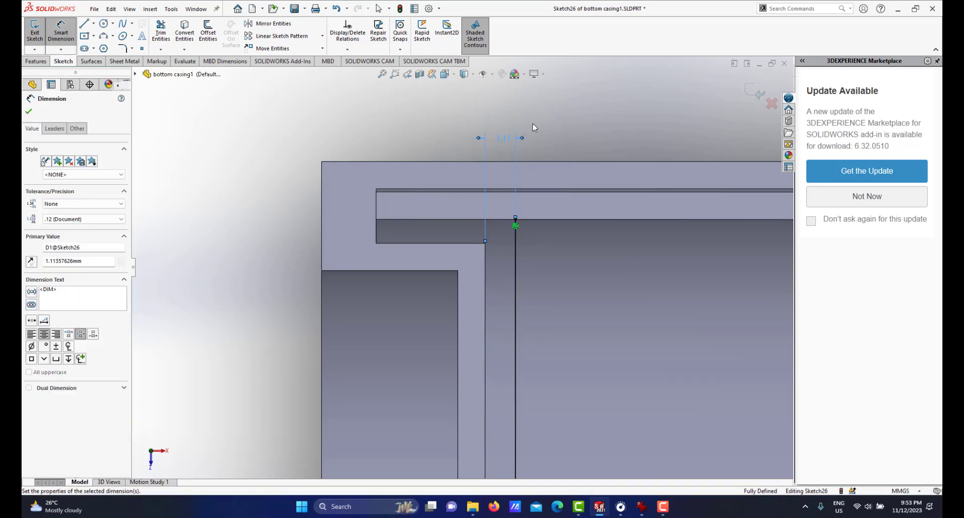
scroll(503, 334, up, 3)
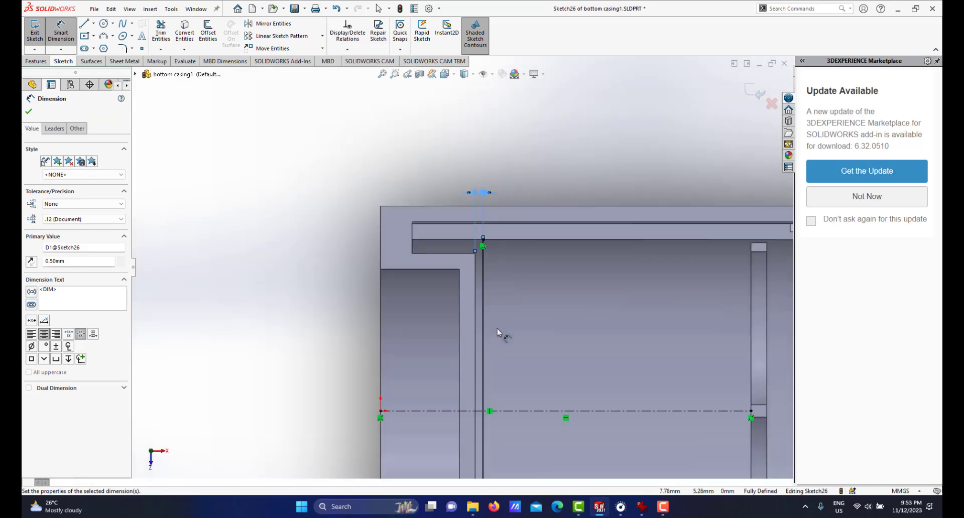
scroll(476, 333, up, 3)
middle_drag(477, 333, 504, 266)
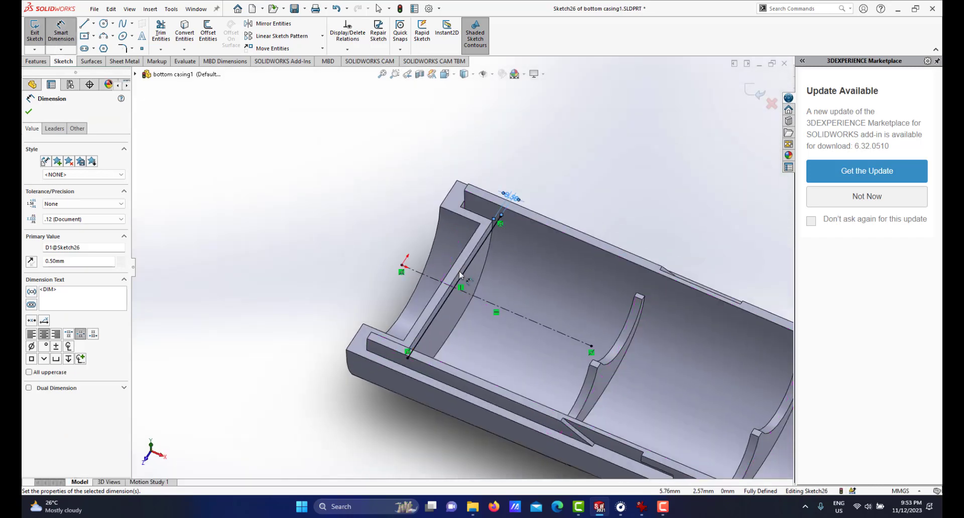
scroll(504, 266, down, 3)
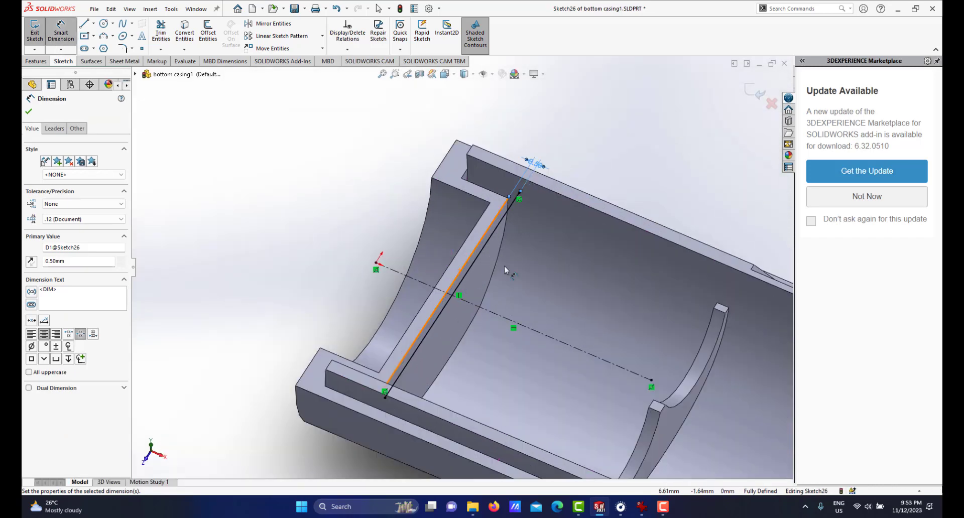
click(28, 112)
click(40, 61)
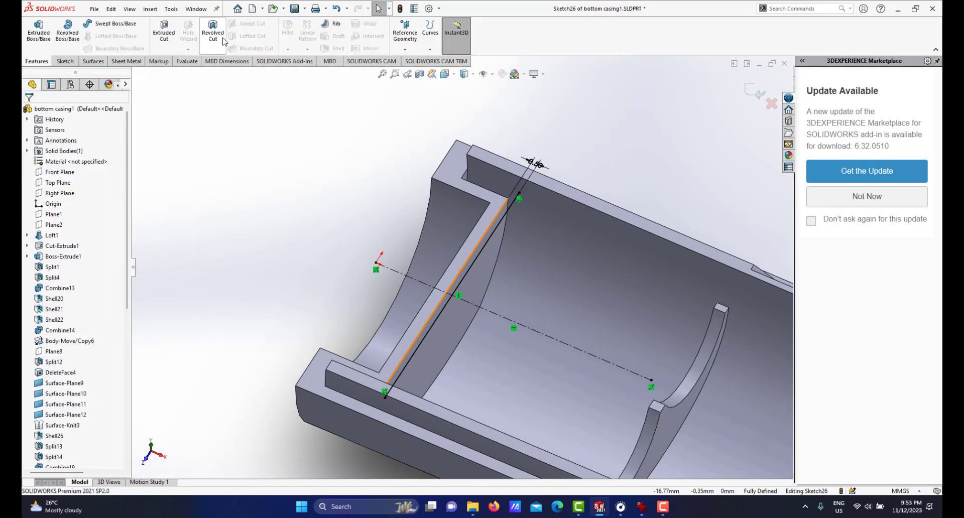
Start a Rib from the sketch line with its extrusion direction Normal to Sketch
click(334, 24)
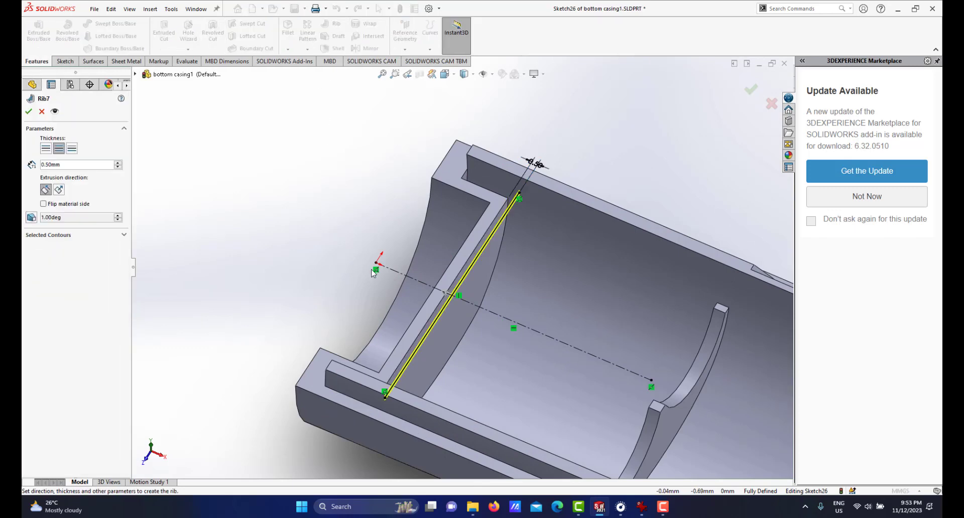
scroll(372, 272, down, 6)
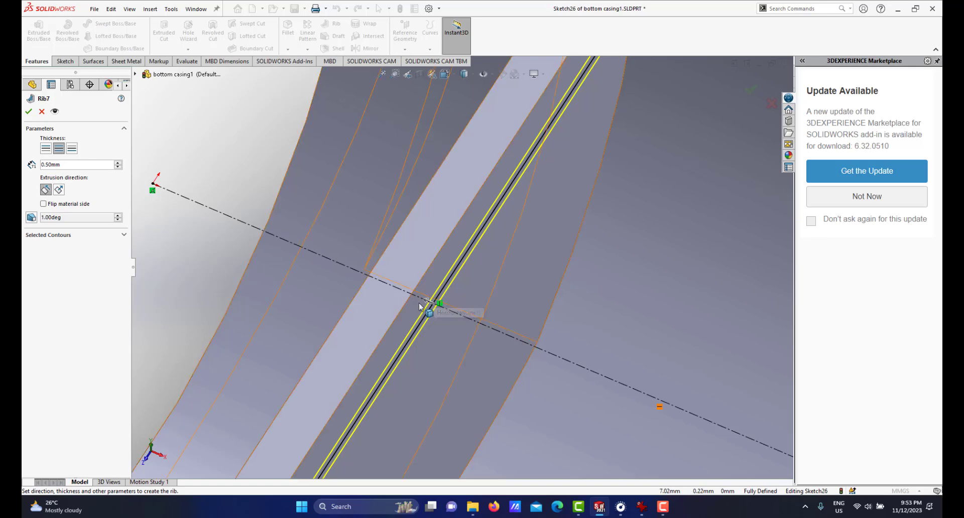
scroll(406, 277, up, 3)
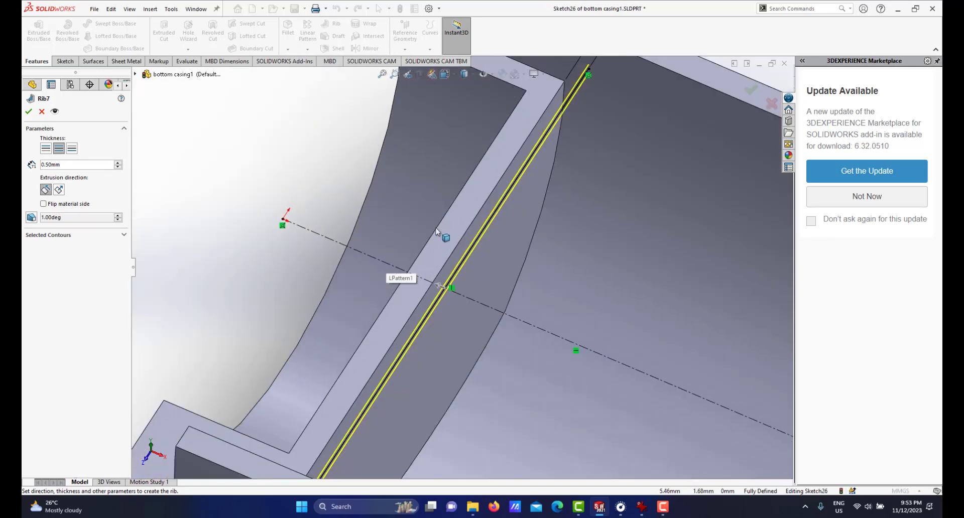
click(59, 191)
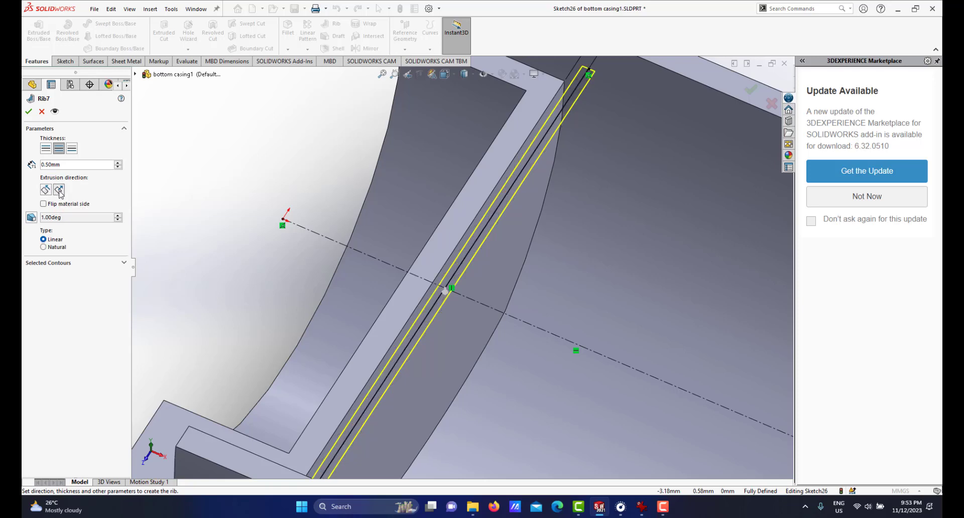
mouse_move(471, 308)
middle_down()
mouse_move(469, 254)
mouse_move(430, 244)
mouse_move(433, 228)
middle_up()
scroll(430, 227, down, 5)
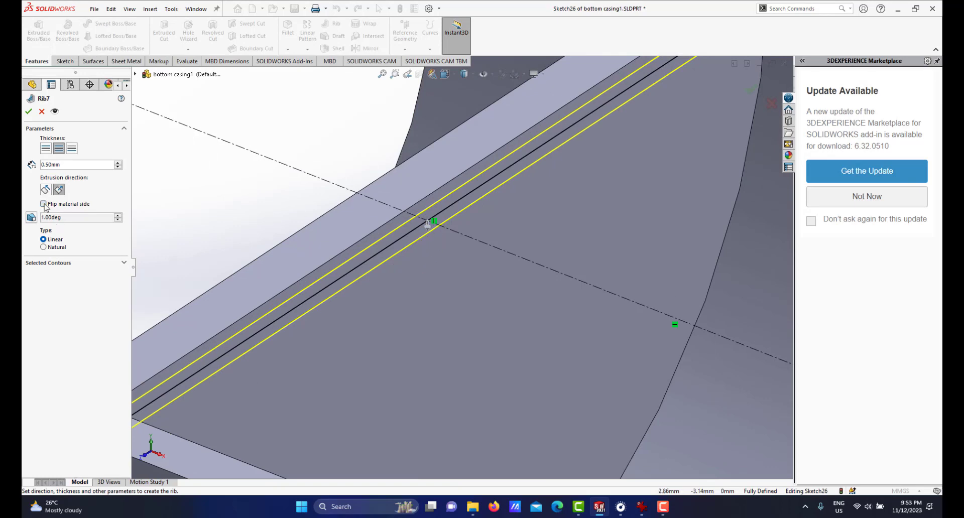
scroll(428, 246, up, 5)
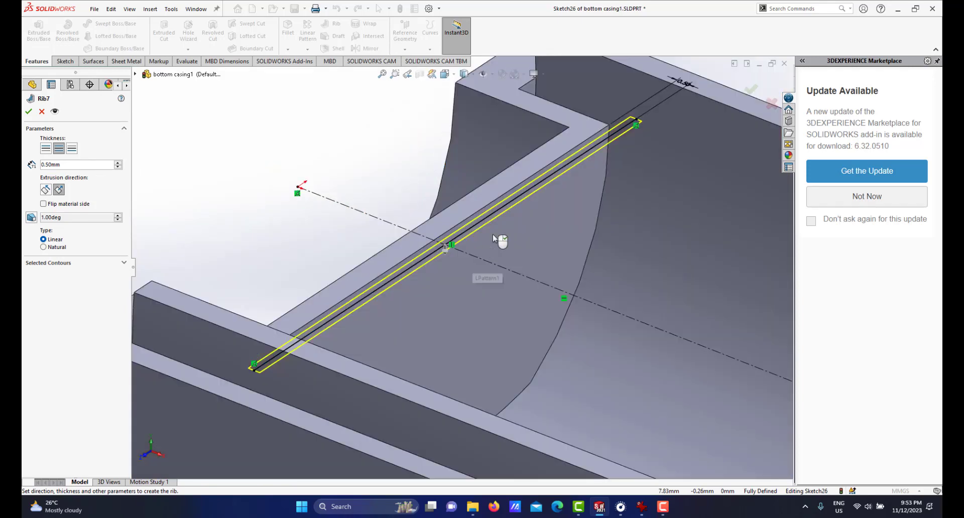
middle_drag(500, 241, 517, 237)
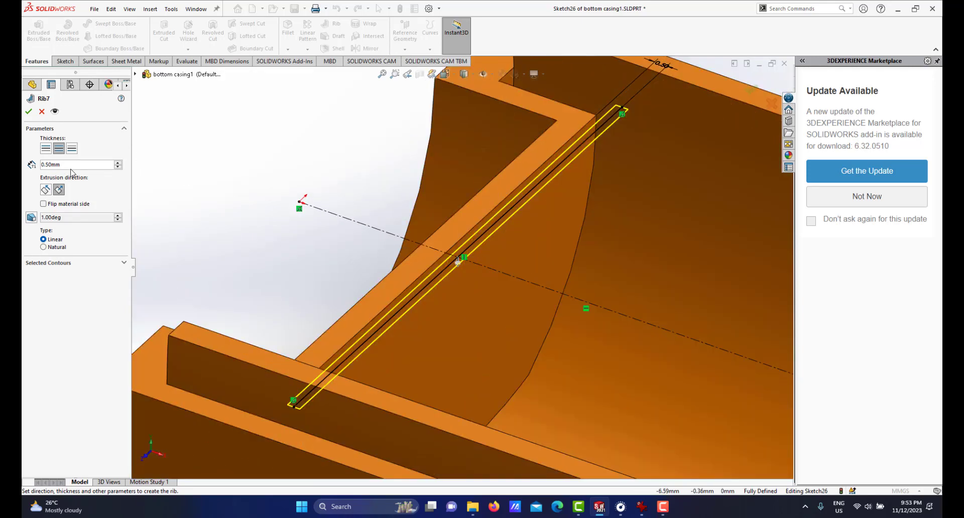
Set the rib thickness to 1.00 mm and confirm Rib7
text(1)
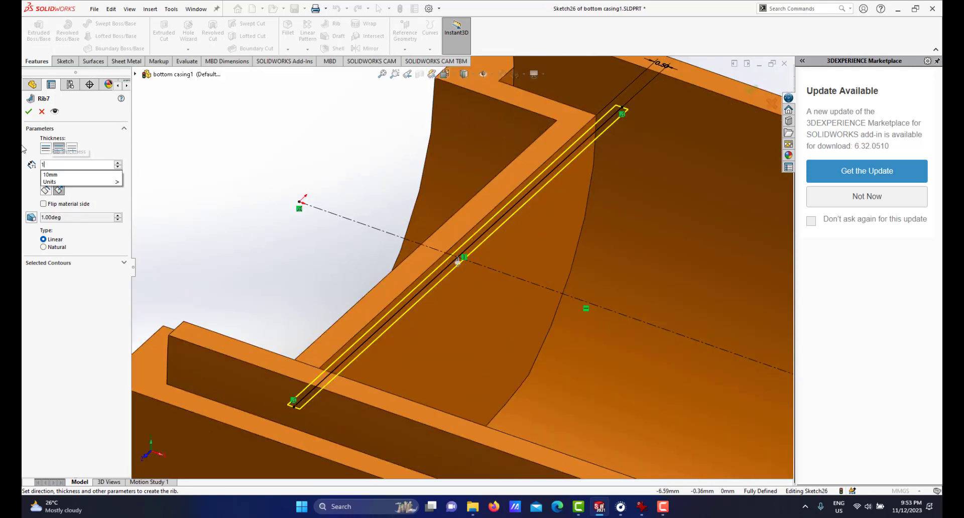
key(Return)
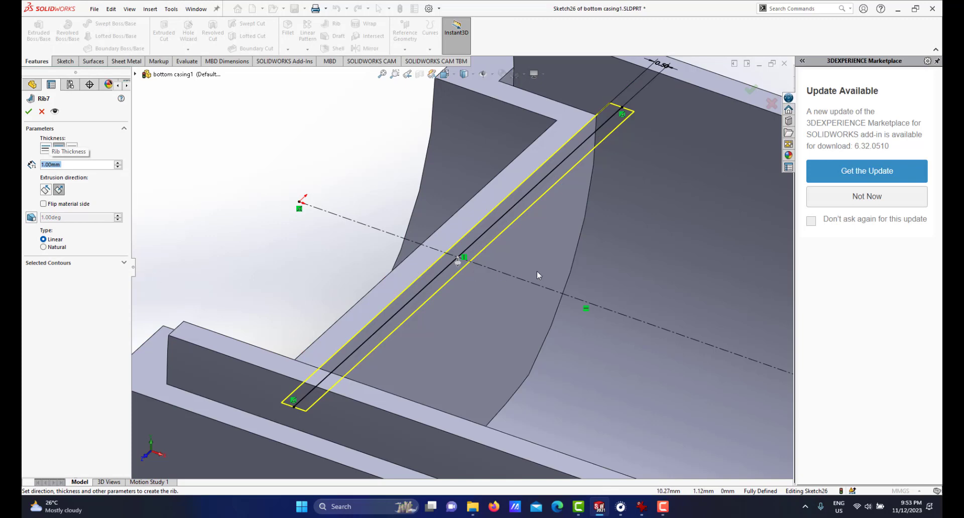
scroll(537, 271, up, 5)
mouse_move(538, 271)
middle_down()
mouse_move(507, 267)
mouse_move(525, 261)
middle_up()
scroll(526, 260, down, 5)
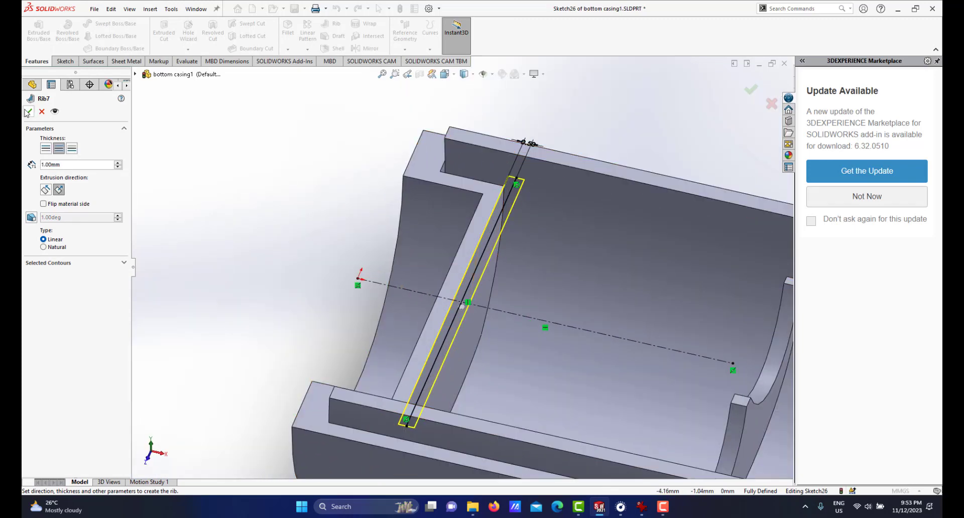
key(Return)
middle_drag(469, 263, 494, 268)
scroll(494, 269, up, 3)
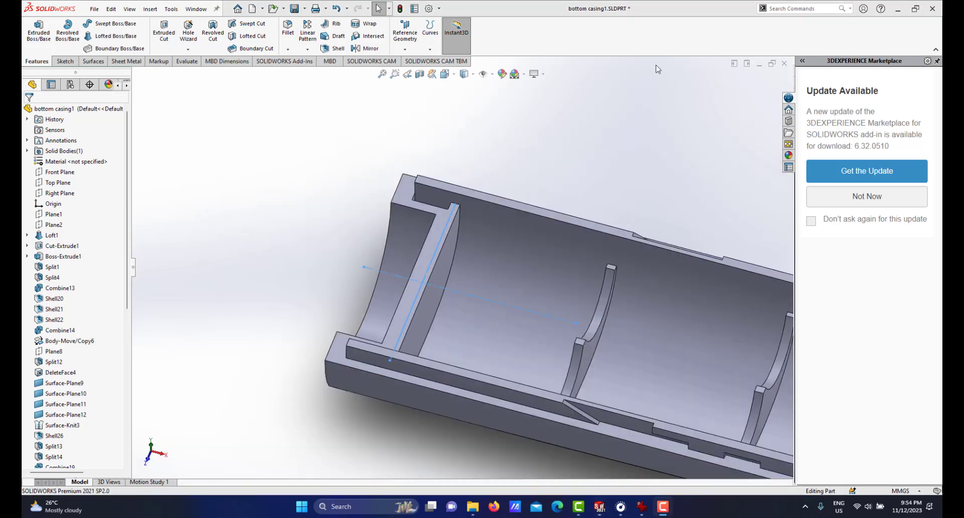
scroll(471, 262, up, 2)
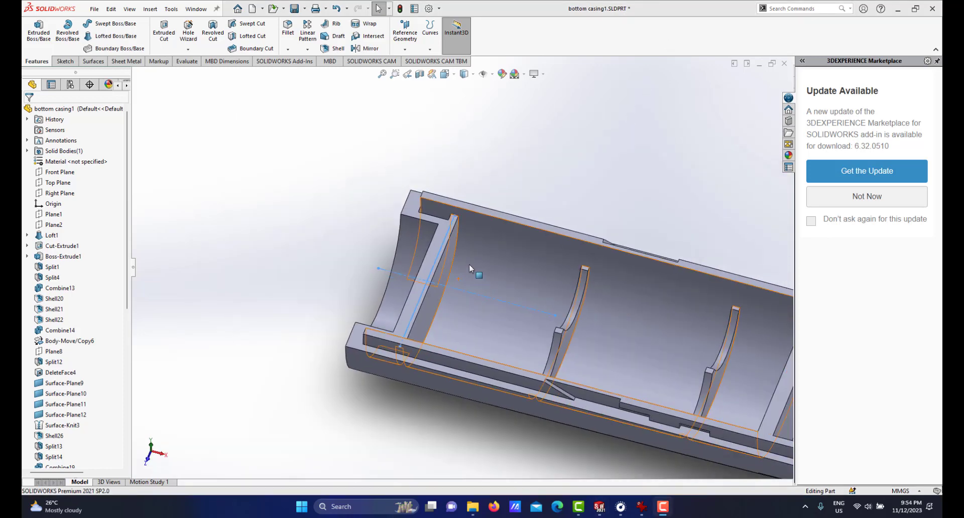
scroll(472, 281, down, 2)
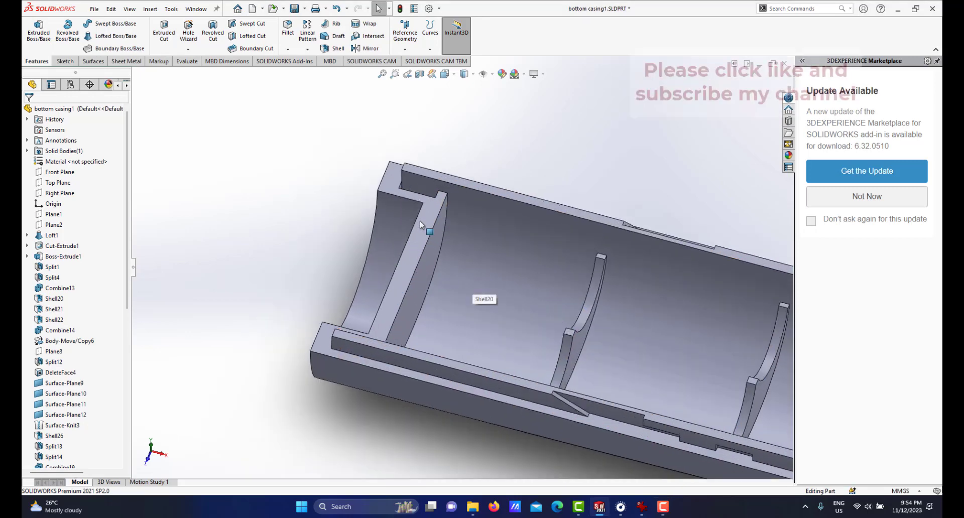
Start a new sketch, Sketch27, on the casing's cut face
click(427, 224)
click(467, 194)
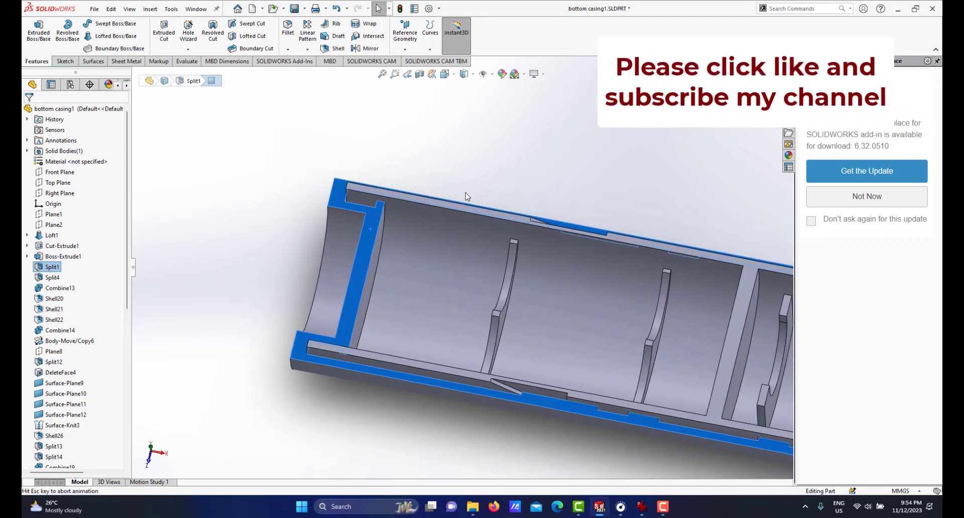
scroll(231, 238, down, 3)
scroll(459, 300, up, 4)
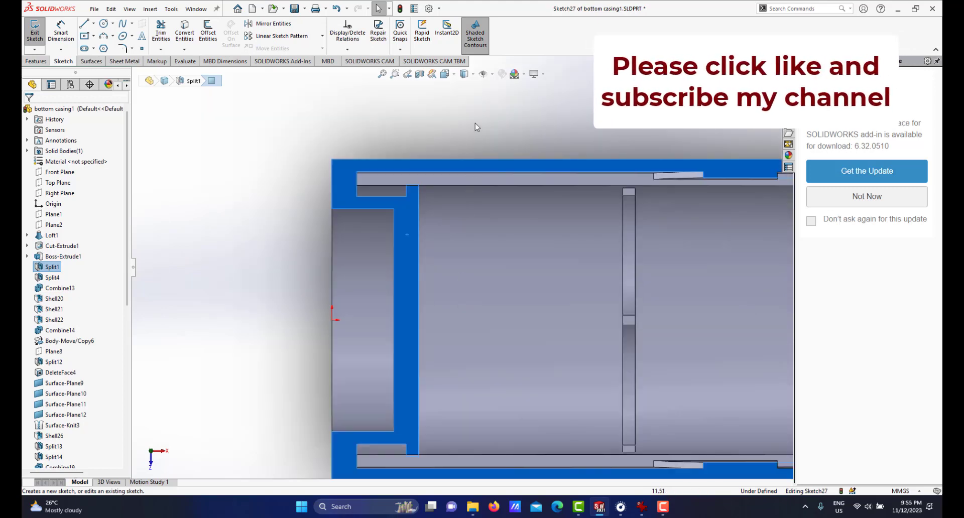
click(231, 113)
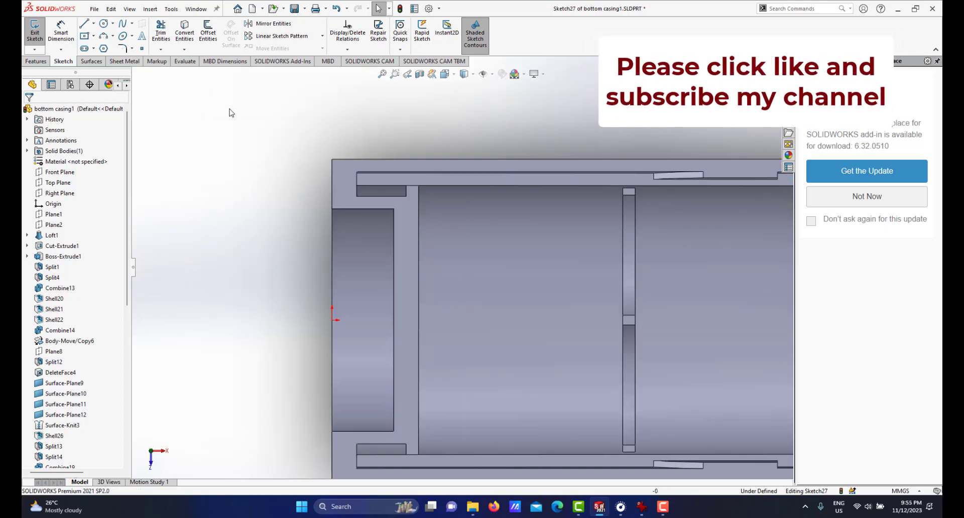
Draw a vertical construction line from the divider's upper corner down to the lower edge
click(94, 25)
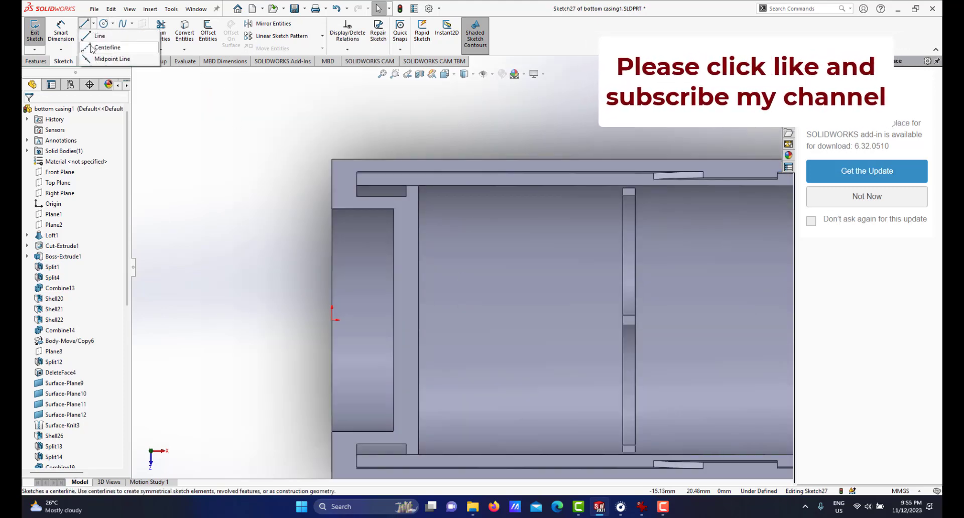
click(105, 46)
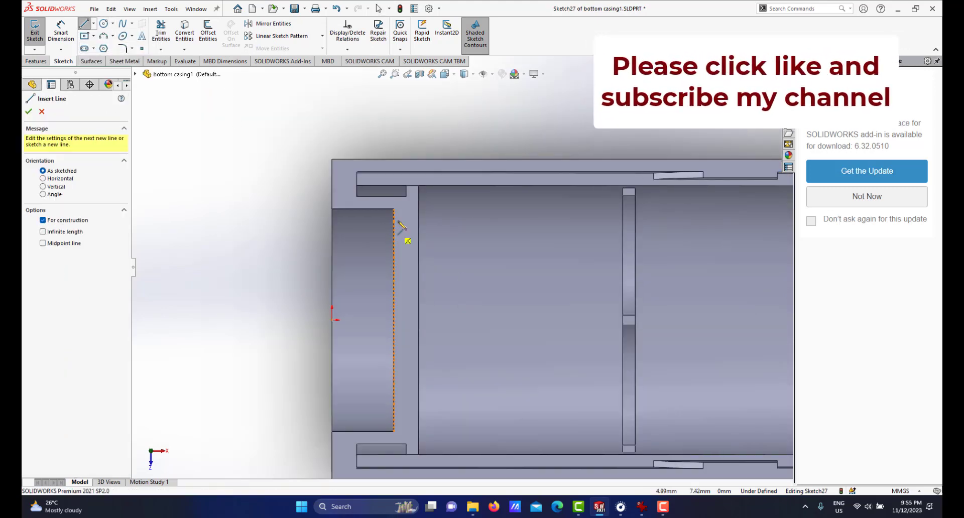
click(407, 196)
scroll(408, 442, down, 3)
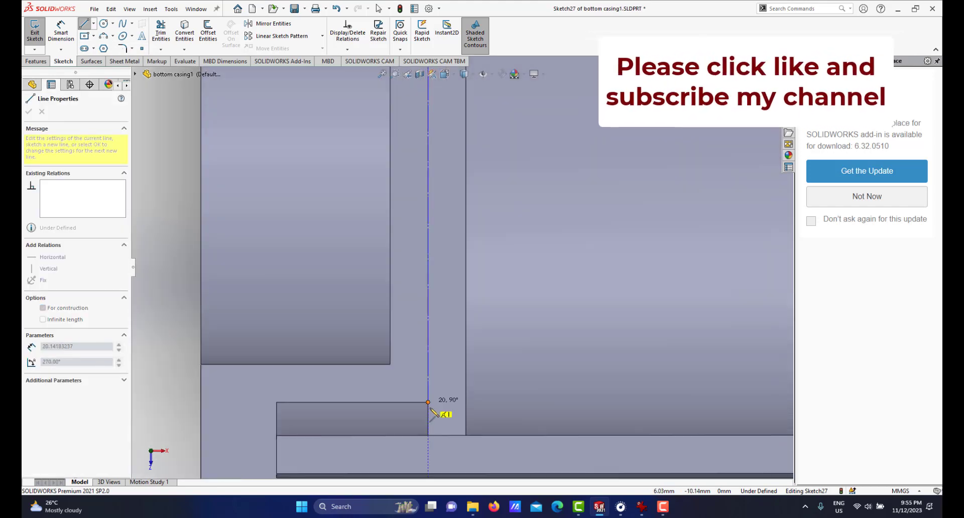
scroll(442, 402, down, 3)
click(437, 338)
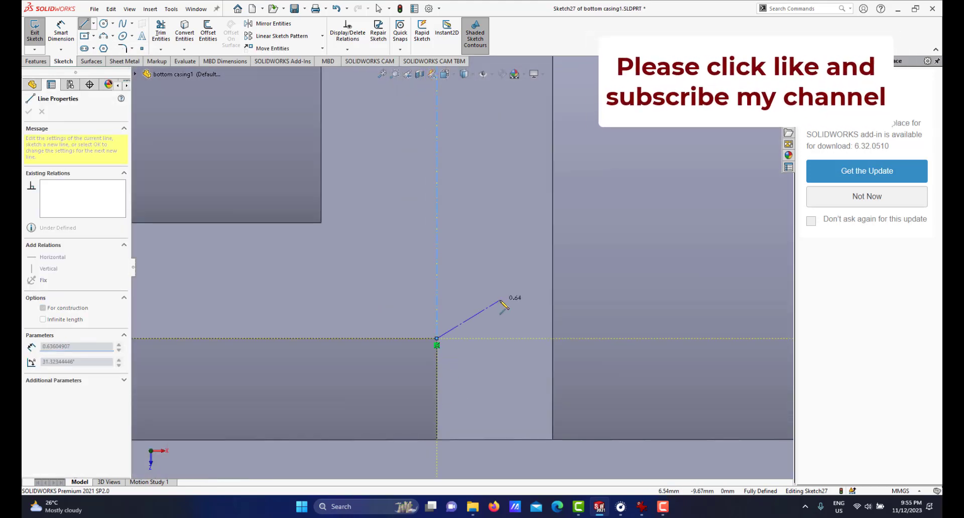
right_click(501, 301)
click(523, 308)
scroll(523, 309, up, 4)
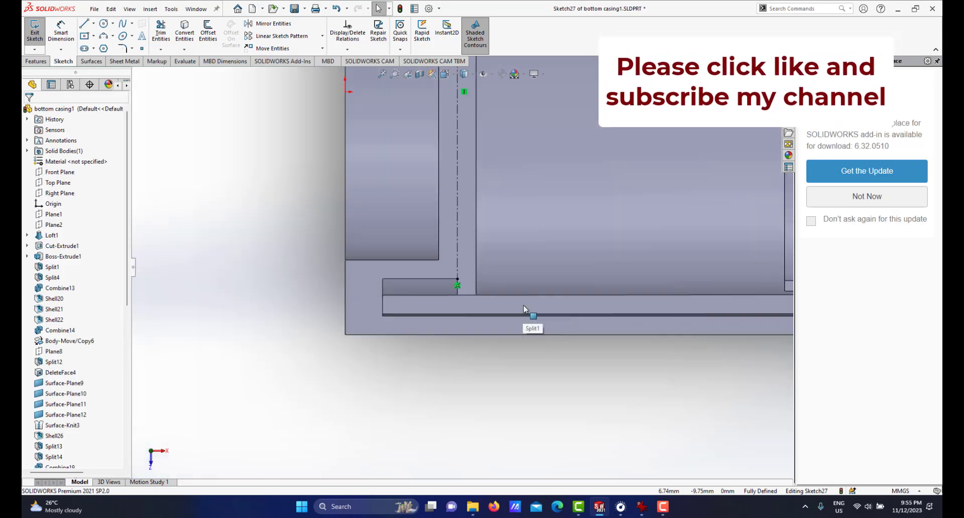
scroll(503, 271, up, 2)
scroll(467, 219, down, 5)
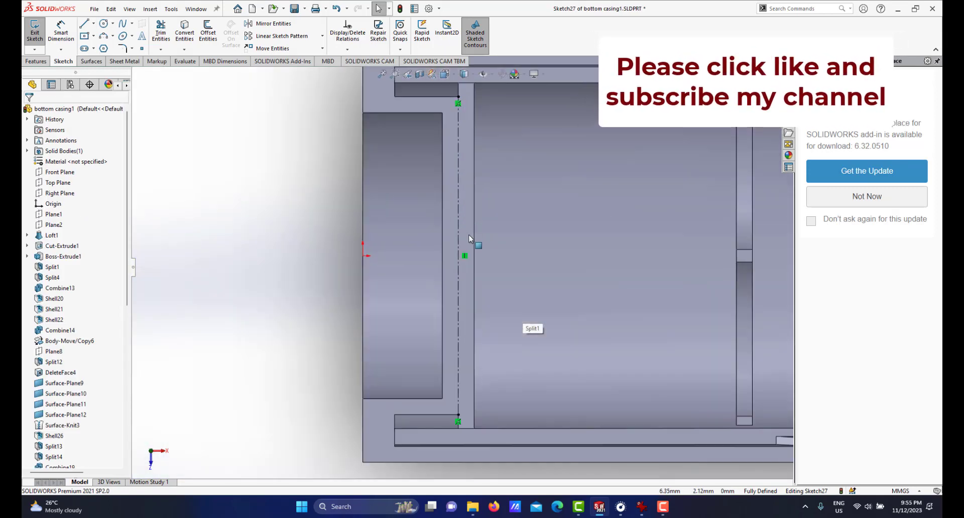
scroll(469, 239, up, 2)
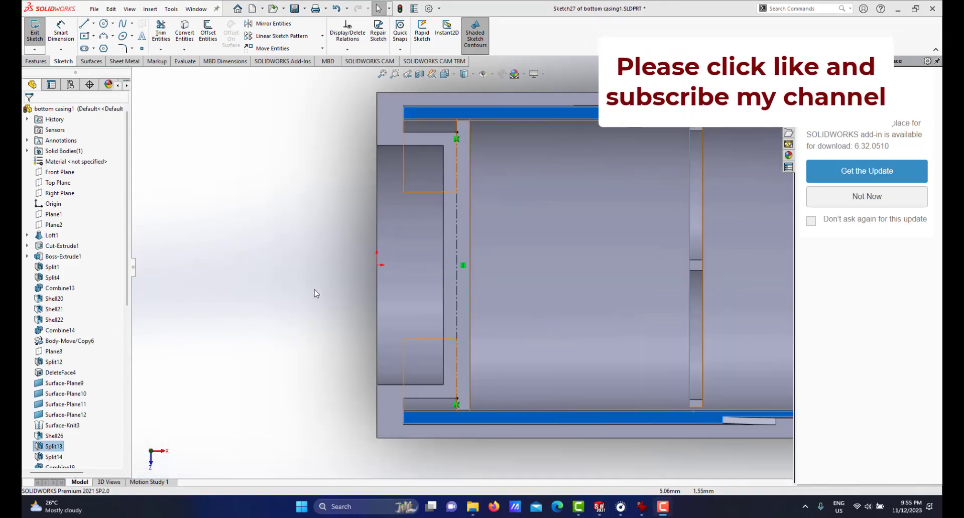
Add a short horizontal centerline across the divider block from its left to right edge
click(93, 23)
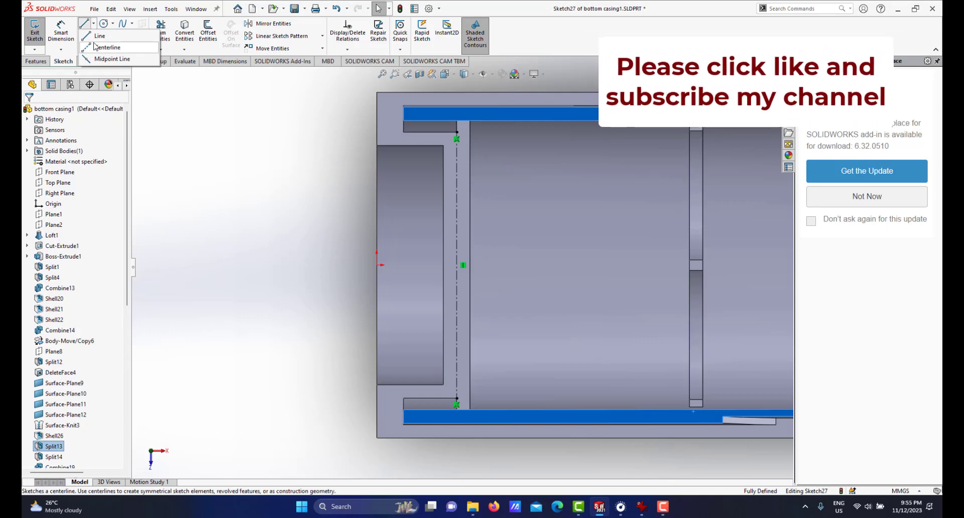
click(93, 46)
scroll(538, 299, down, 2)
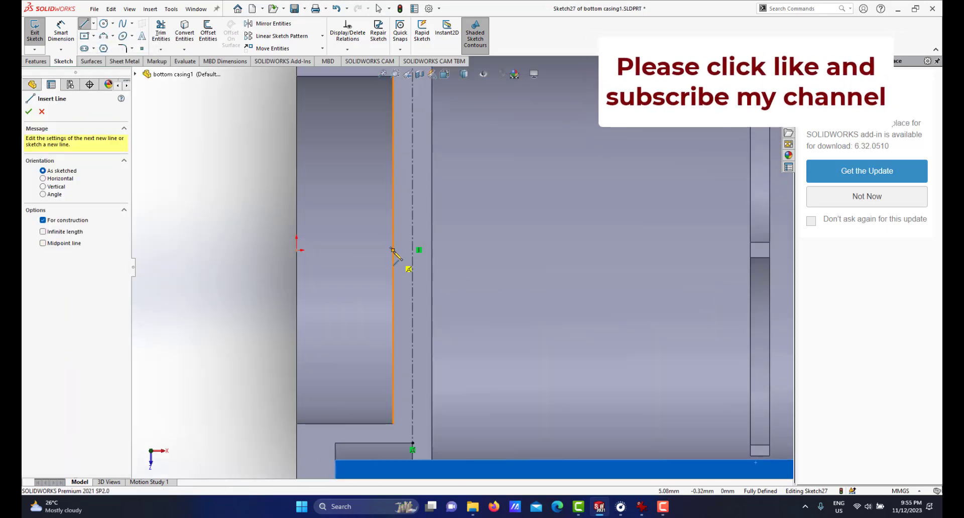
click(393, 250)
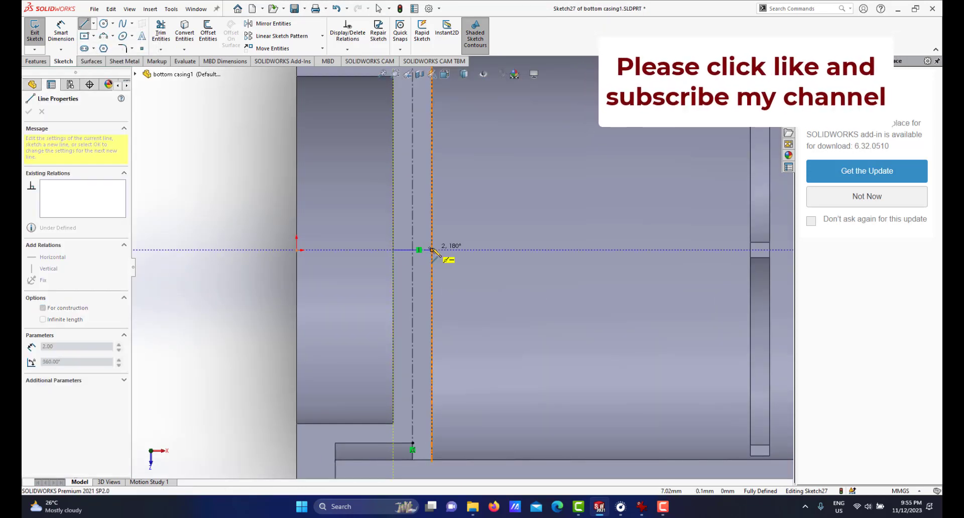
click(432, 250)
right_click(485, 214)
click(508, 254)
scroll(527, 293, up, 3)
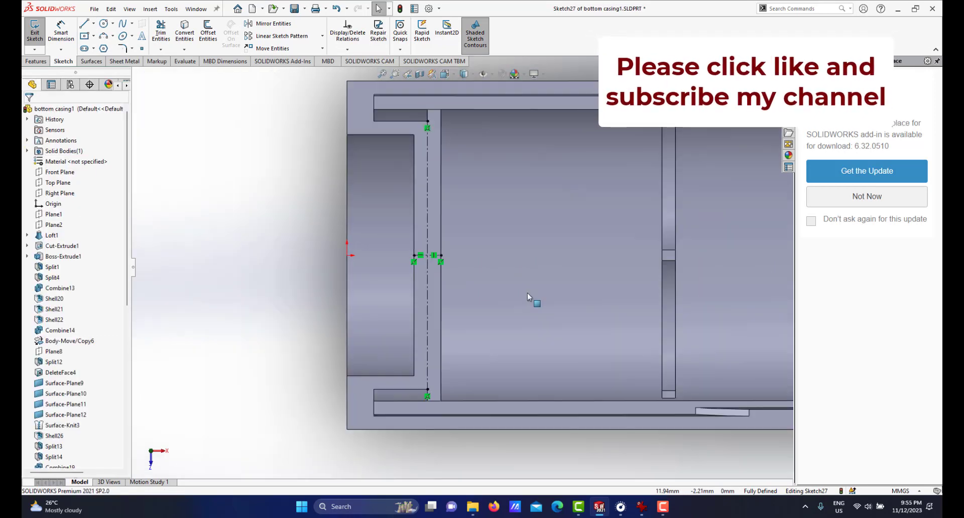
scroll(528, 293, up, 2)
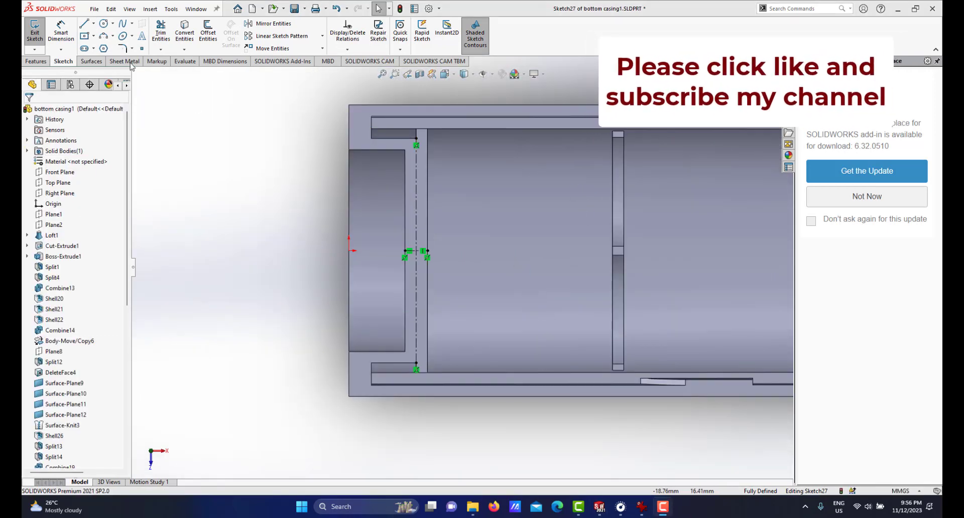
Draw a corner-rectangle slot on the divider and dimension its height to 5 mm
click(94, 36)
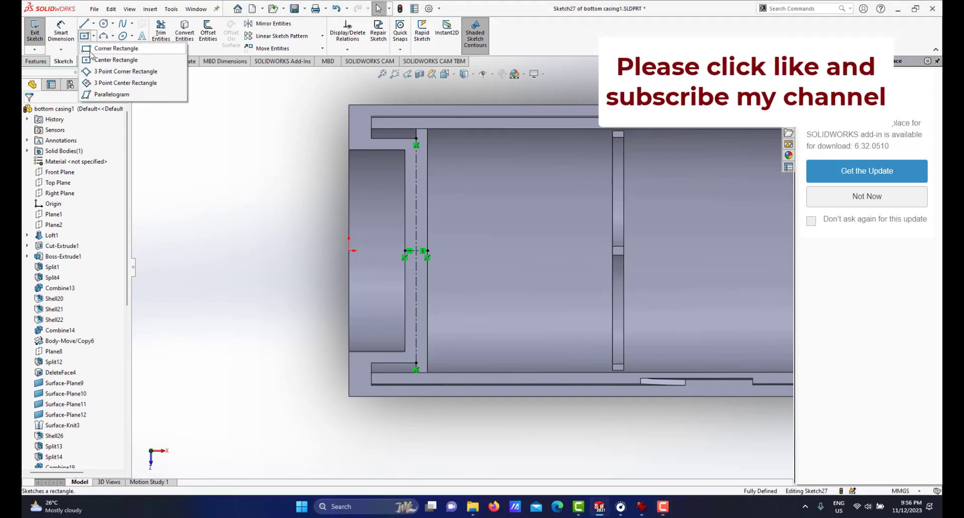
click(110, 48)
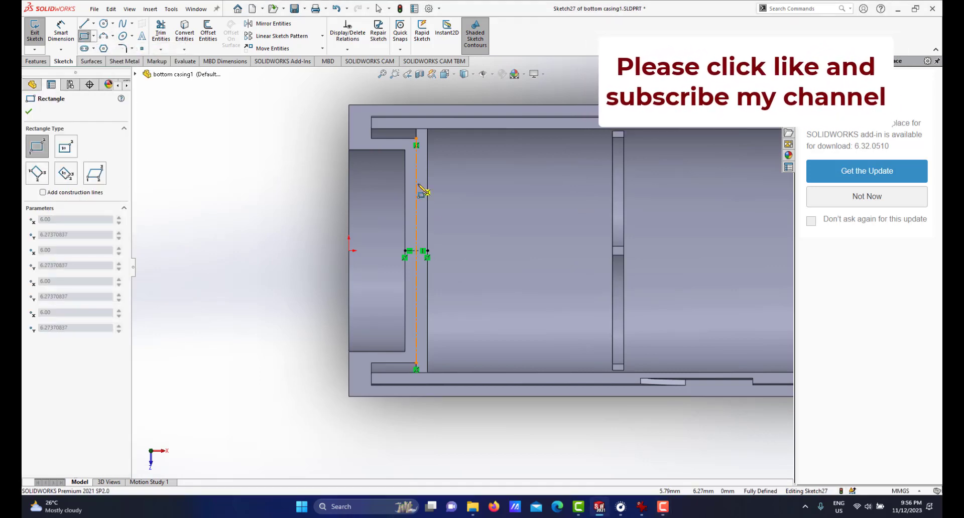
click(430, 228)
right_click(490, 191)
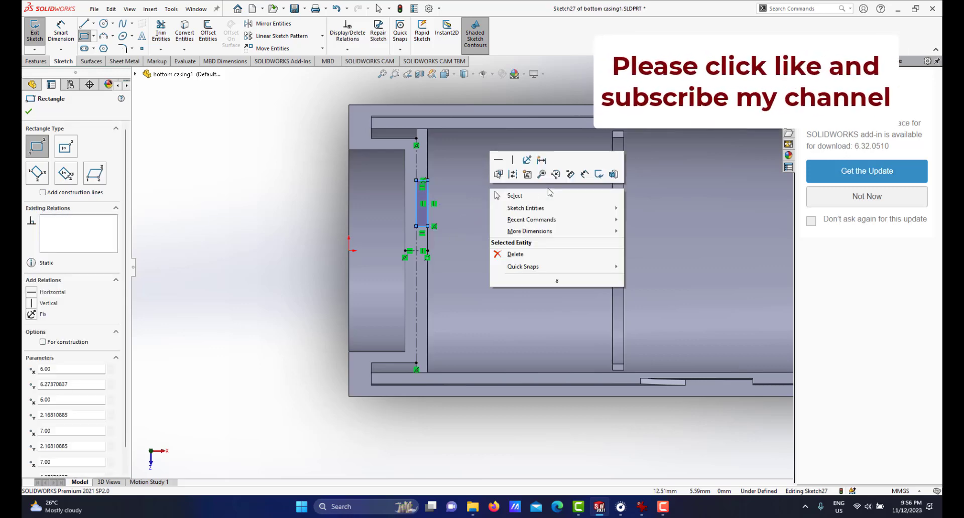
click(585, 174)
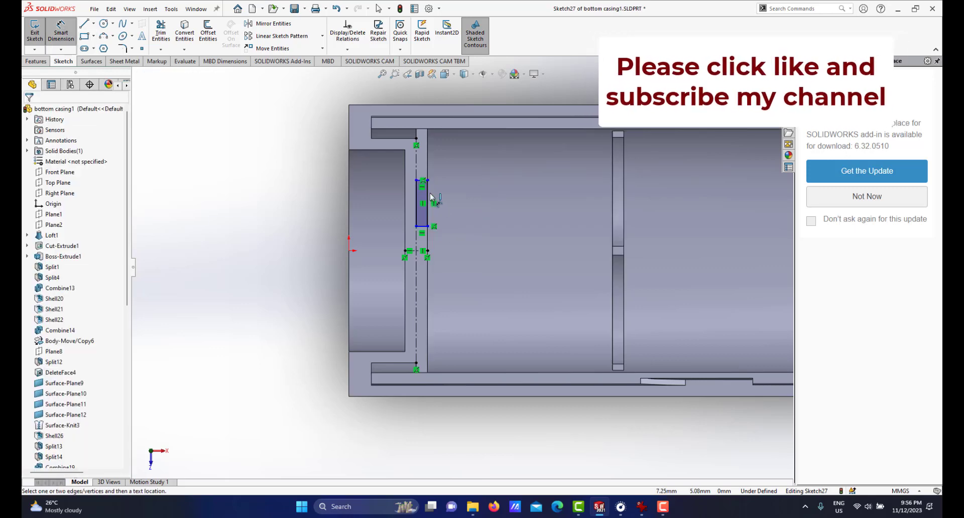
click(447, 199)
click(452, 199)
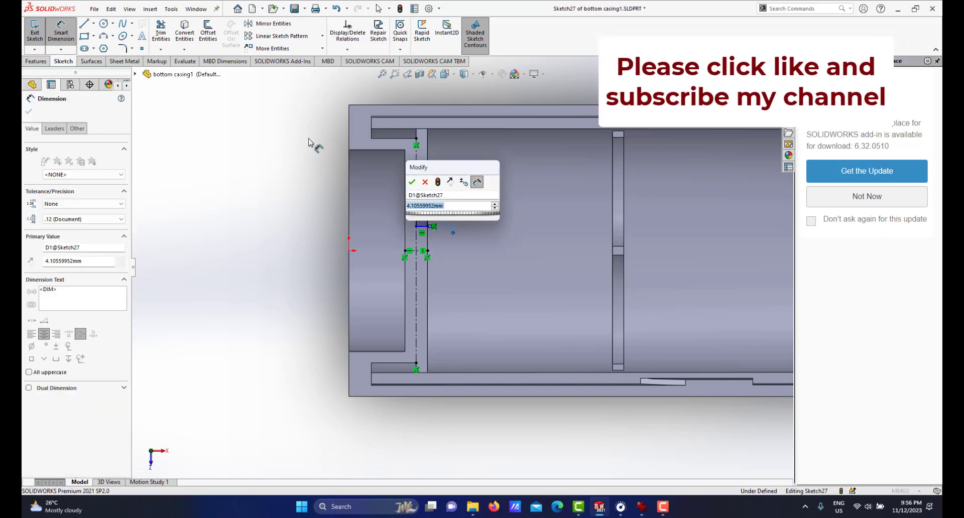
text(5)
key(Return)
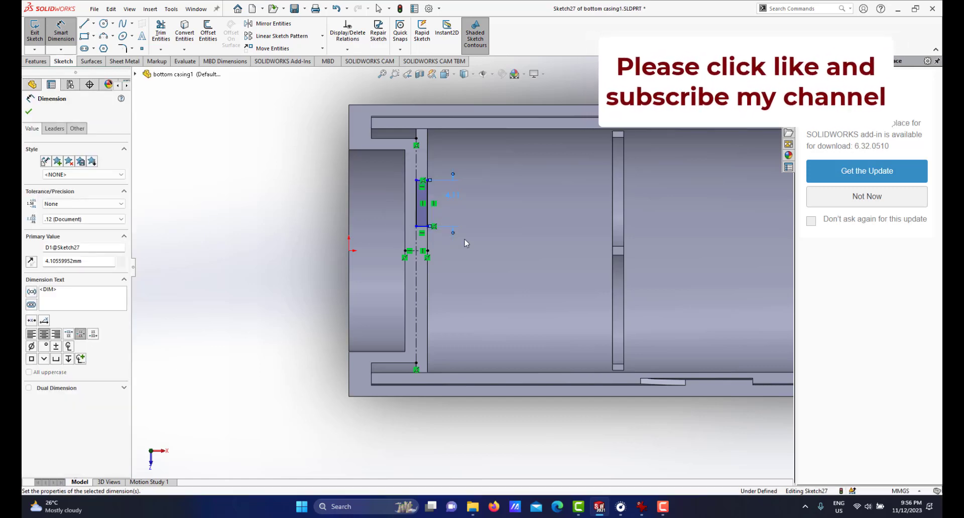
Offset the slot 2 mm from the horizontal centerline, fully defining Sketch27
scroll(444, 213, down, 2)
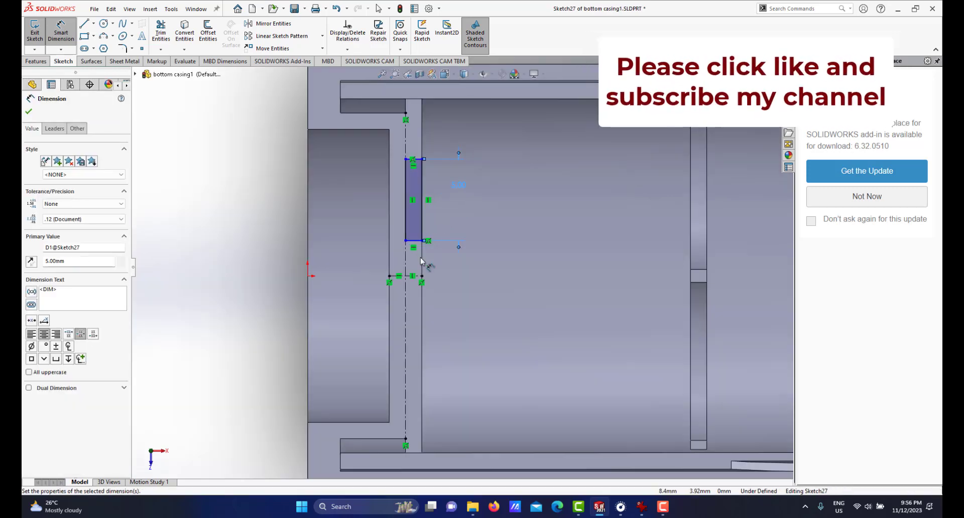
scroll(415, 250, down, 1)
click(412, 287)
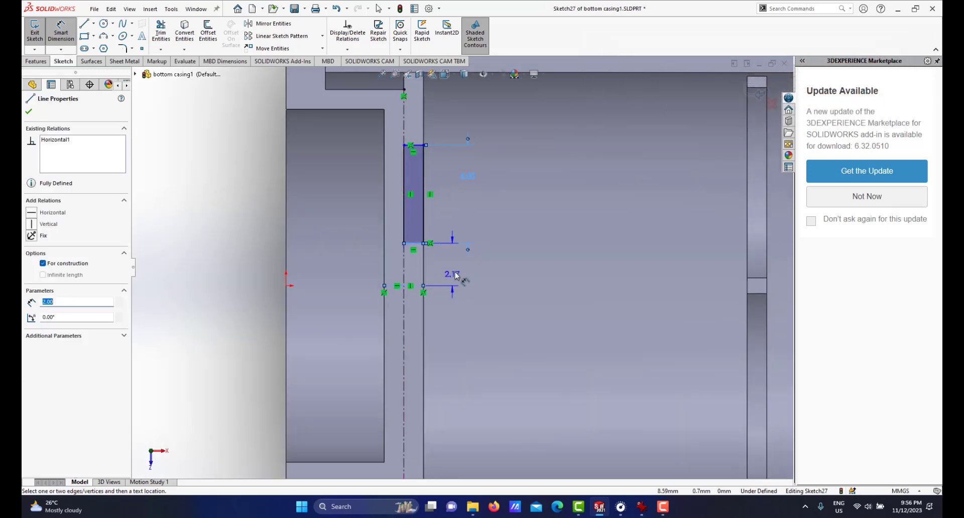
click(455, 275)
text(2)
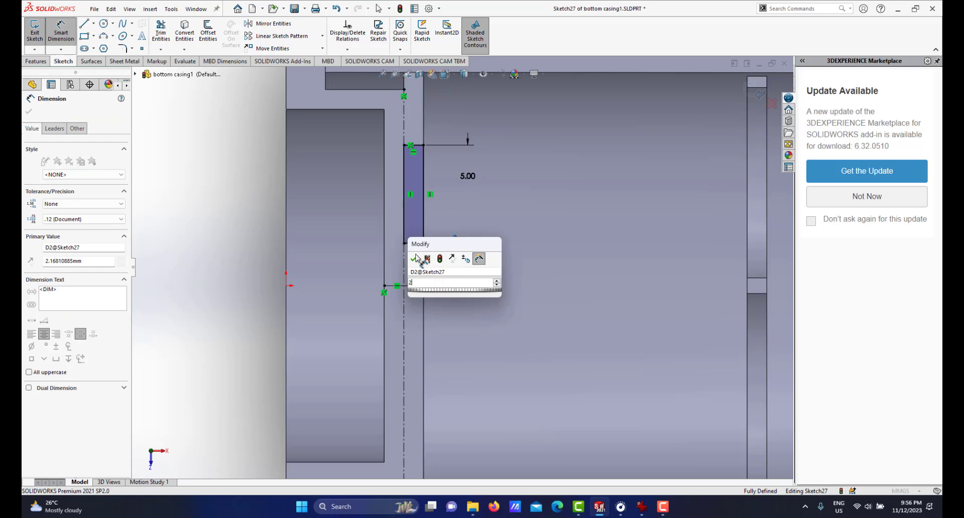
click(415, 259)
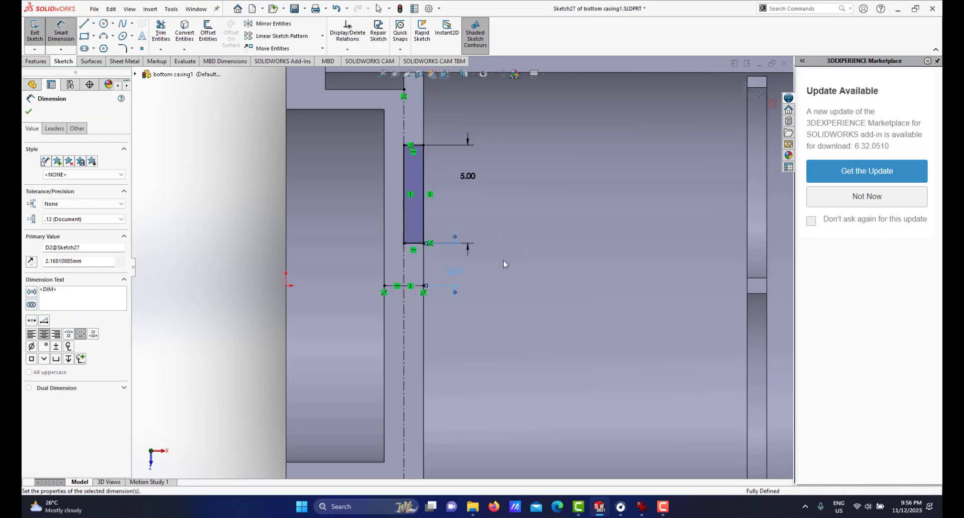
scroll(461, 302, up, 3)
mouse_move(474, 301)
middle_down()
mouse_move(452, 240)
mouse_move(505, 251)
mouse_move(476, 233)
middle_up()
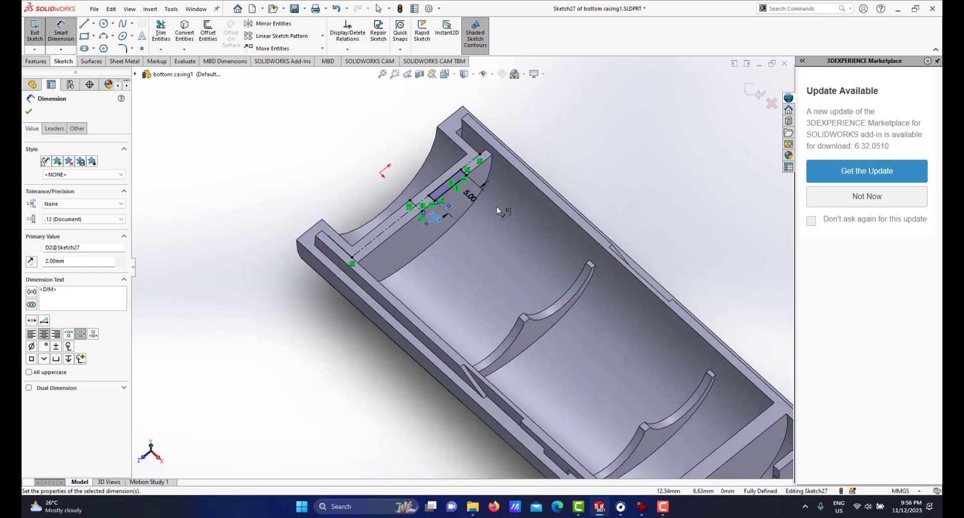
scroll(476, 233, down, 4)
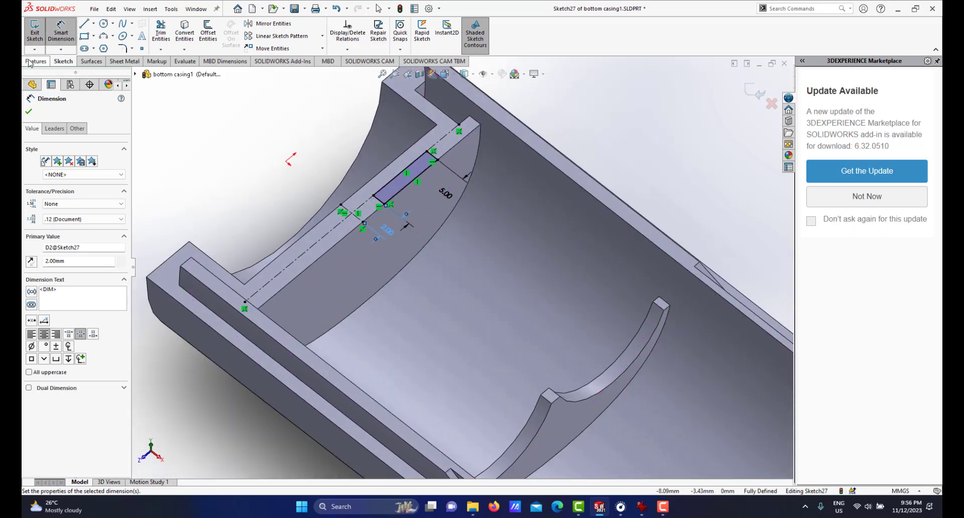
click(32, 61)
Extruded-cut the slot sketch Up To Surface, ending at the casing's inner face
click(164, 34)
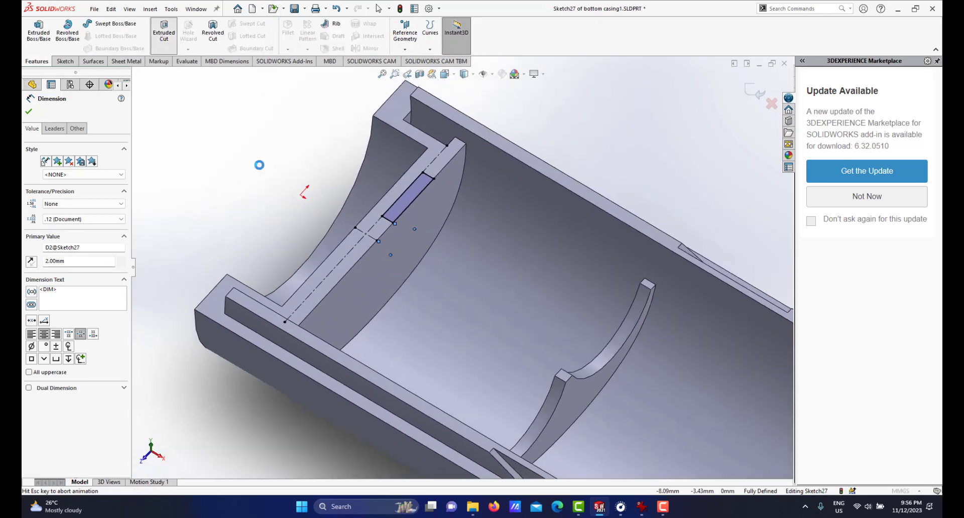
click(94, 169)
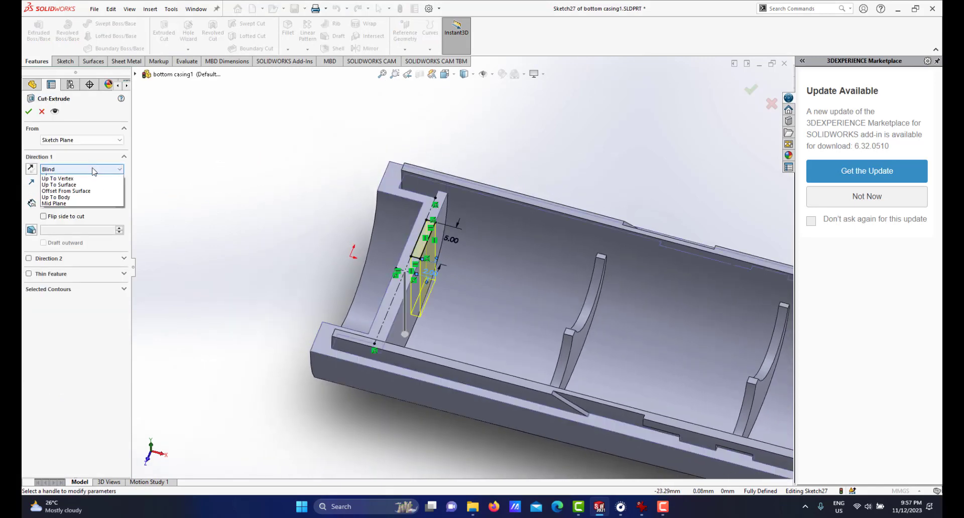
click(70, 208)
click(472, 282)
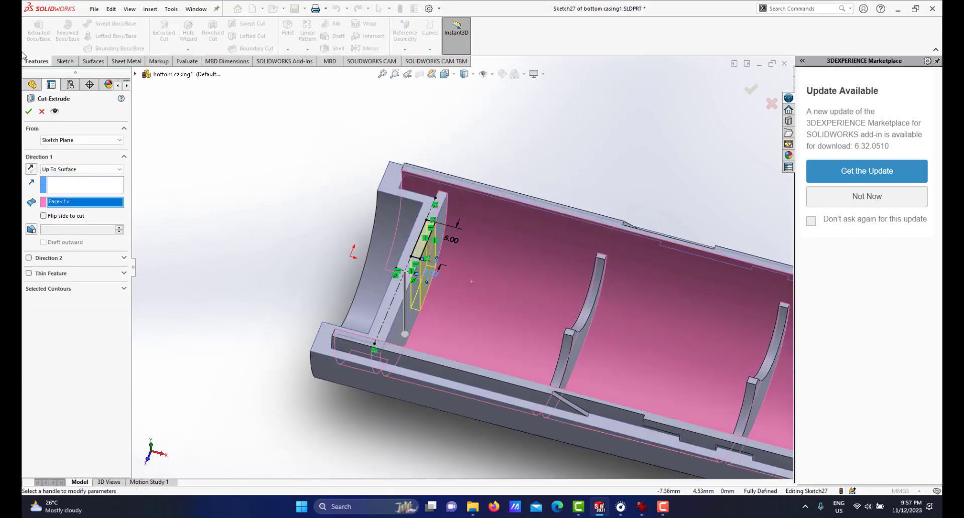
click(28, 112)
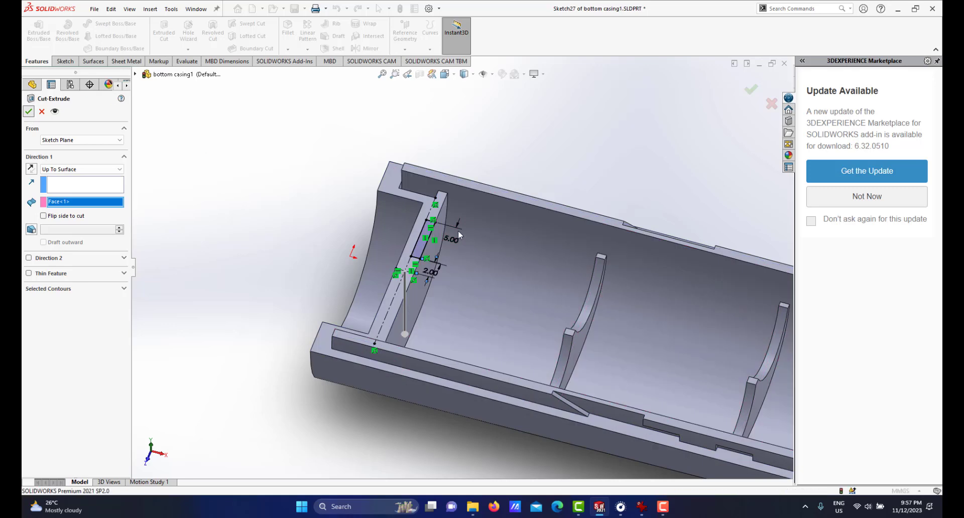
middle_drag(454, 236, 436, 230)
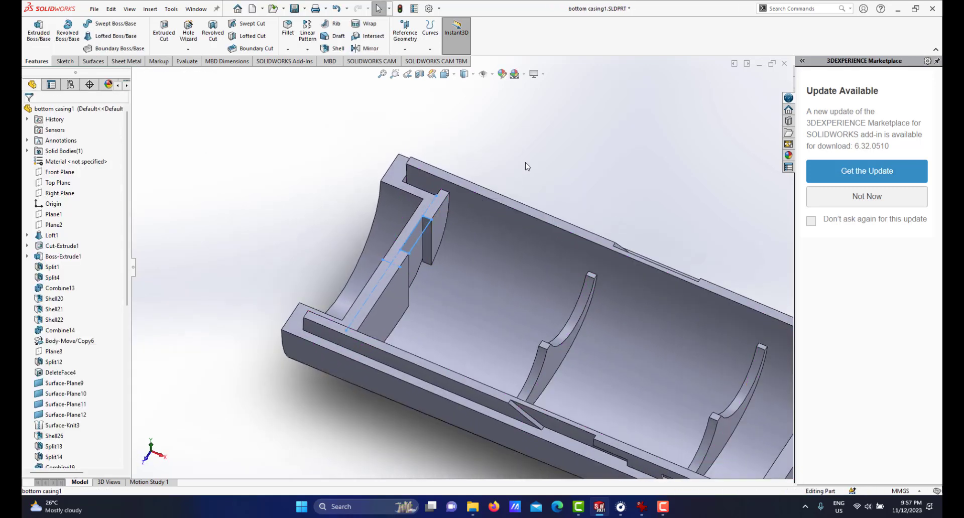
scroll(430, 301, up, 2)
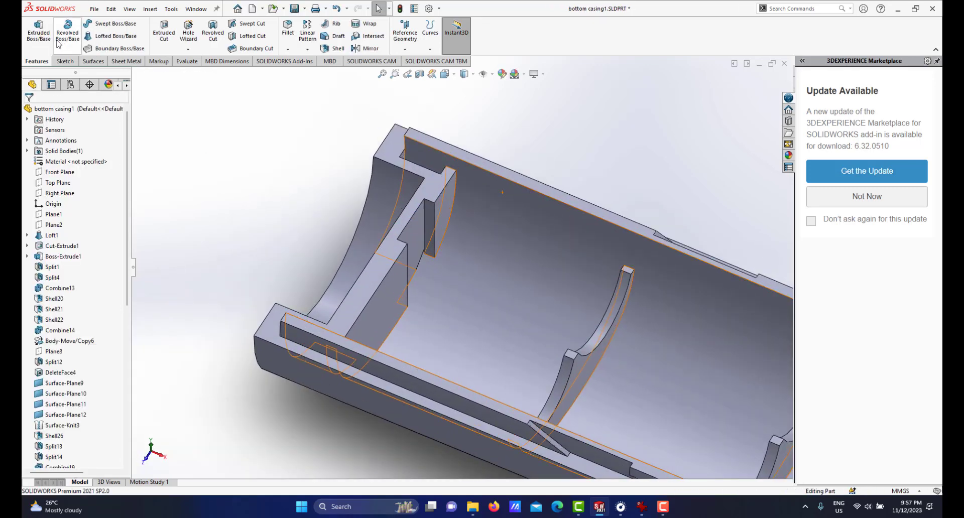
Mirror Cut-Extrude23 about the Front Plane to create Mirror11 on the divider wall
click(370, 49)
click(136, 74)
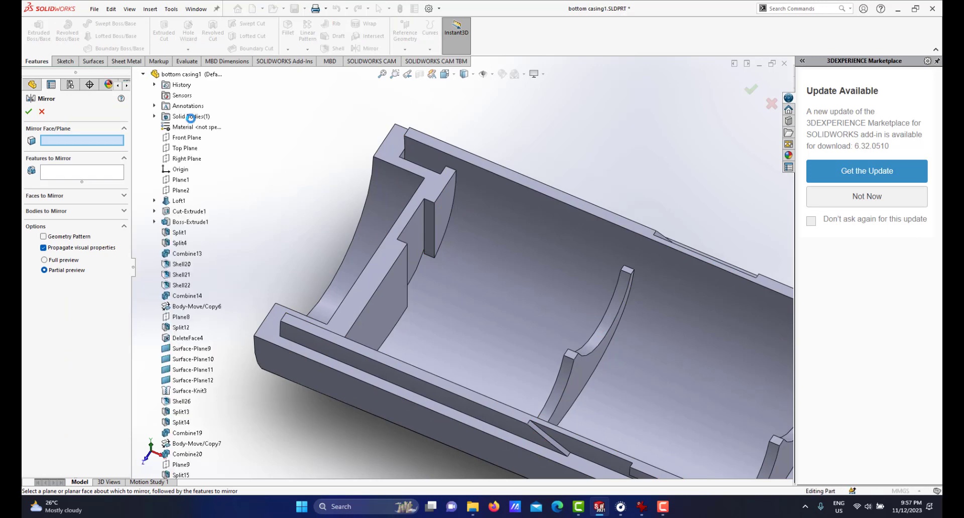
click(186, 137)
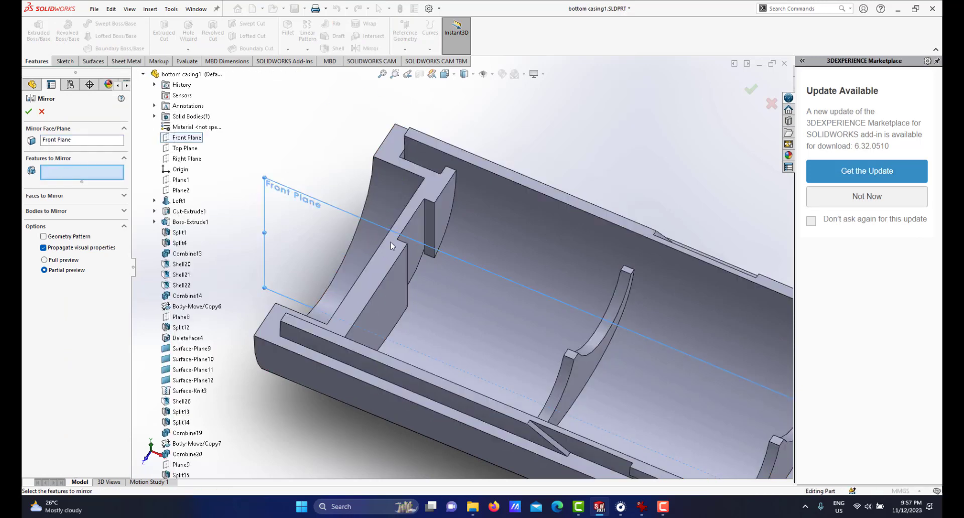
click(428, 227)
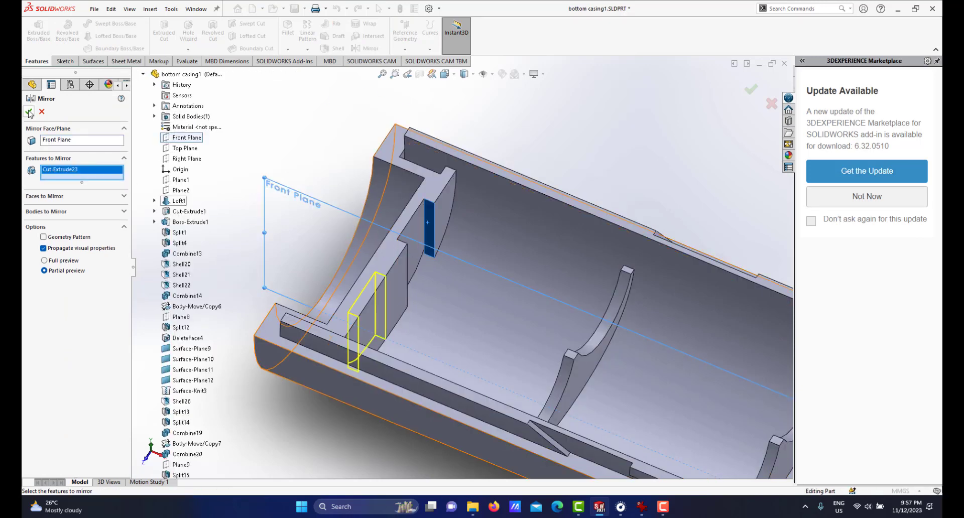
key(Return)
middle_drag(454, 291, 441, 257)
middle_drag(673, 33, 463, 247)
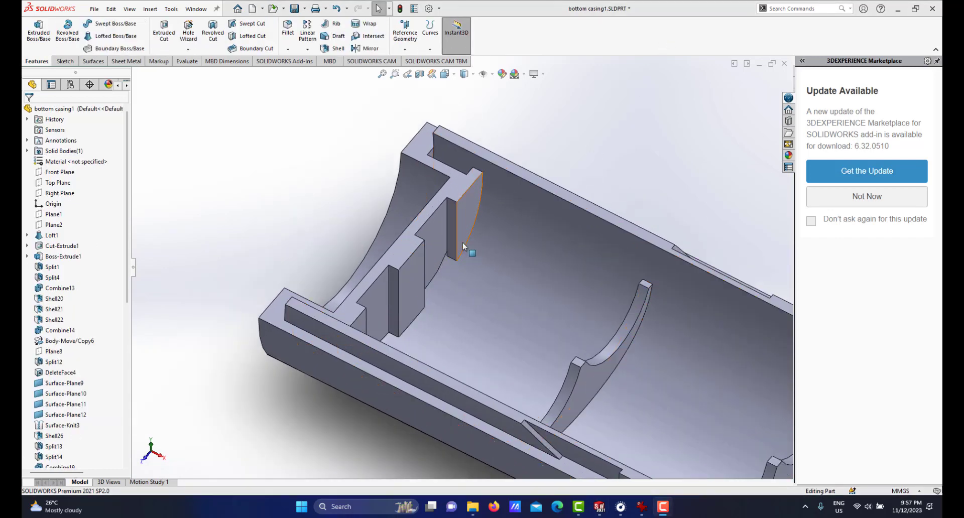
click(408, 254)
Start a new sketch, Sketch28, on the casing's flat top face
click(445, 221)
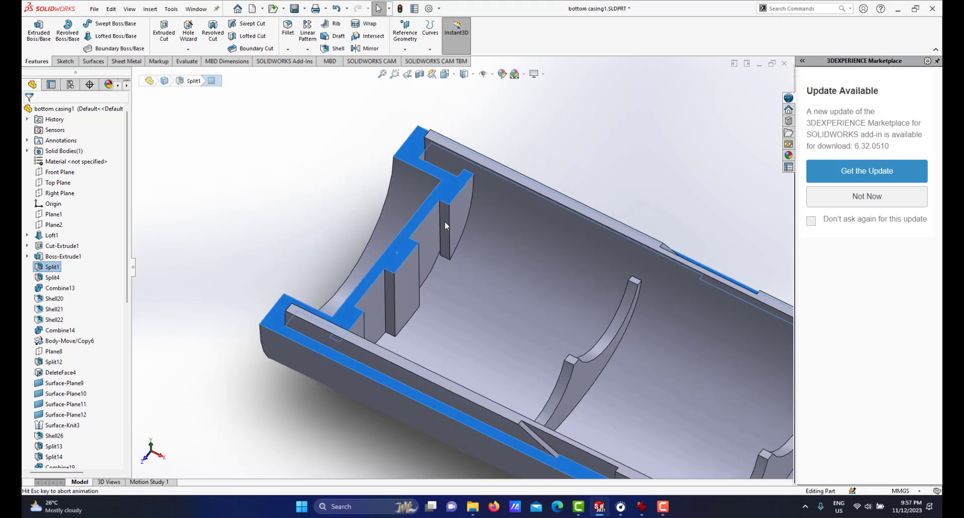
scroll(302, 241, down, 3)
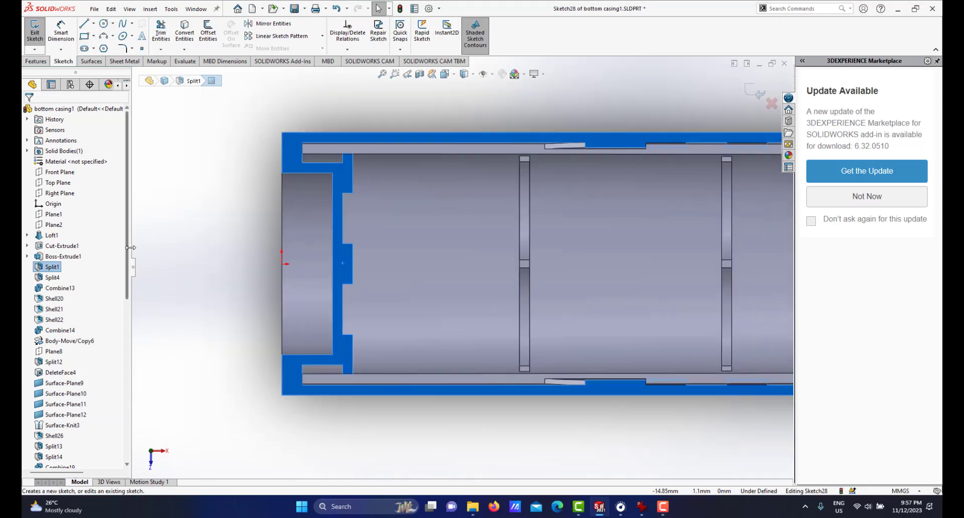
mouse_move(128, 253)
mouse_down()
mouse_move(116, 426)
mouse_move(94, 467)
mouse_up()
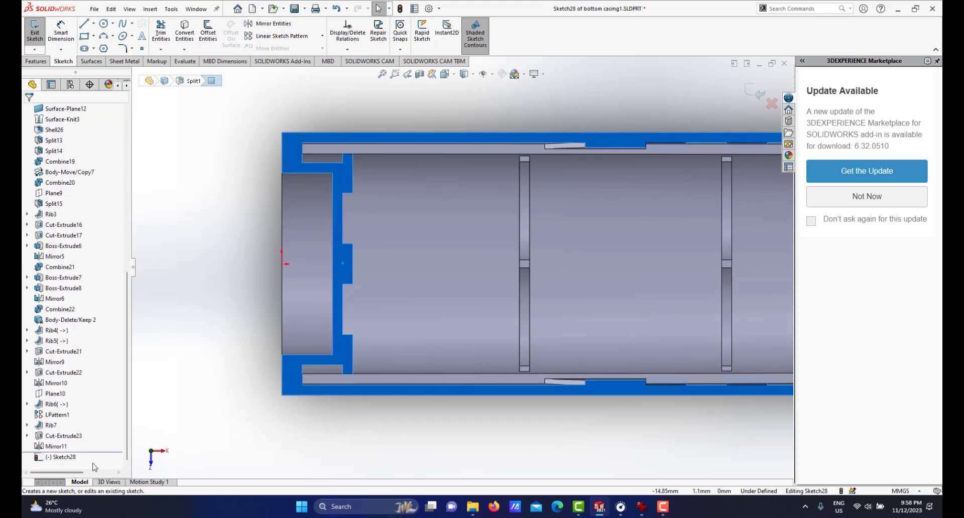
Expand Cut-Extrude23 to check the earlier slot's Sketch27, then zoom in on the divider
click(27, 436)
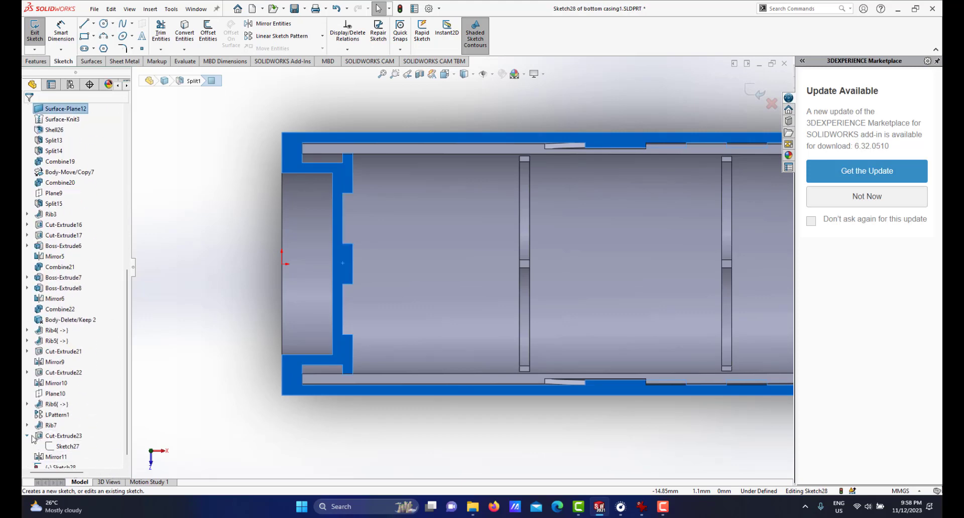
click(62, 449)
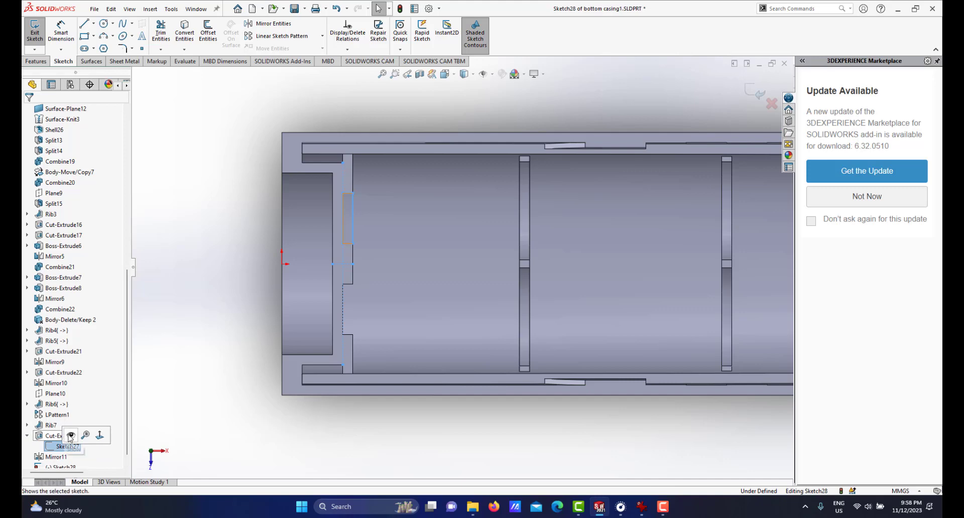
click(208, 293)
scroll(408, 288, down, 5)
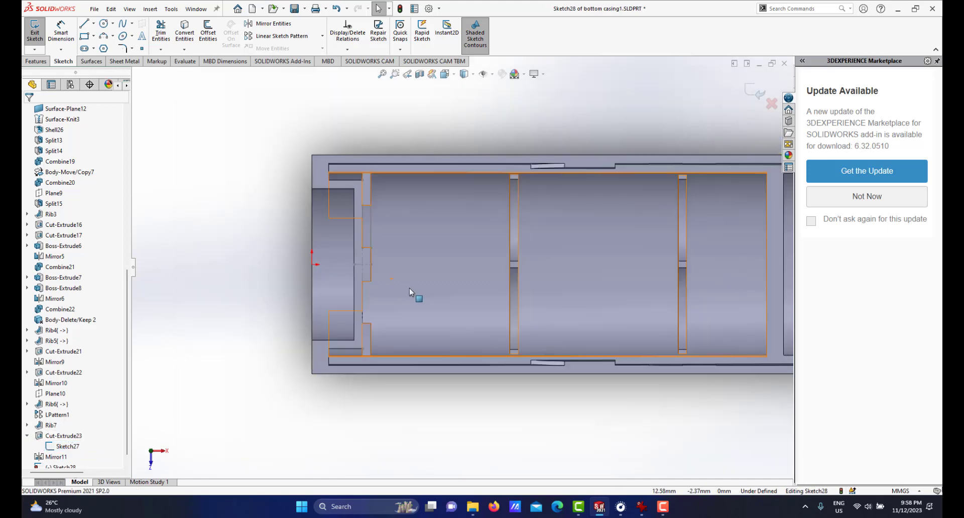
scroll(413, 261, down, 4)
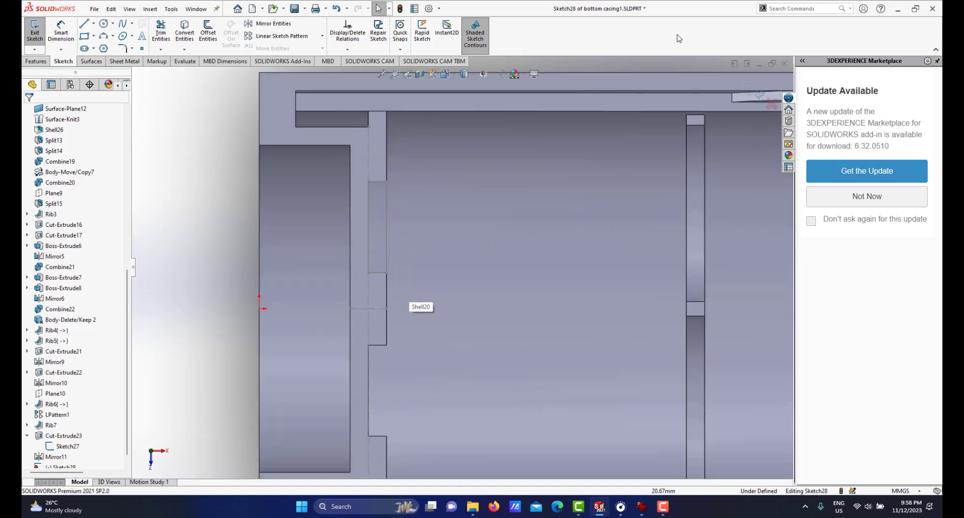
scroll(380, 301, up, 2)
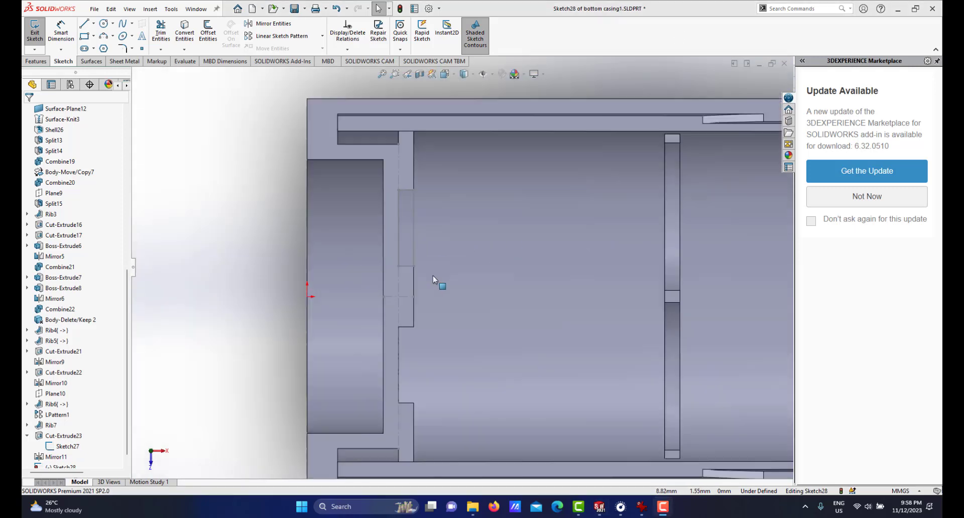
scroll(434, 279, down, 1)
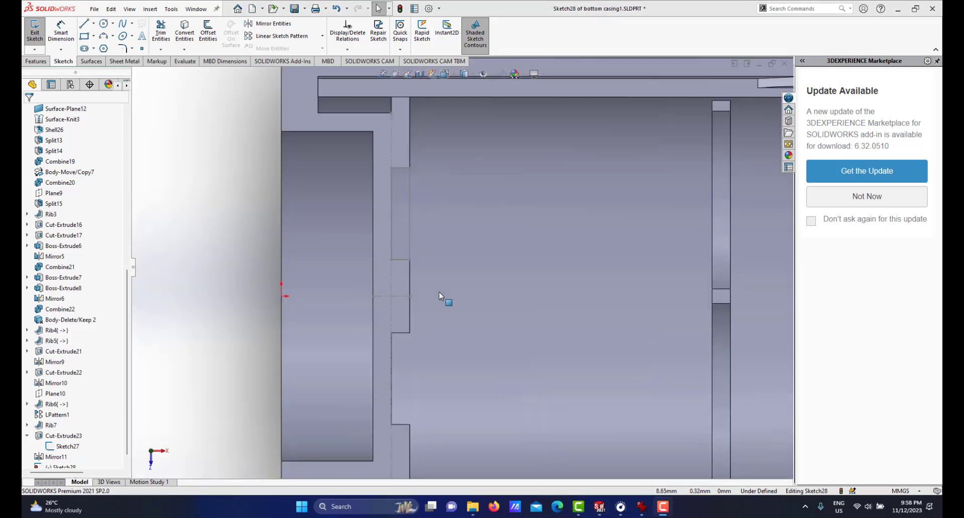
click(94, 36)
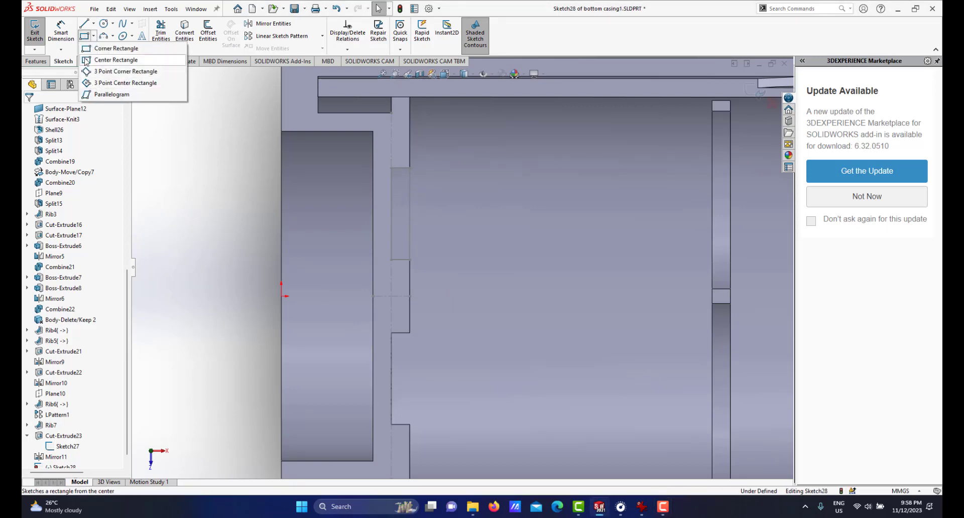
Draw a thin center rectangle running along the divider wall
click(86, 61)
scroll(394, 314, down, 1)
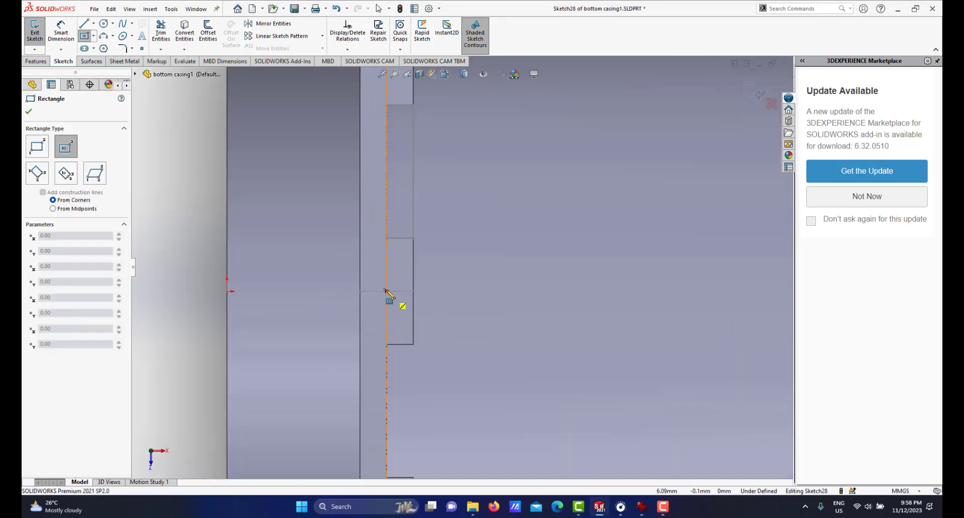
click(386, 290)
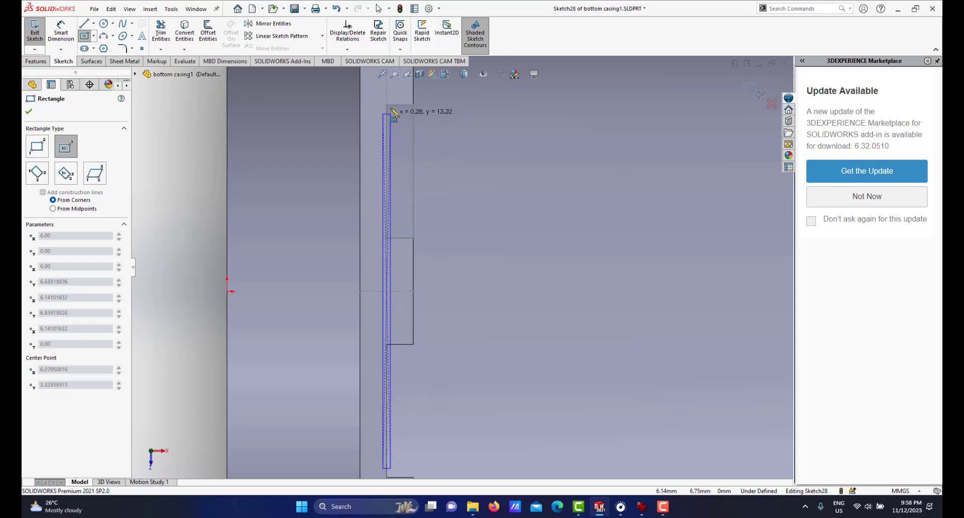
click(414, 102)
right_click(491, 148)
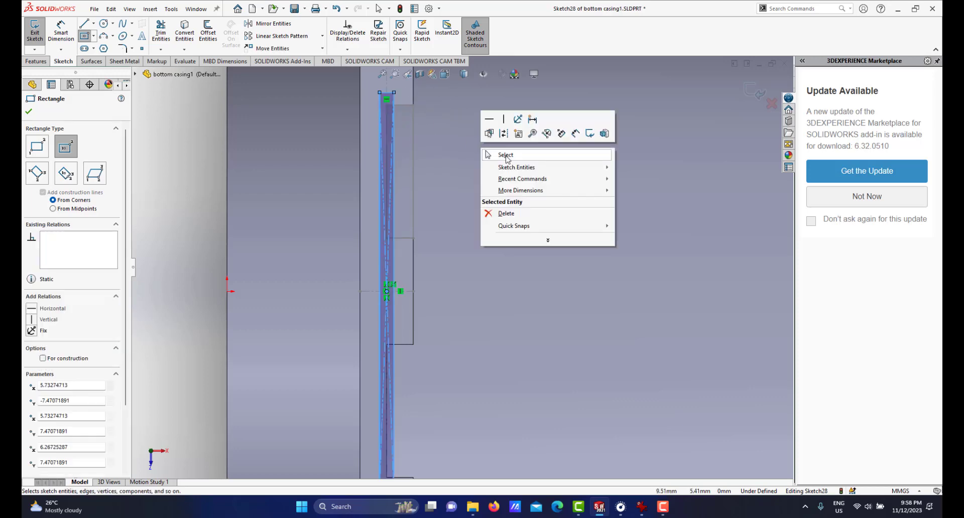
click(502, 156)
scroll(415, 174, up, 2)
scroll(415, 174, down, 3)
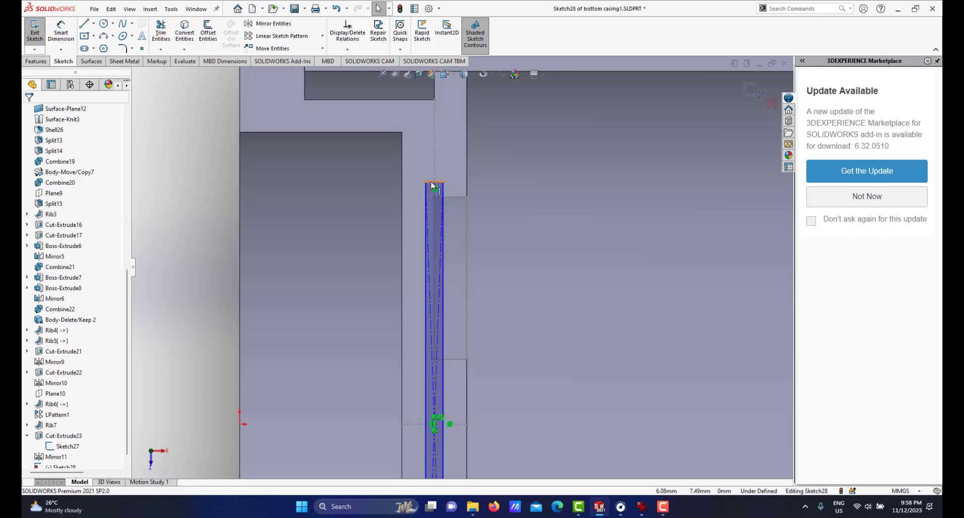
Make the rectangle's top line collinear with the casing's inner model edge
click(432, 183)
ctrl+click(354, 132)
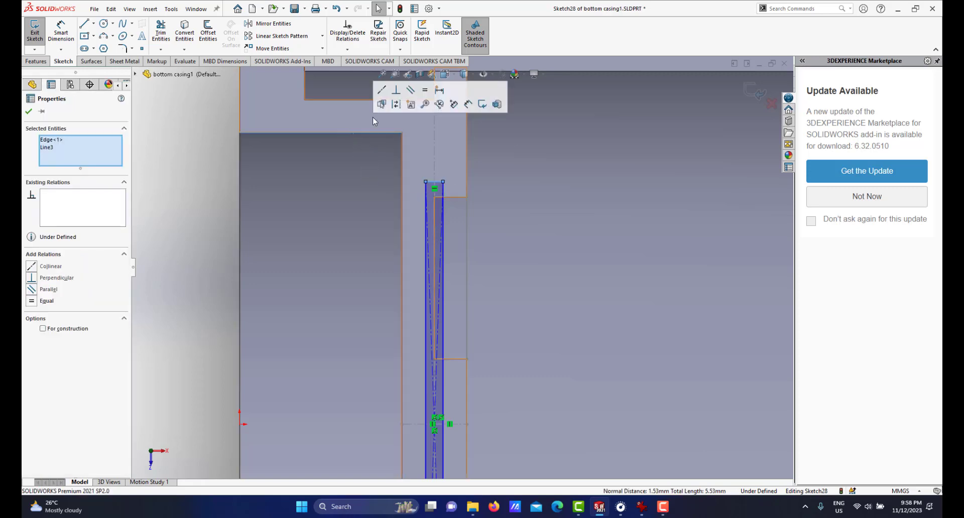
click(382, 94)
scroll(460, 197, up, 3)
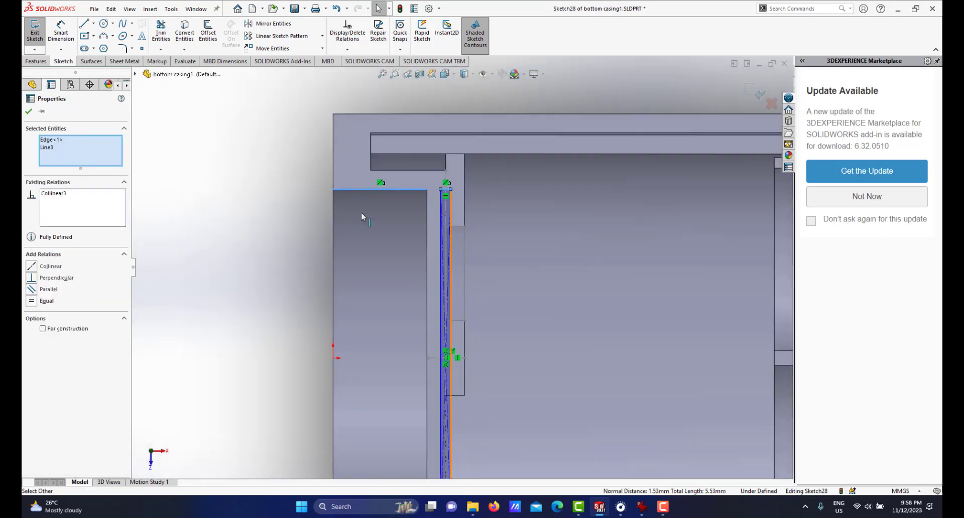
click(276, 236)
scroll(480, 385, down, 6)
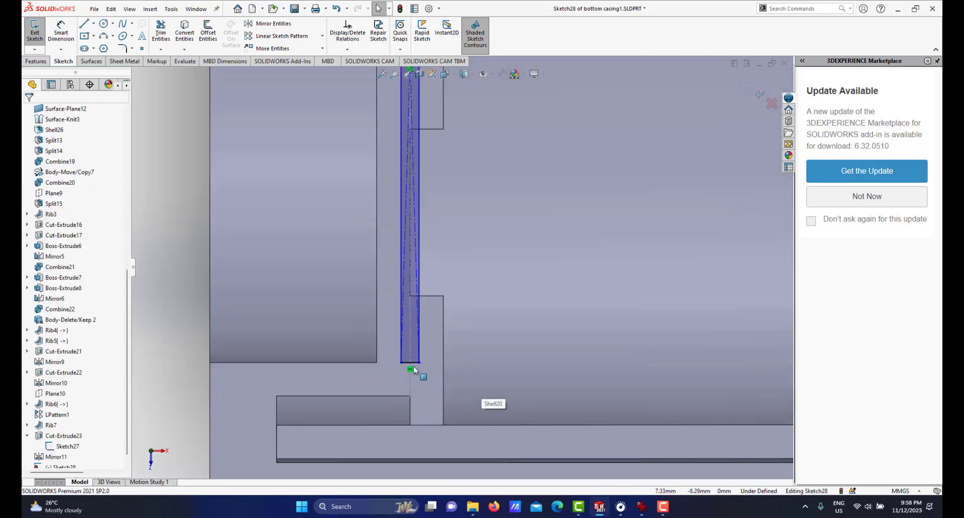
scroll(510, 198, up, 6)
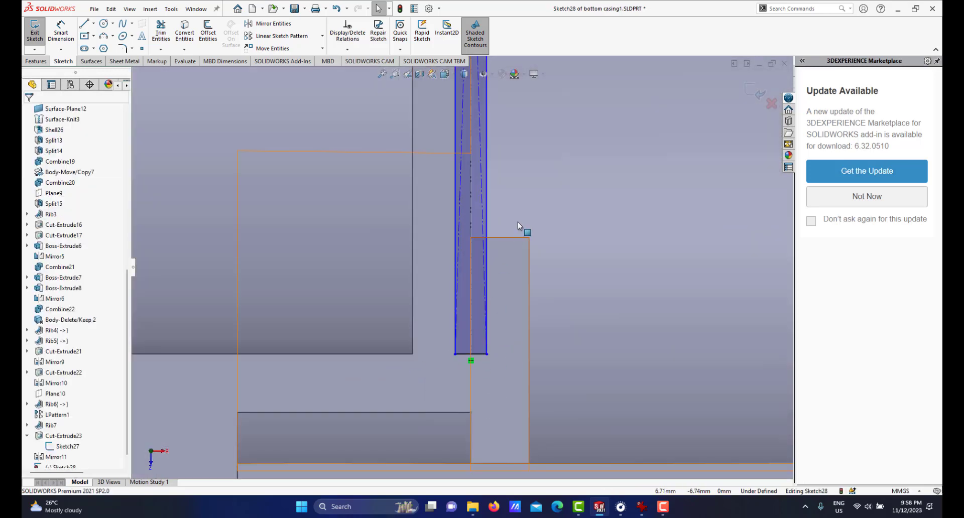
scroll(481, 180, down, 4)
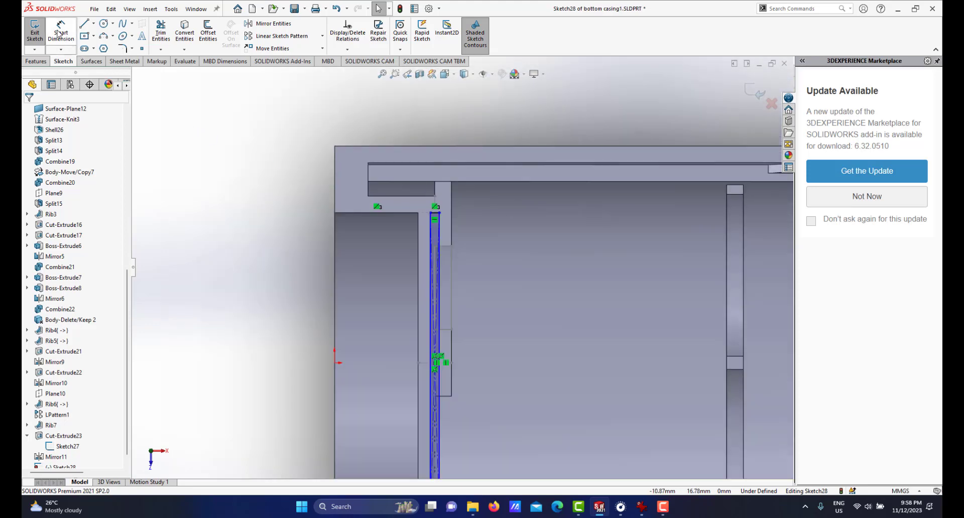
Dimension the thin rectangle's top line to 0.50 mm, fully defining Sketch28
click(59, 34)
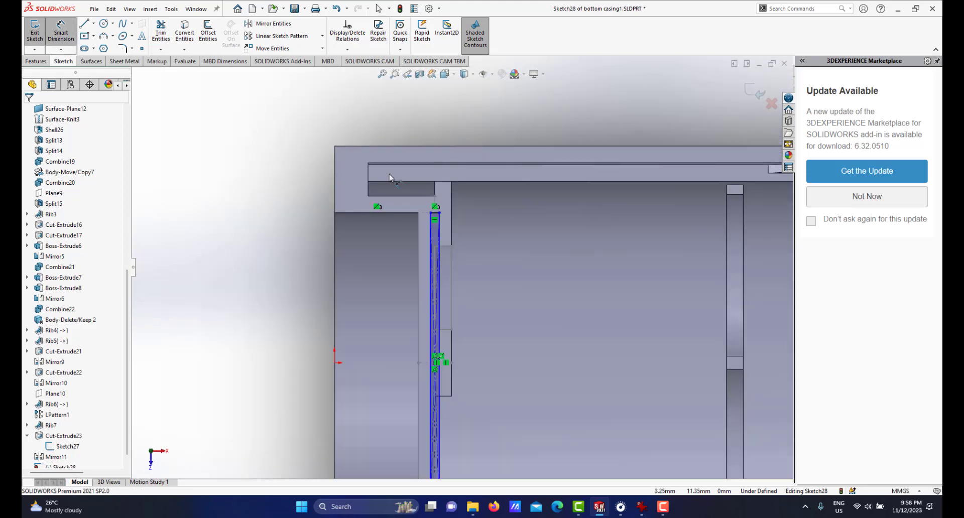
scroll(474, 244, down, 4)
click(495, 283)
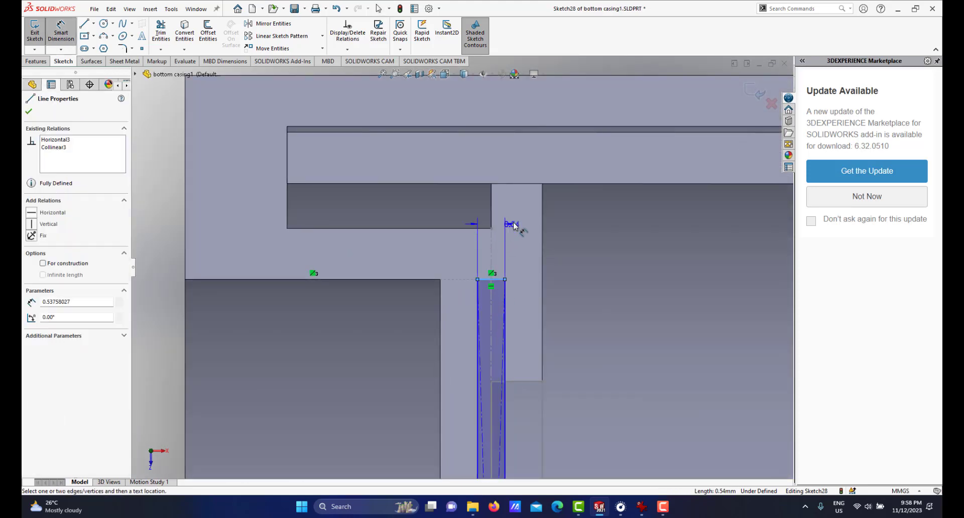
click(582, 240)
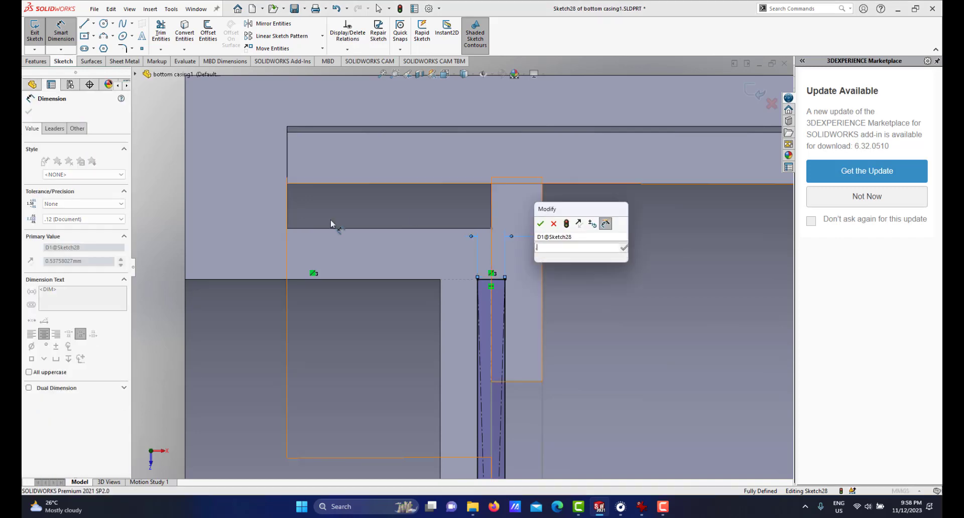
text(.5)
key(Escape)
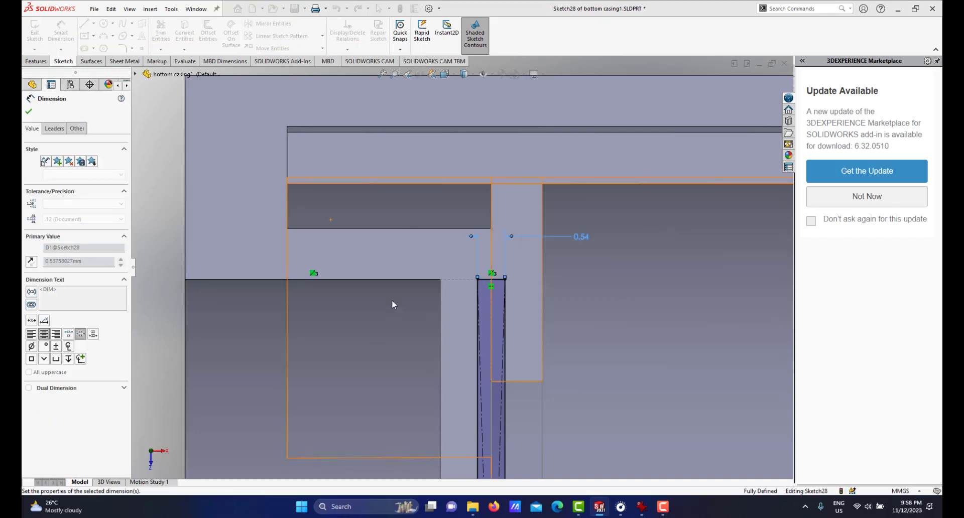
key(Return)
scroll(502, 347, up, 2)
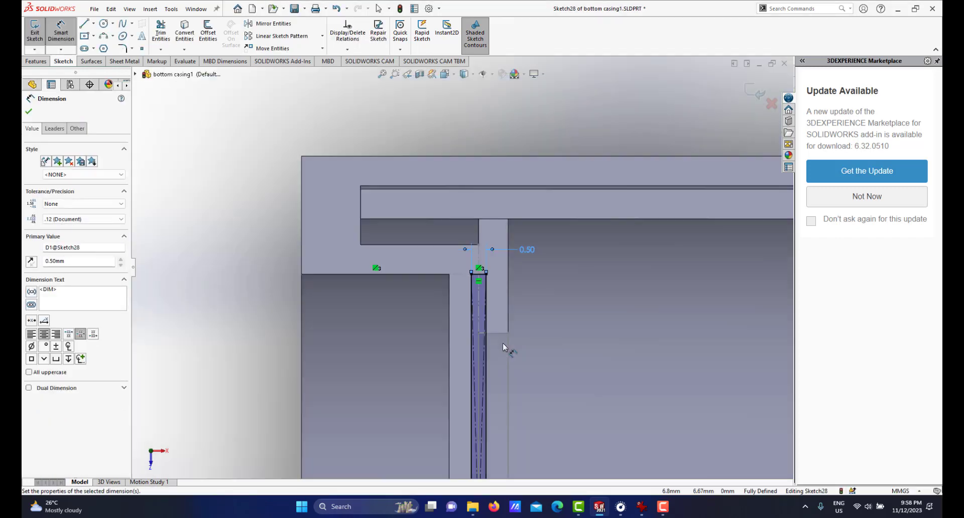
scroll(477, 360, up, 2)
mouse_move(483, 357)
middle_down()
mouse_move(420, 290)
mouse_move(452, 316)
mouse_move(442, 307)
middle_up()
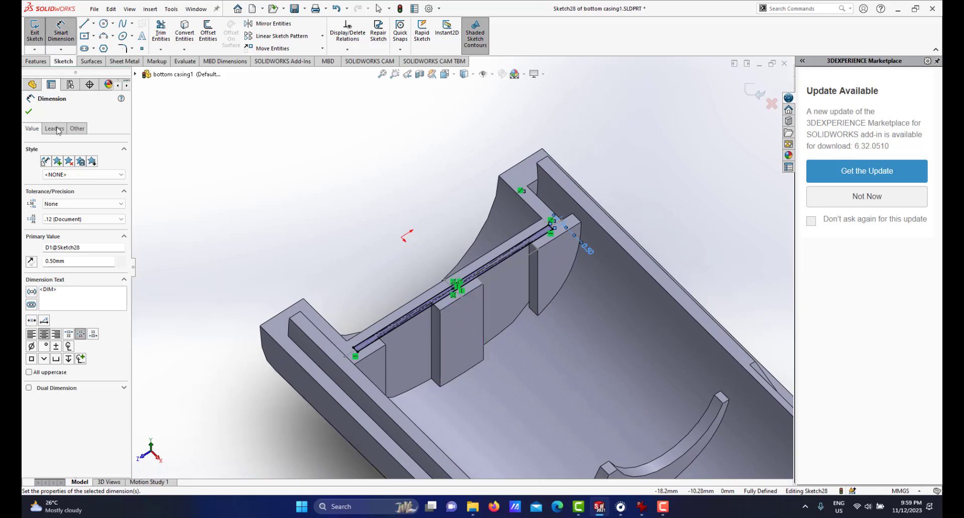
Extrude-cut Sketch28 Up To Surface, ending at the casing's large inner face
click(31, 61)
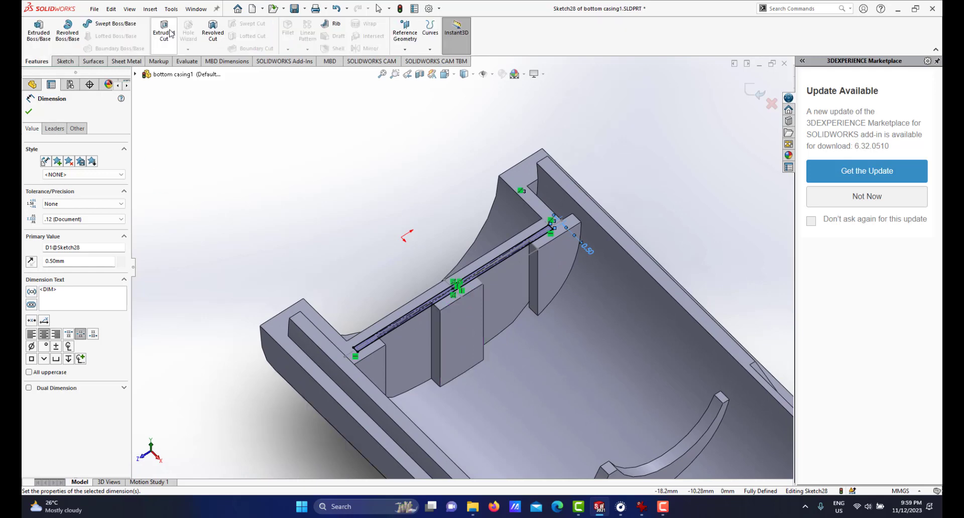
click(165, 32)
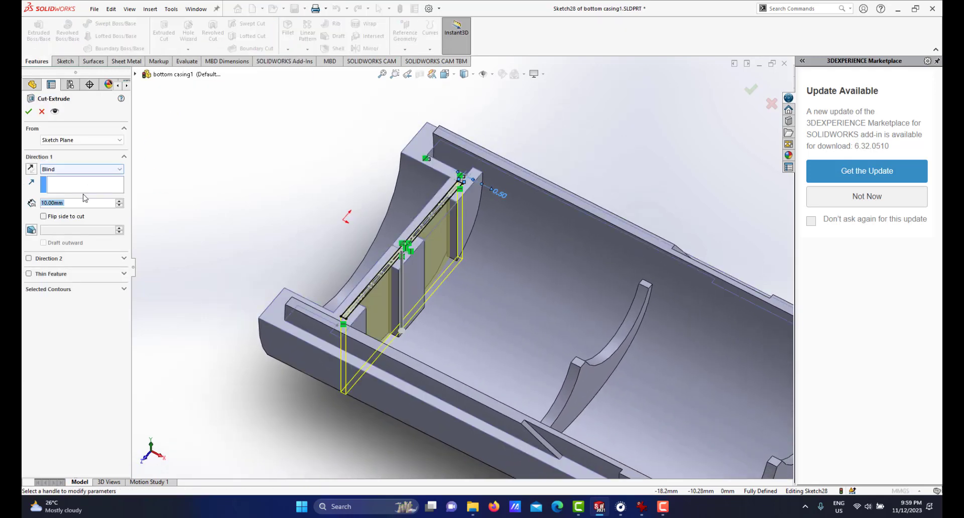
click(91, 171)
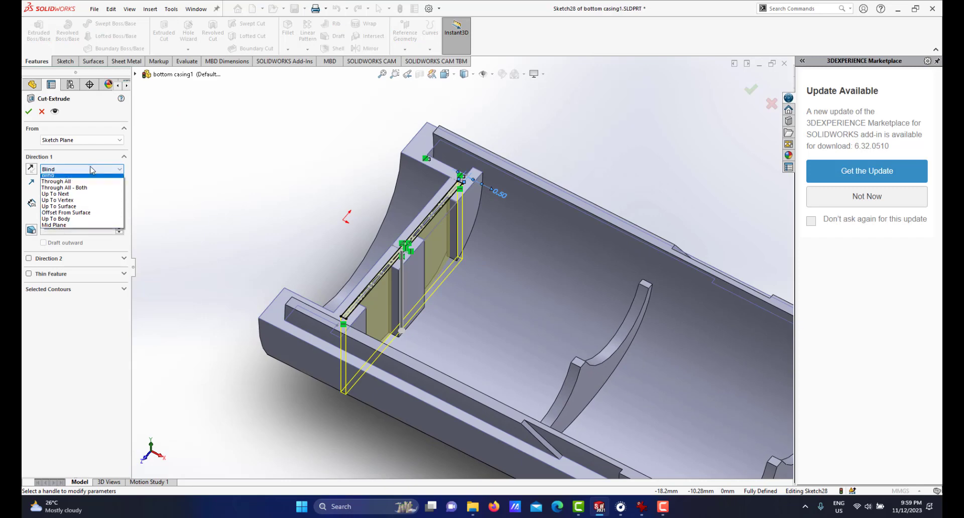
click(75, 209)
click(505, 304)
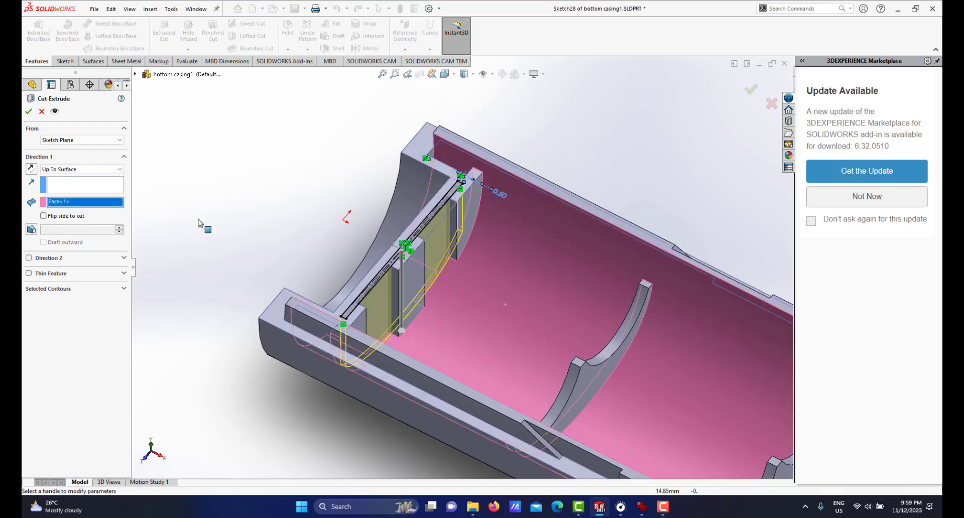
click(30, 112)
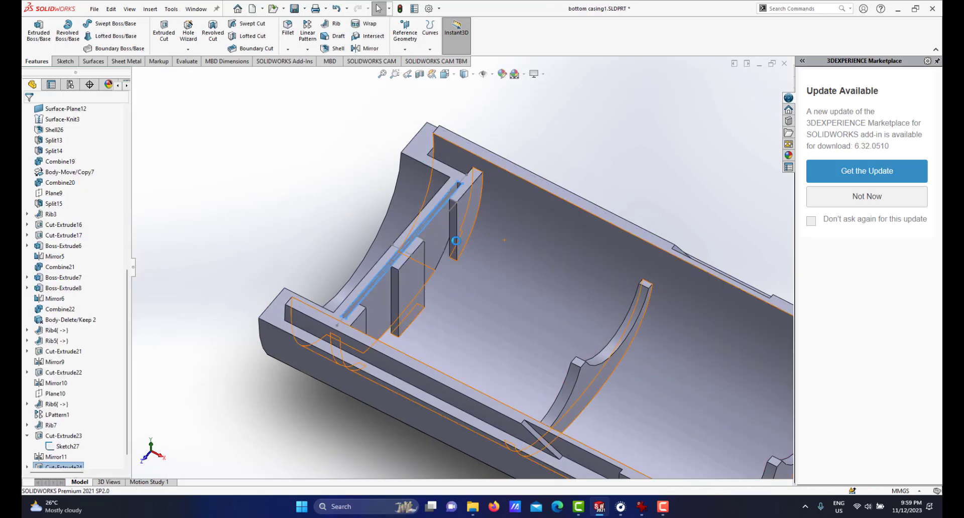
middle_drag(505, 243, 529, 225)
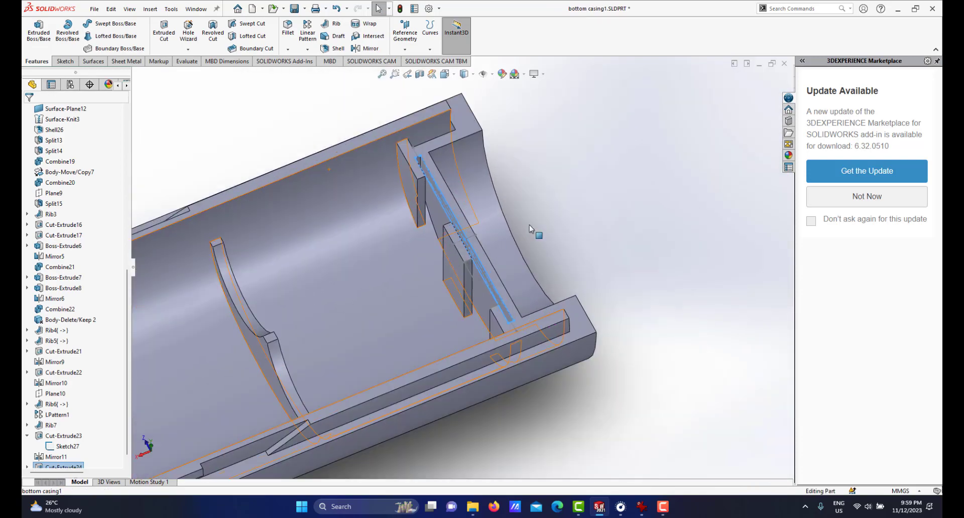
scroll(493, 215, down, 2)
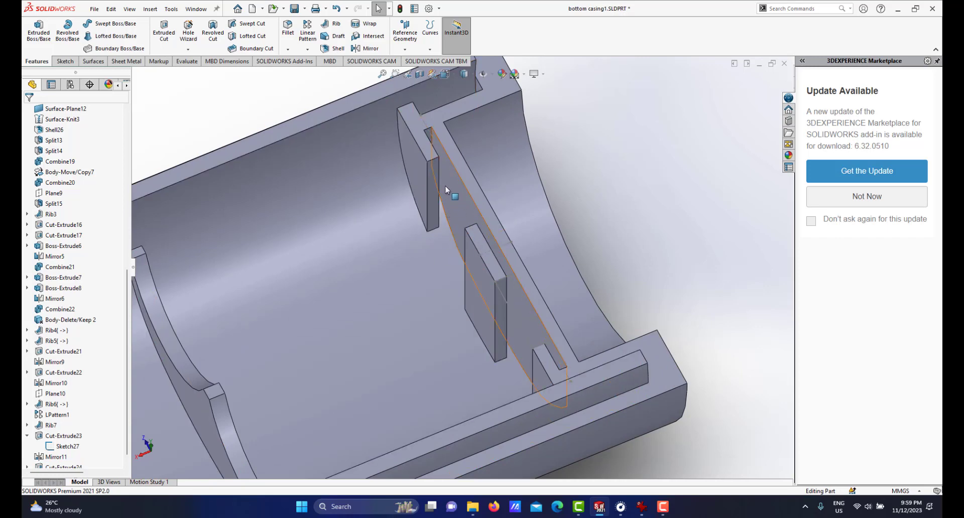
scroll(433, 261, up, 4)
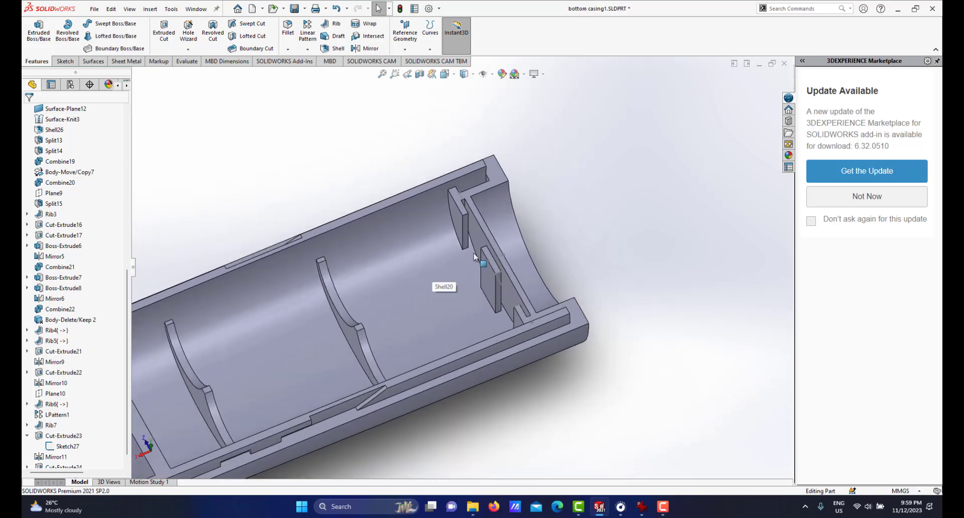
mouse_move(474, 256)
middle_down()
mouse_move(452, 252)
mouse_move(433, 289)
mouse_move(440, 268)
mouse_move(481, 264)
middle_up()
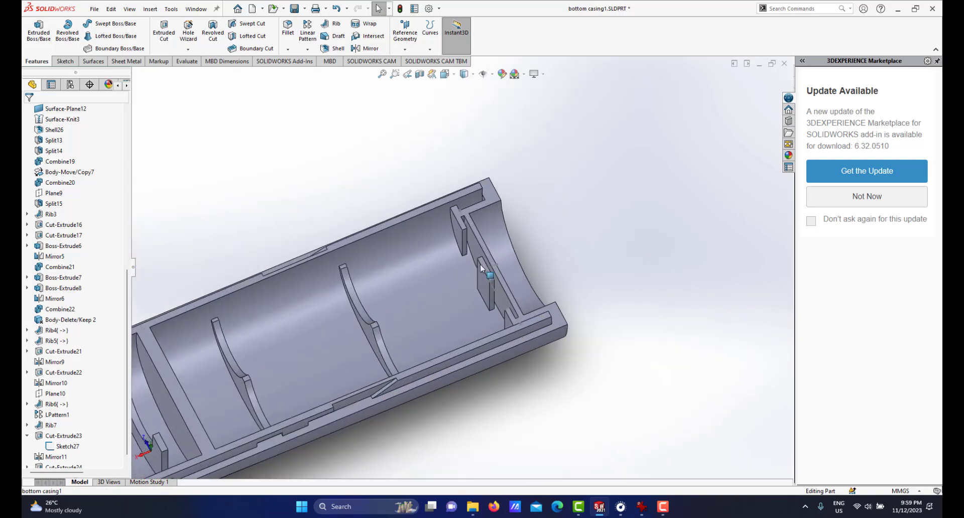
scroll(432, 300, up, 6)
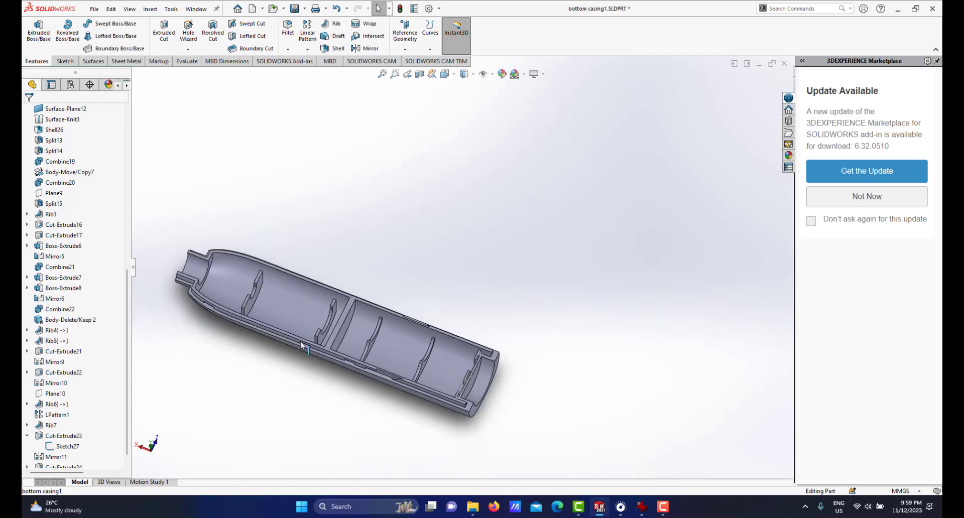
scroll(301, 345, down, 8)
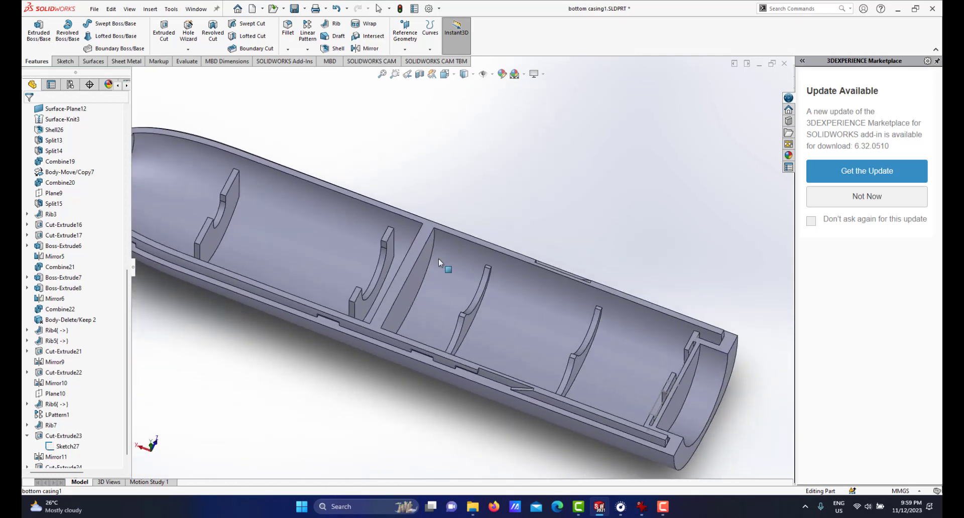
click(421, 264)
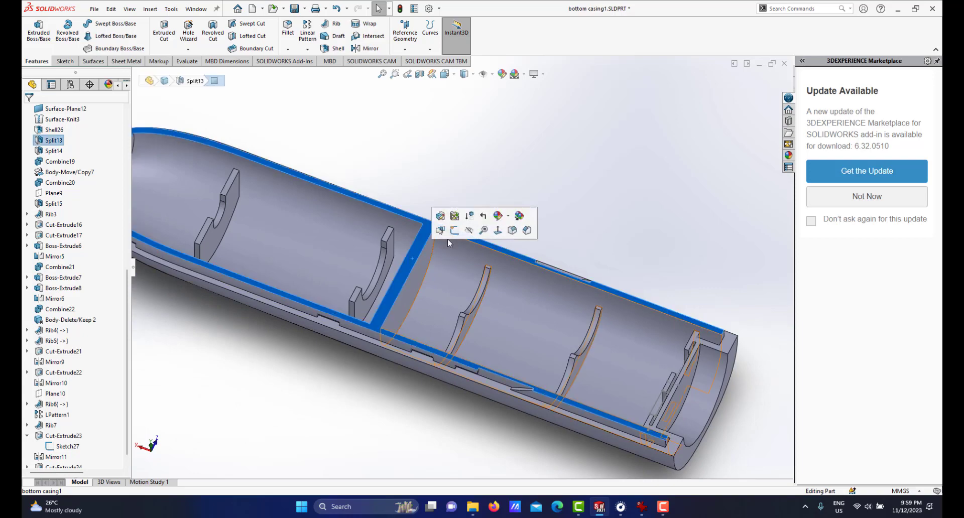
Start a new sketch on the casing and draw a small corner rectangle beside Rib3
click(455, 232)
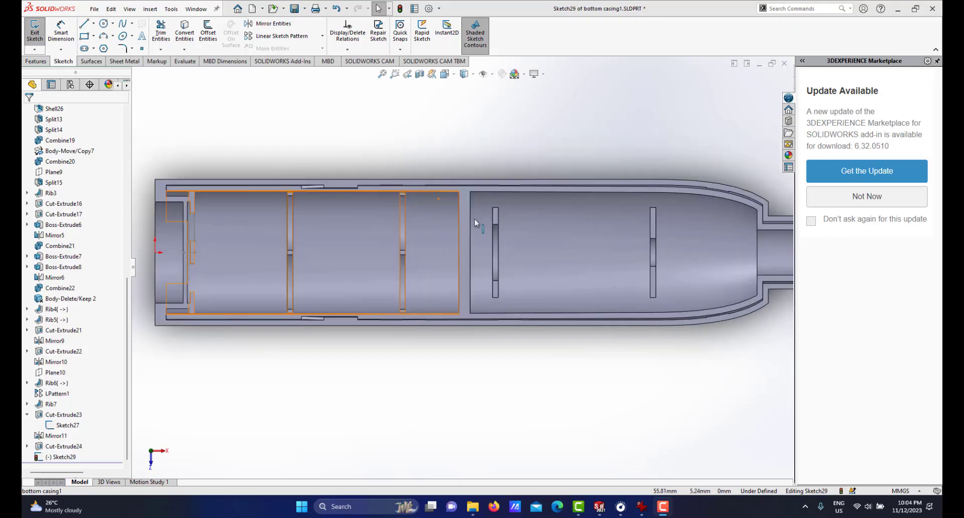
scroll(476, 223, down, 2)
click(88, 36)
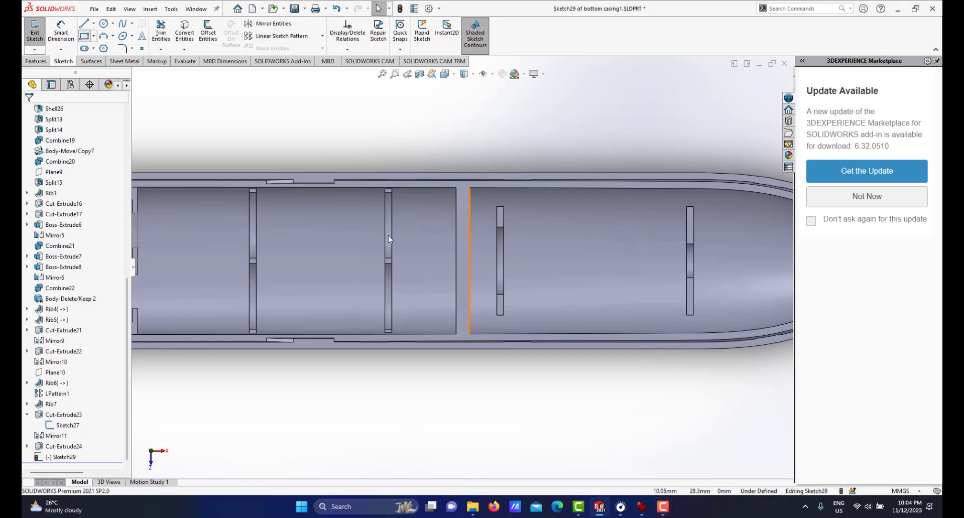
scroll(461, 236, down, 3)
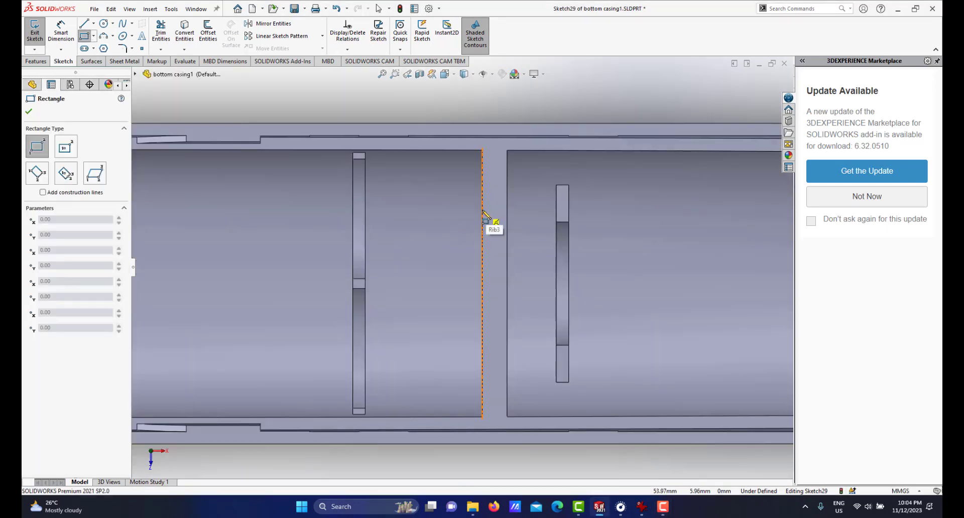
drag(482, 191, 497, 217)
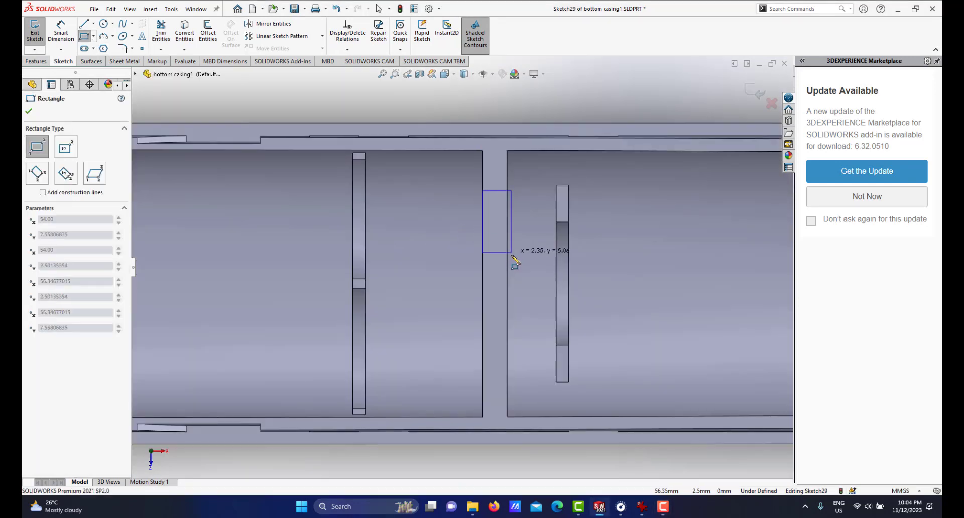
drag(512, 258, 509, 259)
scroll(502, 261, up, 2)
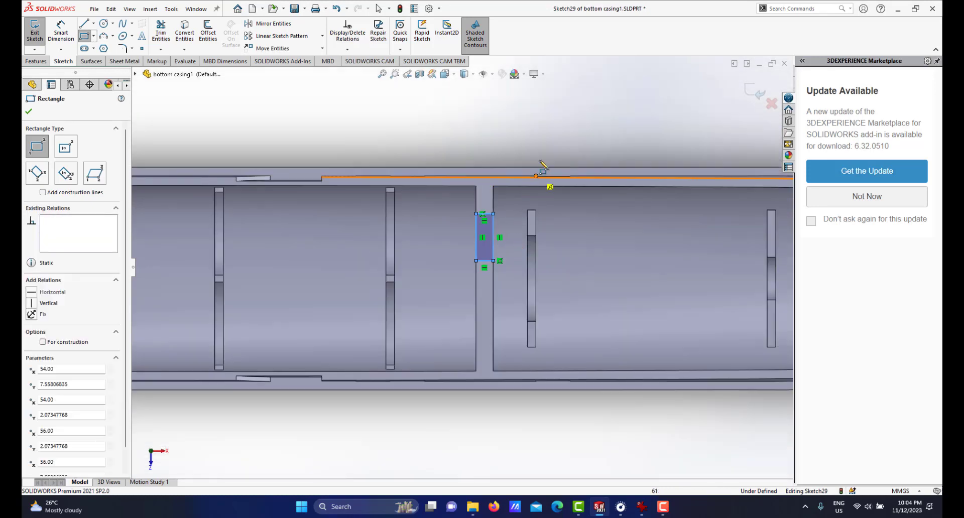
right_click(549, 142)
click(574, 148)
scroll(396, 236, up, 3)
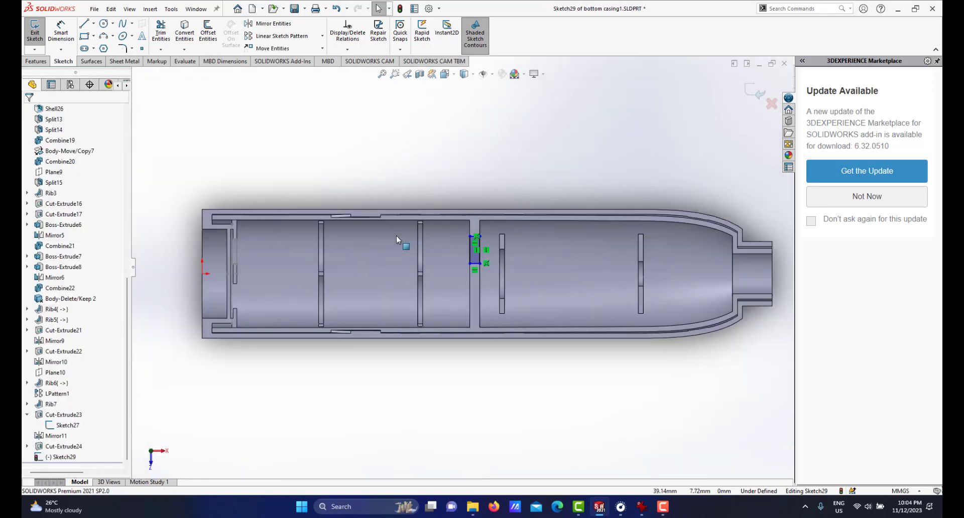
scroll(396, 236, down, 4)
scroll(264, 279, up, 3)
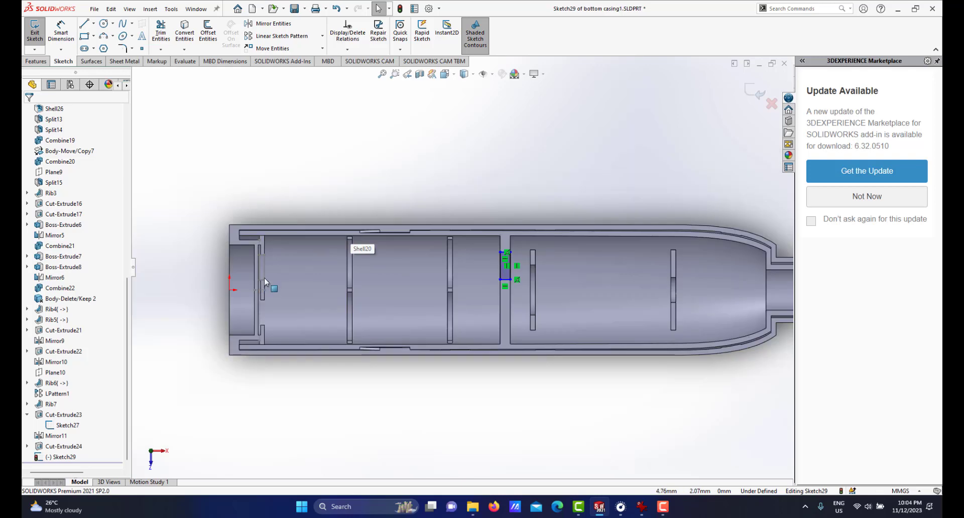
scroll(308, 250, down, 6)
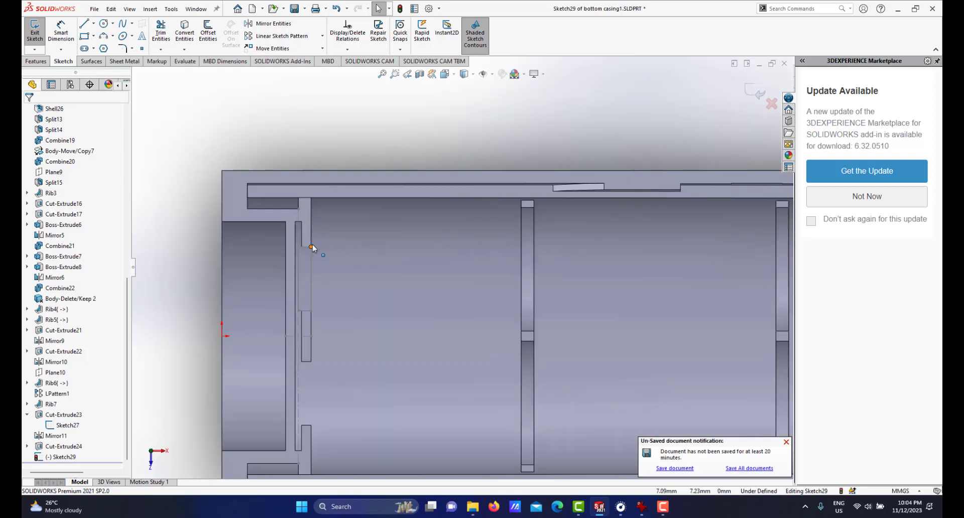
scroll(441, 258, up, 5)
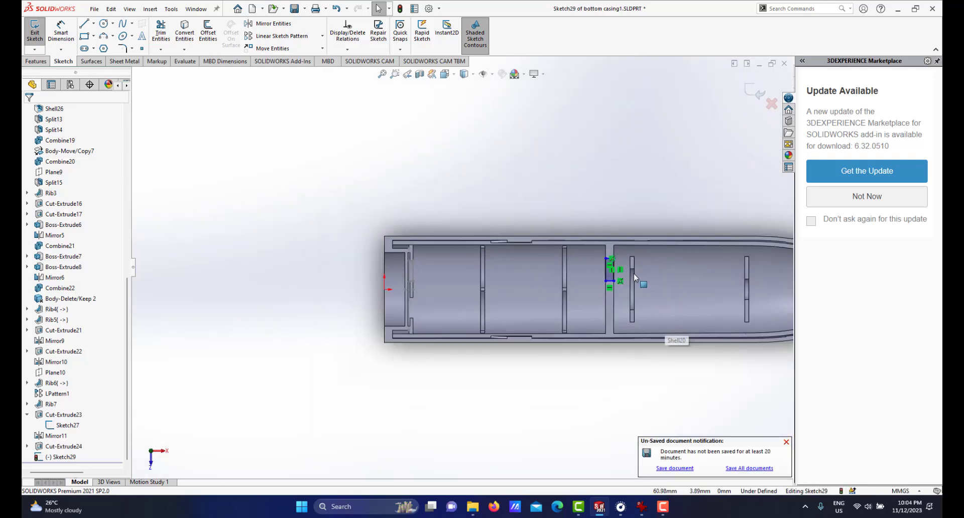
scroll(589, 199, down, 2)
scroll(589, 199, down, 3)
scroll(587, 278, down, 3)
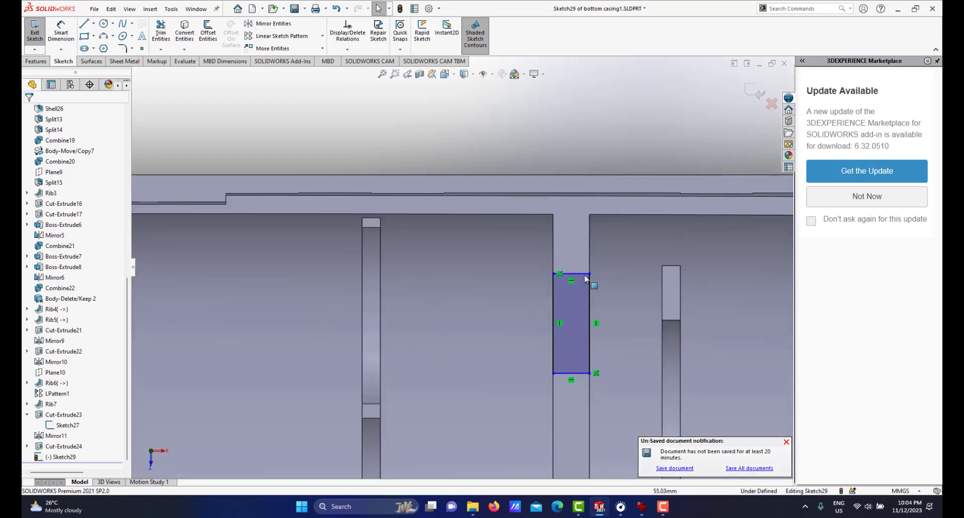
Make the rectangle's top edge collinear with the matching Sketch27 slot edge
click(582, 274)
scroll(482, 291, up, 3)
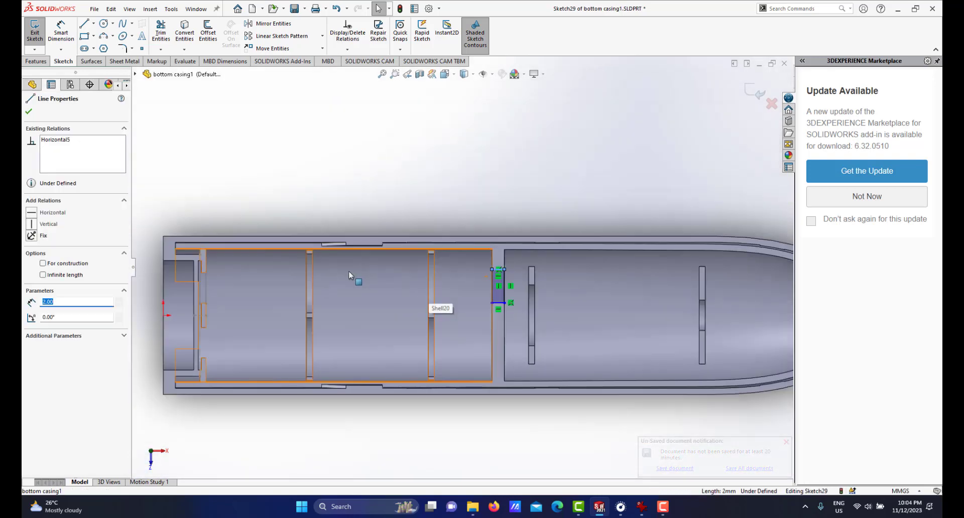
scroll(228, 294, down, 4)
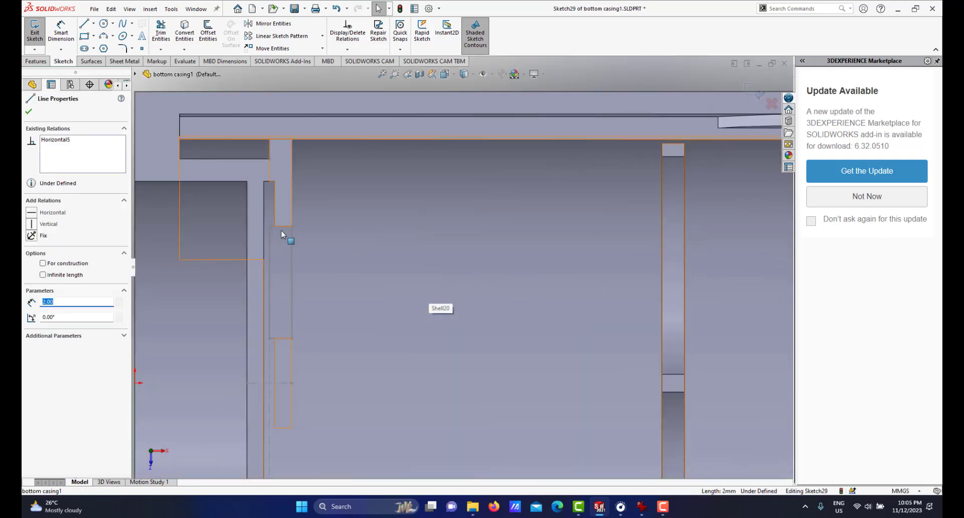
ctrl+click(280, 226)
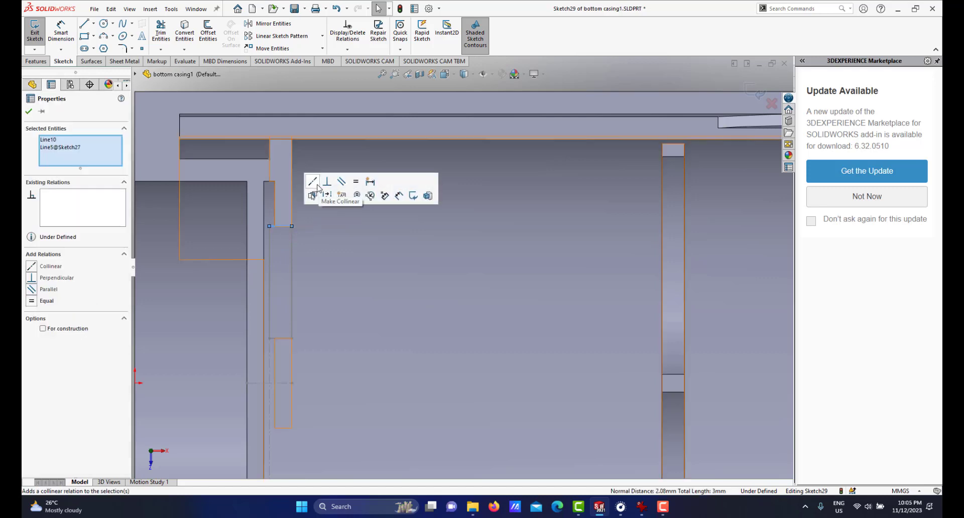
click(313, 182)
scroll(424, 293, up, 5)
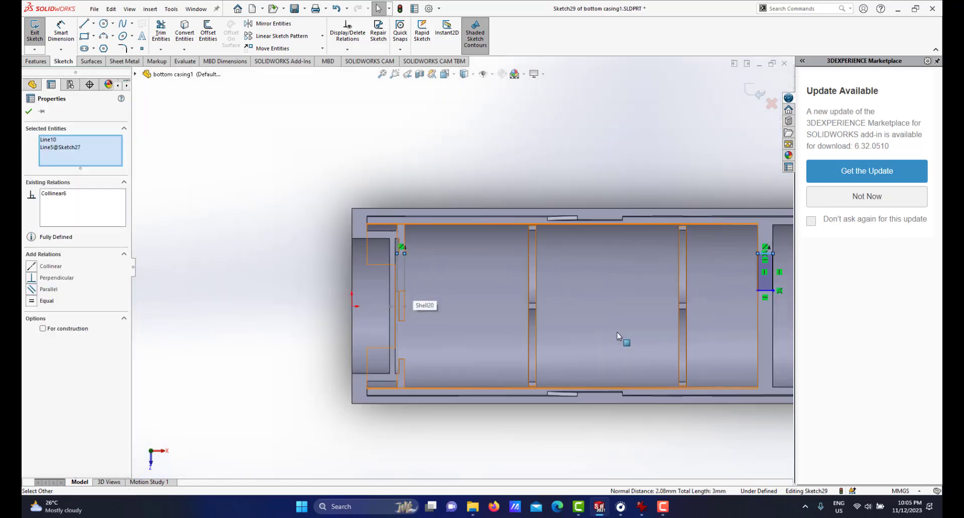
scroll(617, 299, down, 4)
scroll(616, 294, up, 2)
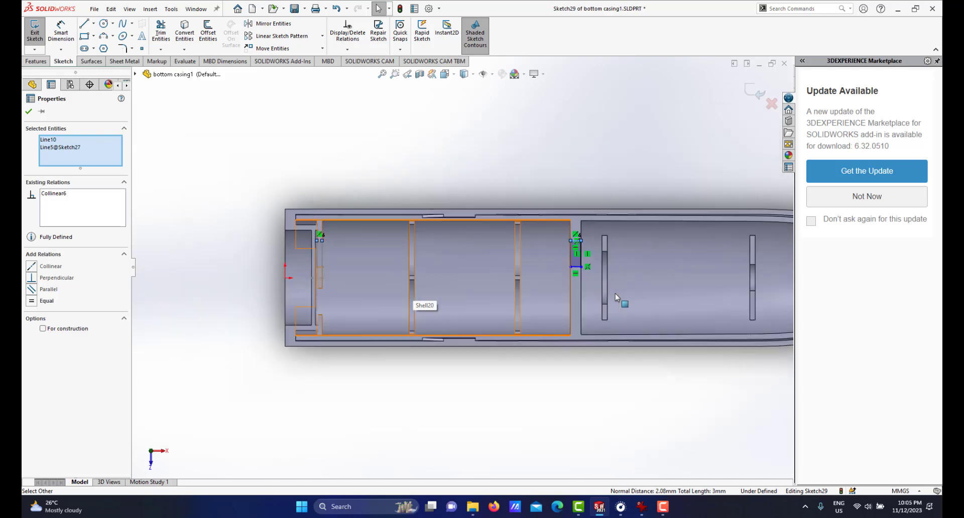
scroll(599, 275, down, 5)
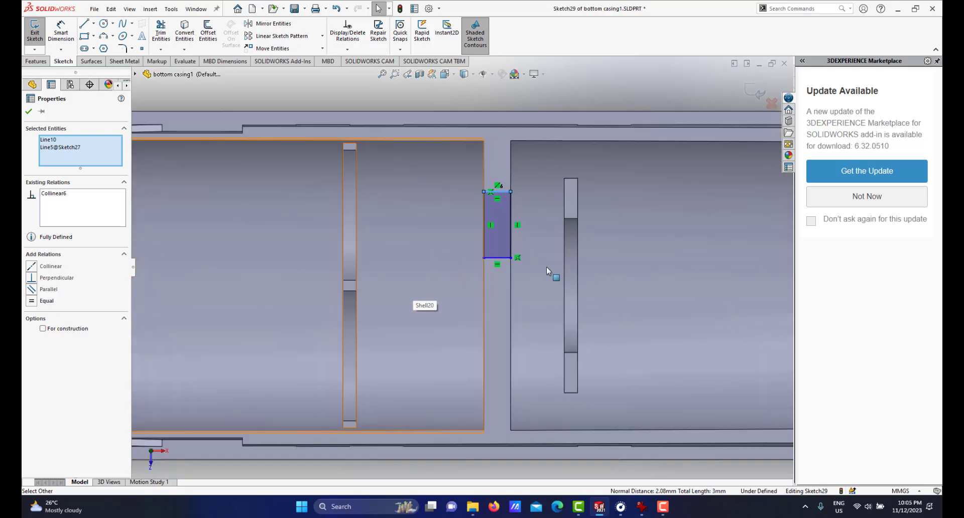
Make the rectangle's bottom edge collinear with Sketch27's Line7, then view isometric
click(502, 258)
scroll(335, 282, up, 4)
scroll(274, 279, down, 5)
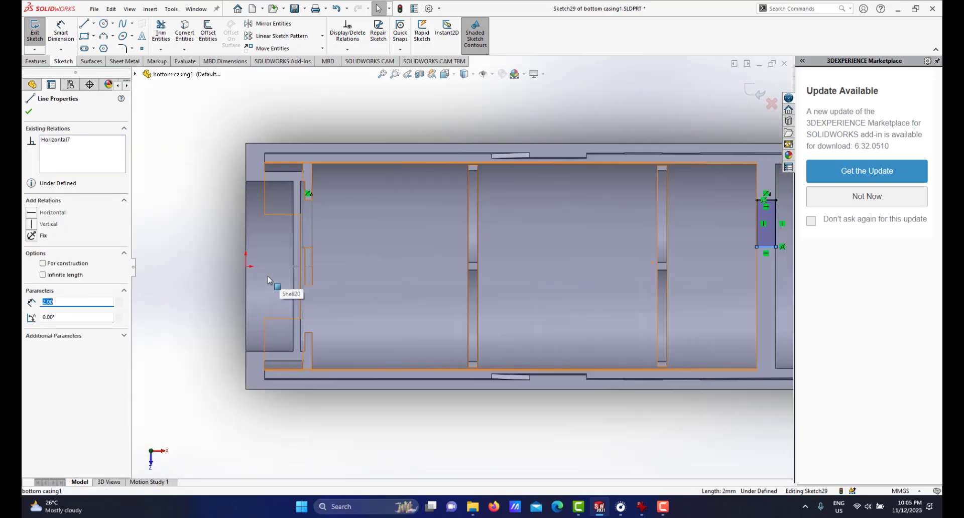
scroll(307, 256, down, 3)
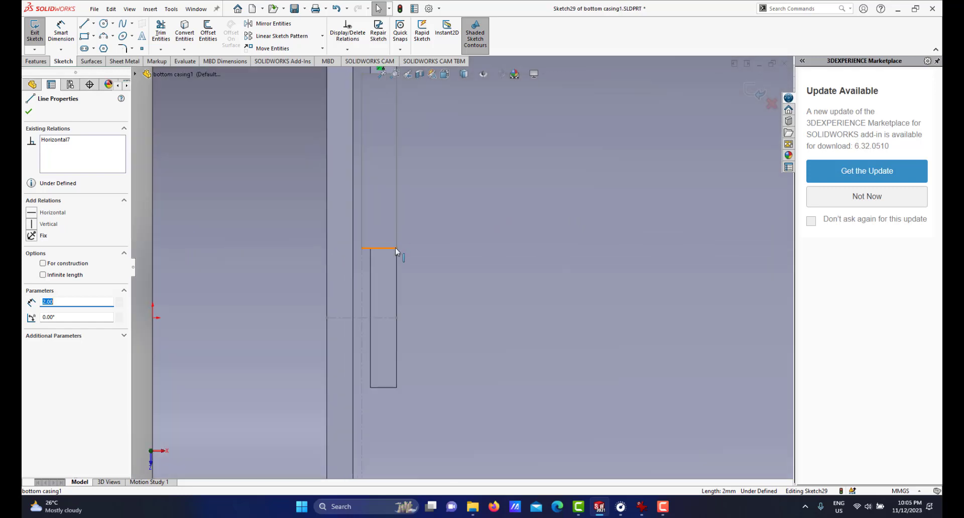
ctrl+click(390, 251)
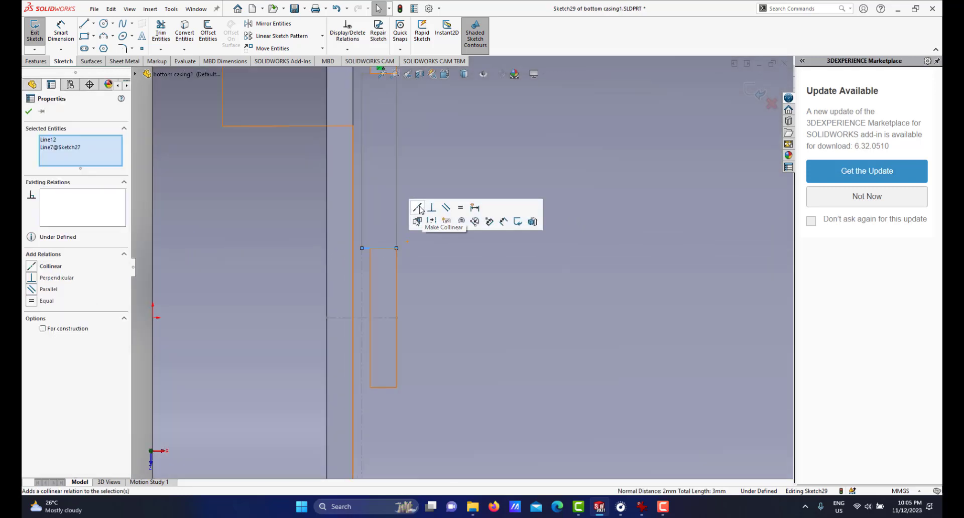
scroll(534, 247, up, 6)
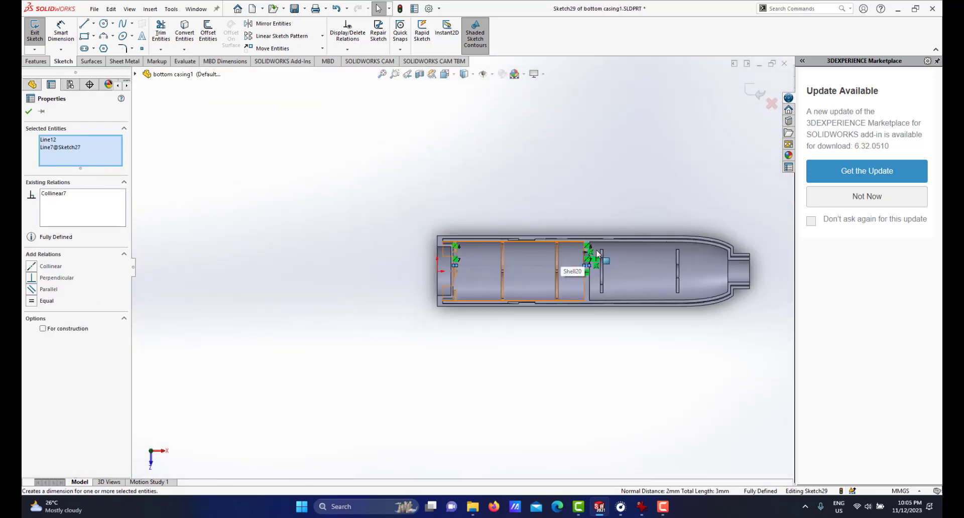
scroll(567, 291, down, 3)
key(ctrl+7)
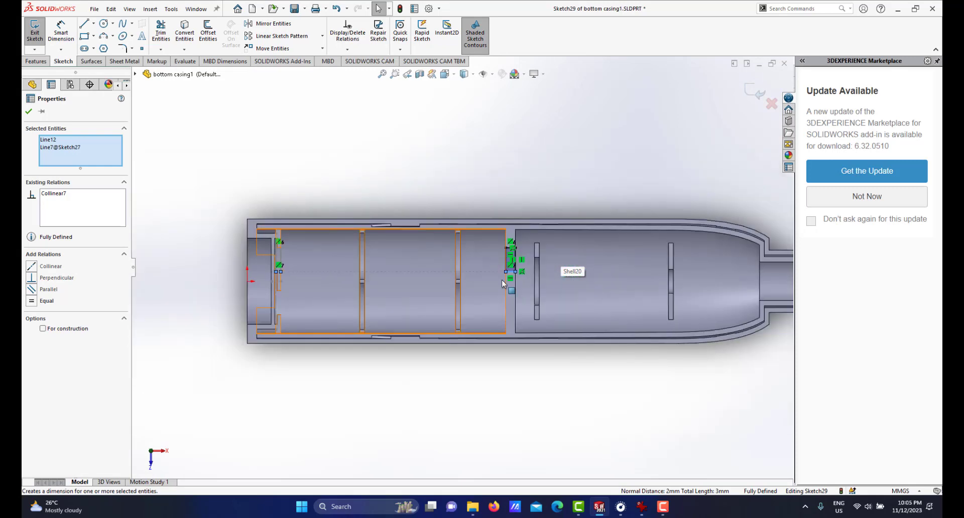
click(29, 112)
Extrude-cut Sketch29 Up To Surface, ending at the casing's inner curved wall
click(39, 63)
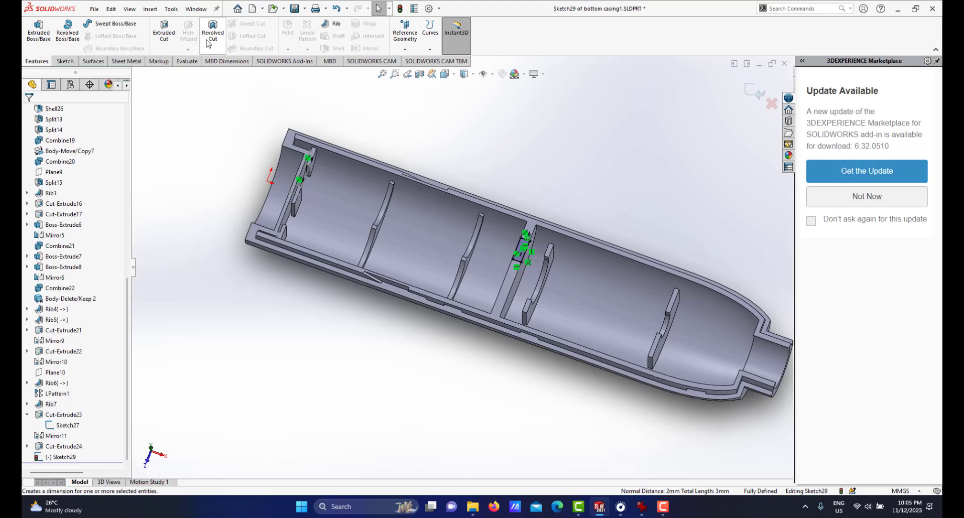
click(164, 34)
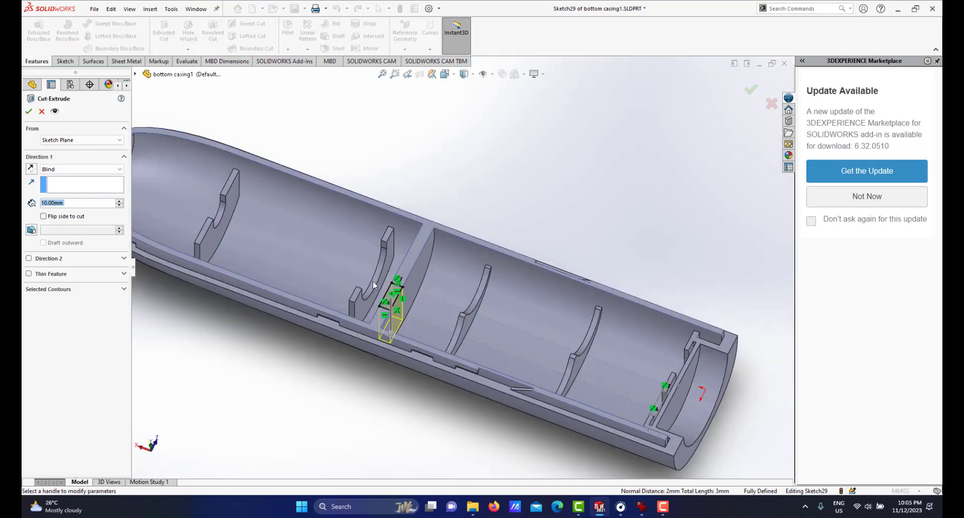
click(79, 169)
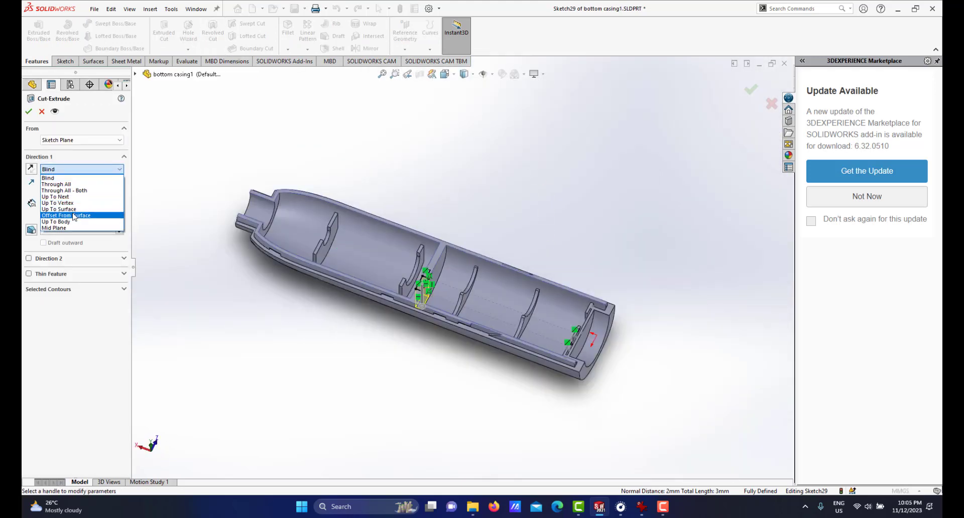
click(75, 215)
scroll(413, 295, down, 3)
scroll(506, 291, down, 2)
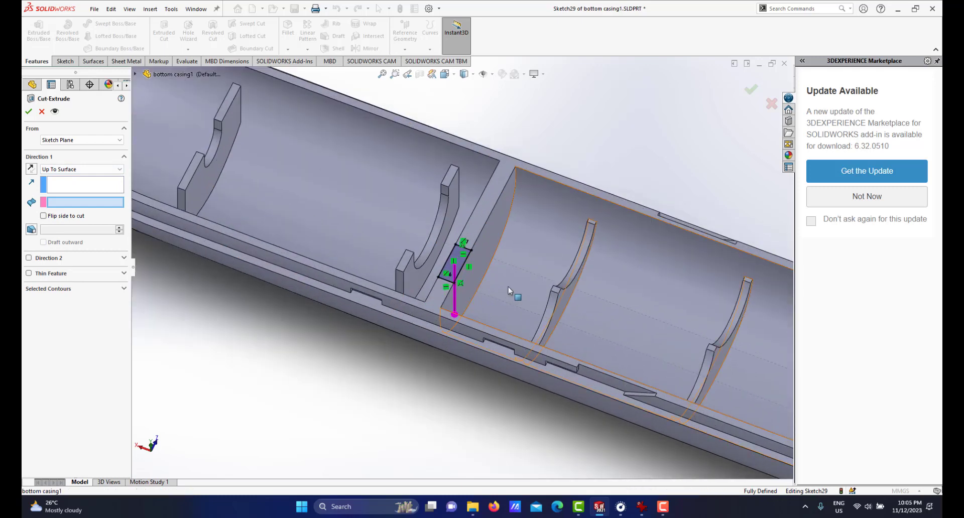
click(508, 287)
click(29, 111)
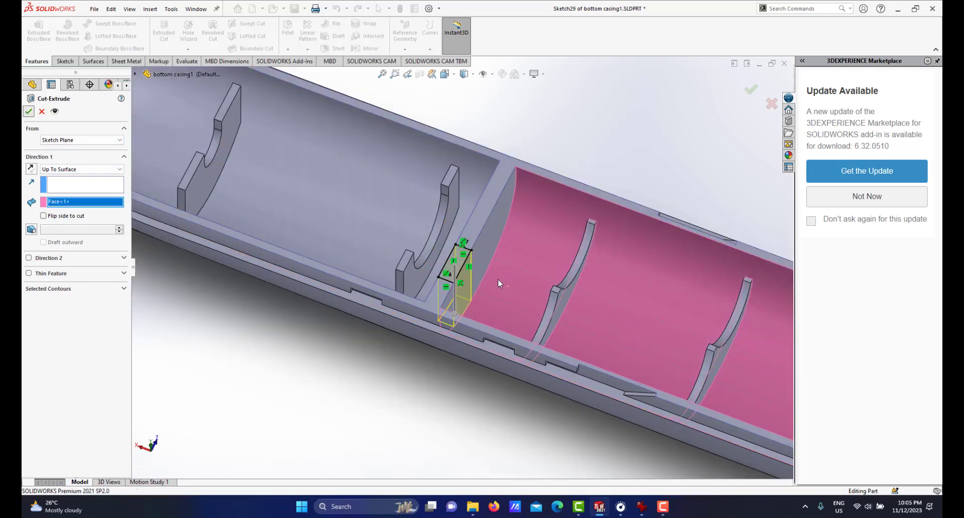
key(f)
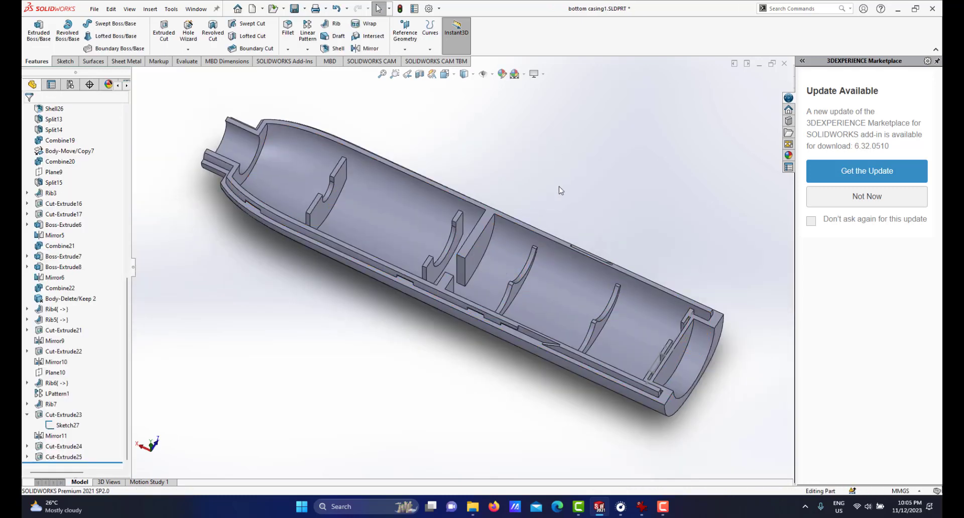
Mirror Cut-Extrude25 across the Front Plane
click(370, 48)
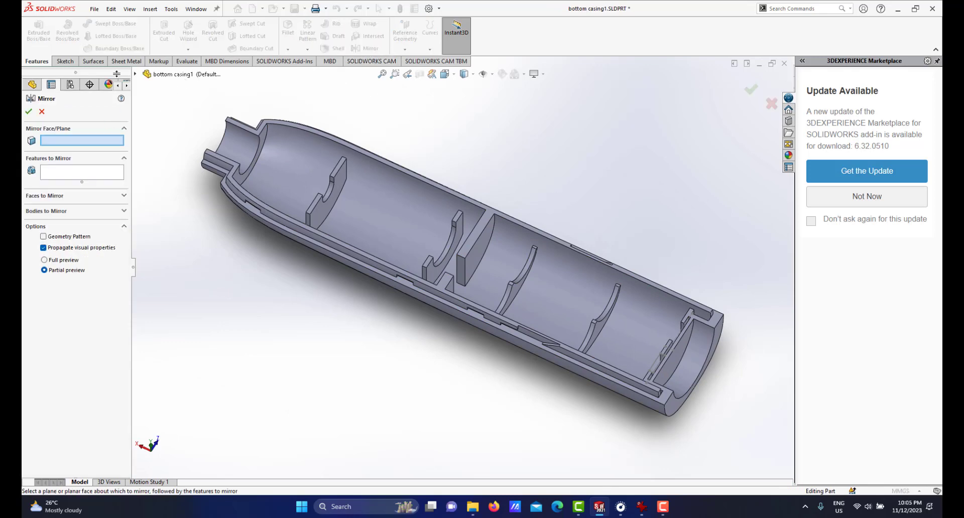
click(136, 74)
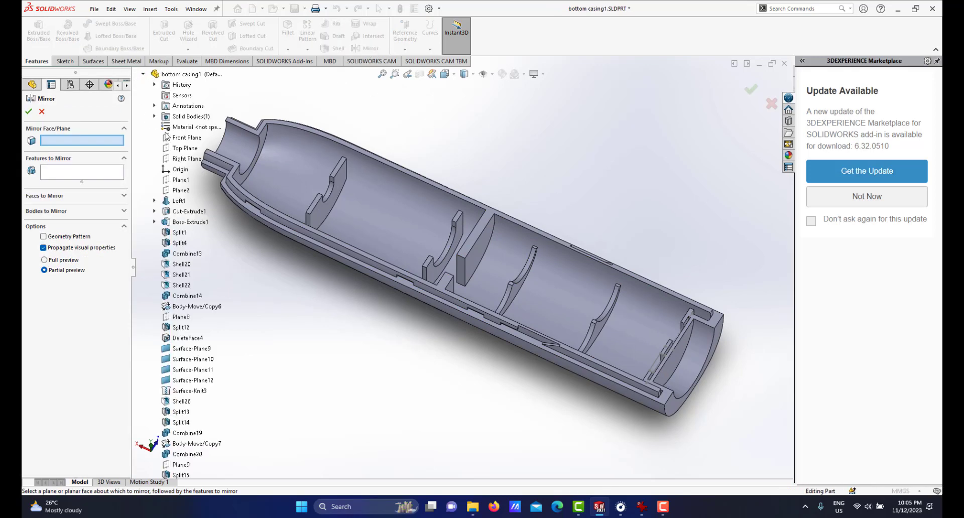
click(172, 138)
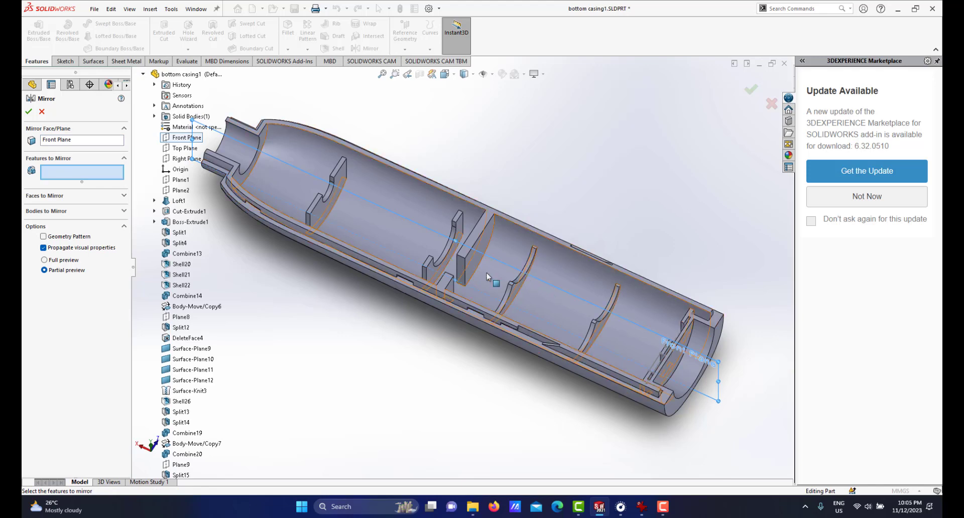
scroll(442, 252, down, 4)
click(437, 266)
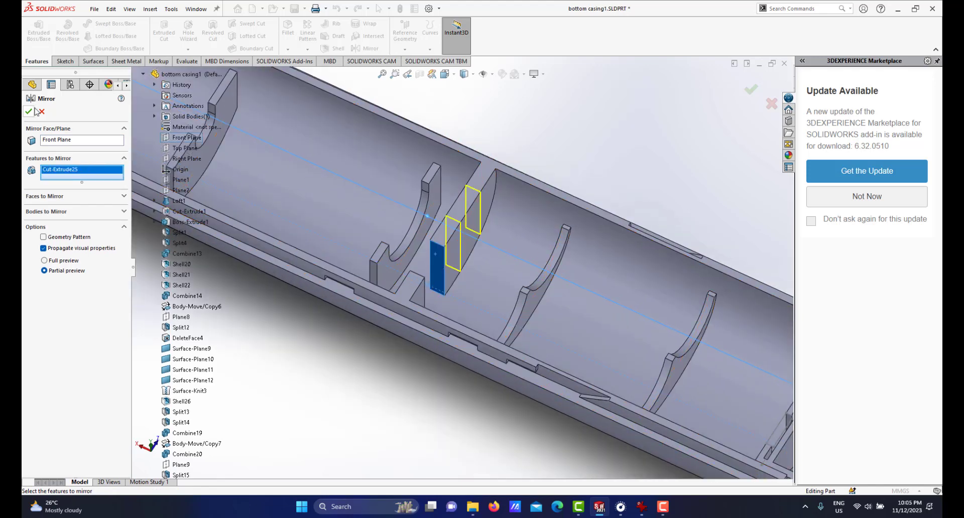
key(Return)
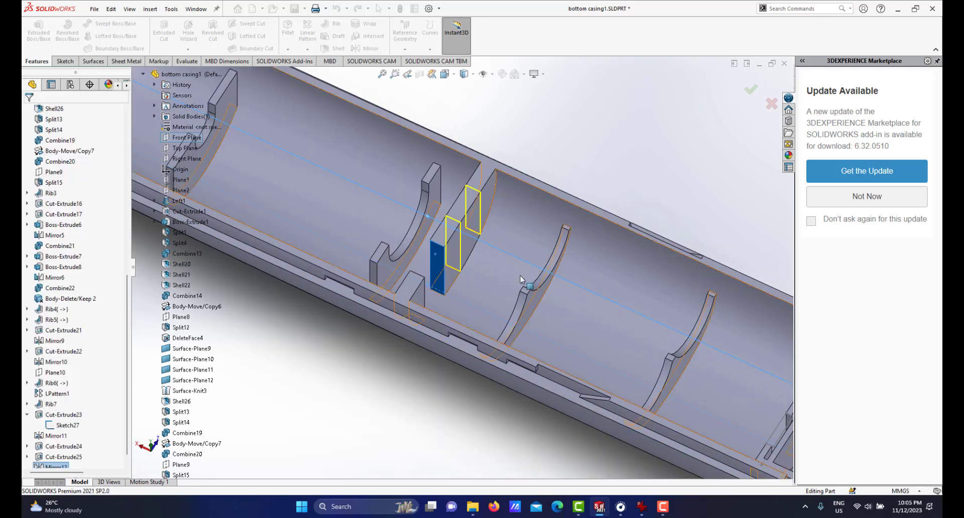
scroll(480, 292, up, 8)
scroll(479, 290, down, 2)
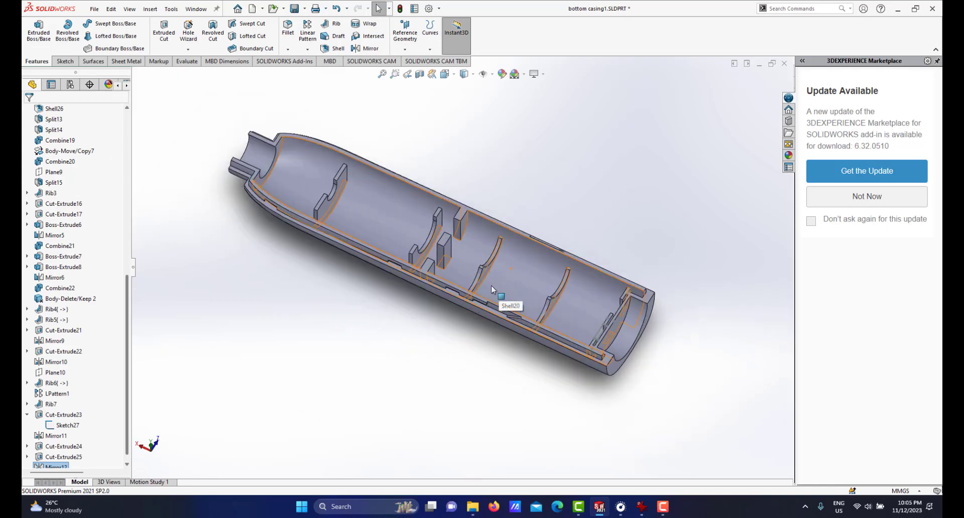
Compare the model against the photo of the real casing in IrfanView
click(642, 508)
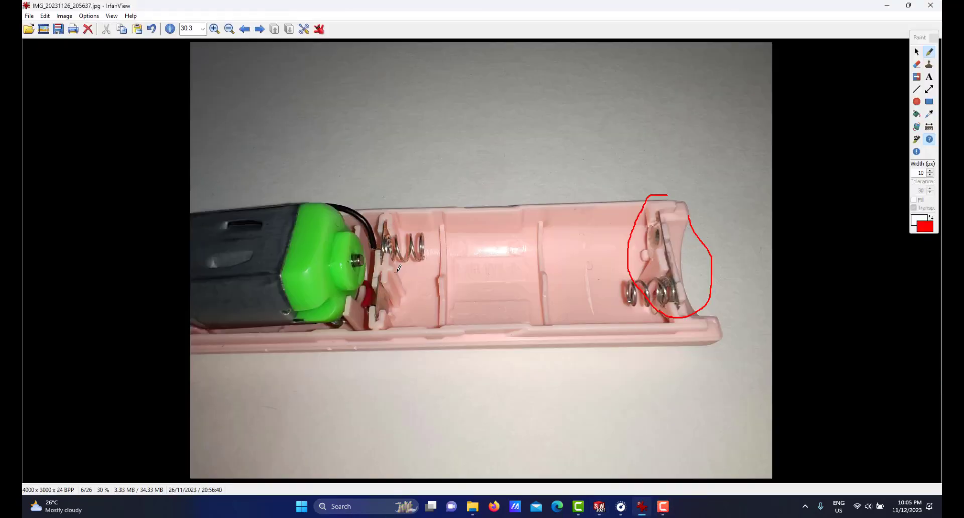
click(642, 506)
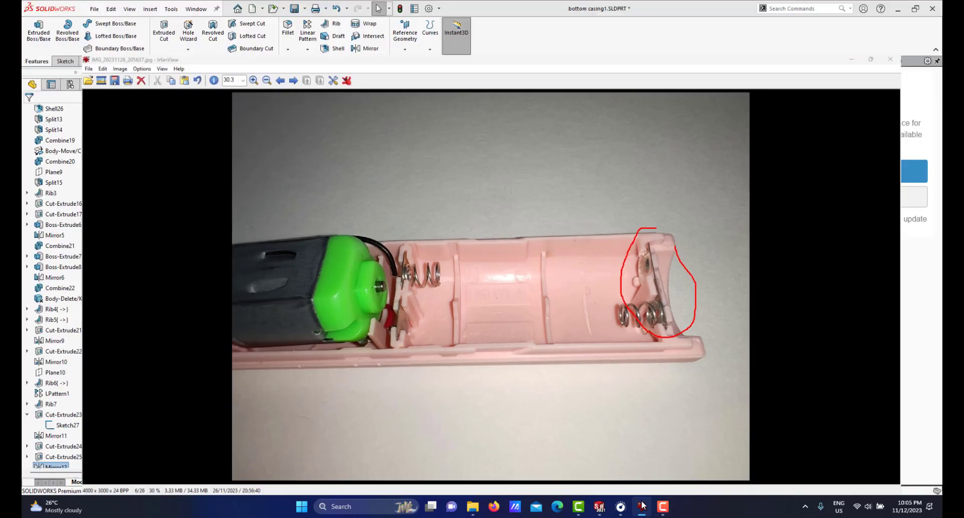
scroll(451, 235, down, 3)
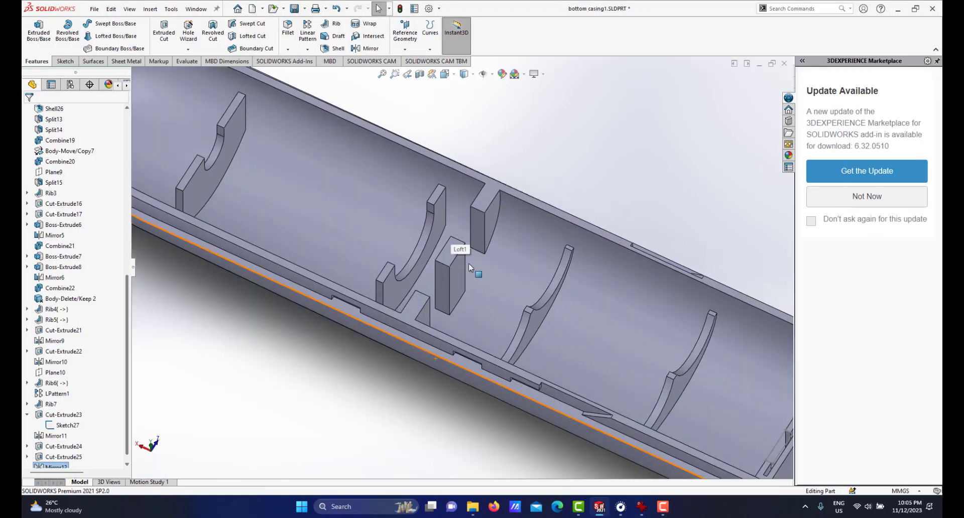
Start a new sketch, Sketch30, on the divider block's top face
click(450, 255)
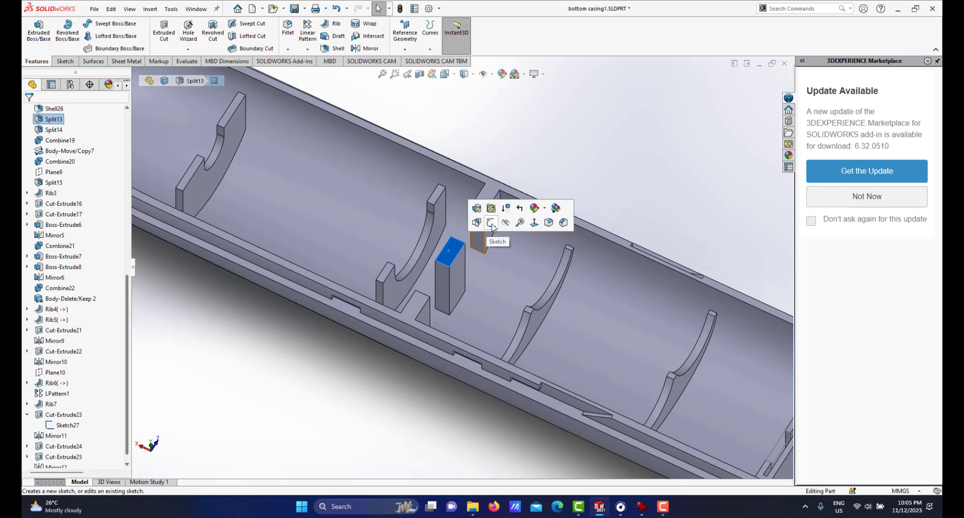
click(491, 224)
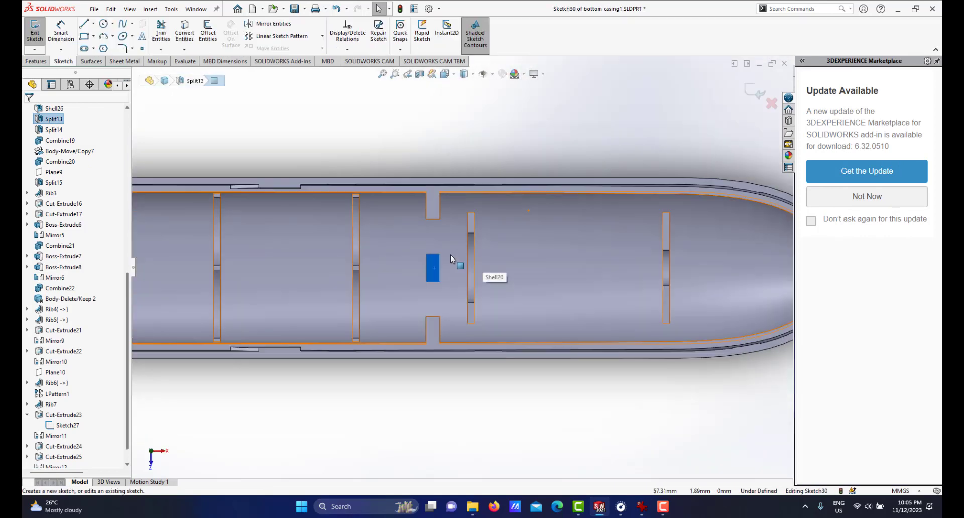
scroll(450, 255, up, 3)
scroll(452, 248, down, 3)
scroll(404, 271, up, 3)
scroll(422, 269, down, 3)
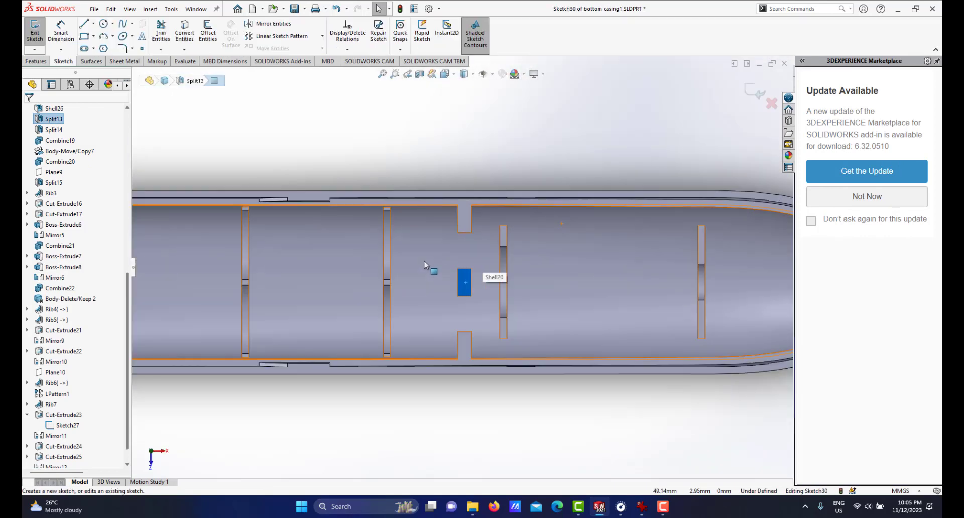
click(408, 131)
scroll(469, 280, up, 3)
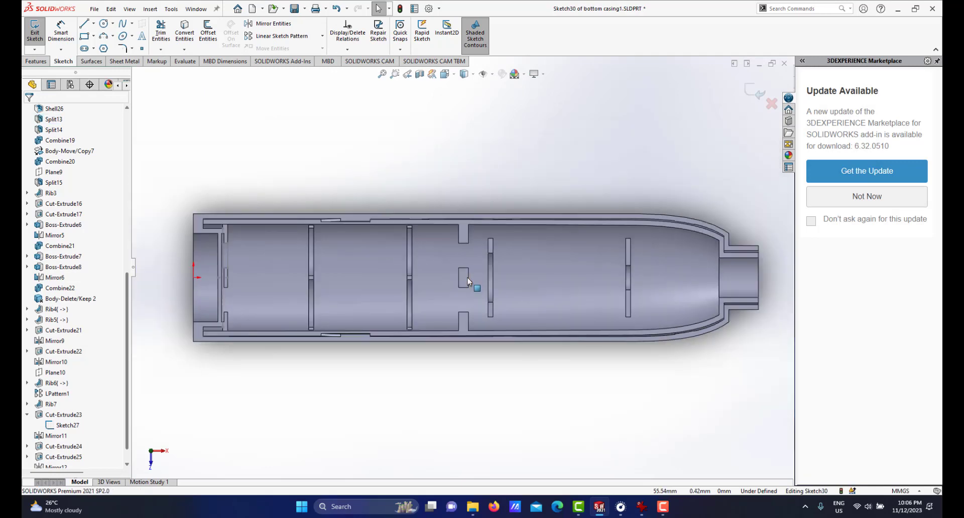
scroll(470, 280, down, 3)
Draw a vertical centerline across the divider from the upper slot to the lower slot
click(95, 24)
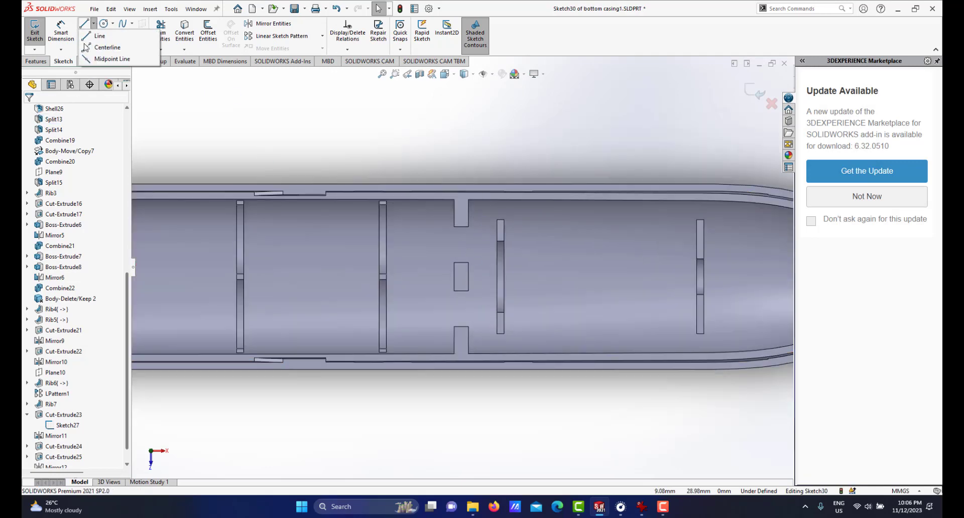
click(88, 48)
scroll(422, 283, up, 3)
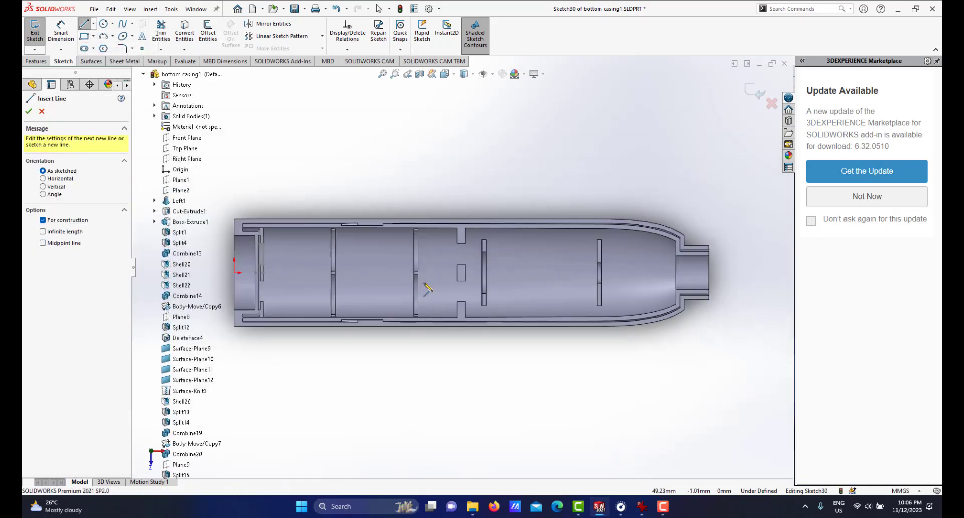
scroll(435, 276, down, 5)
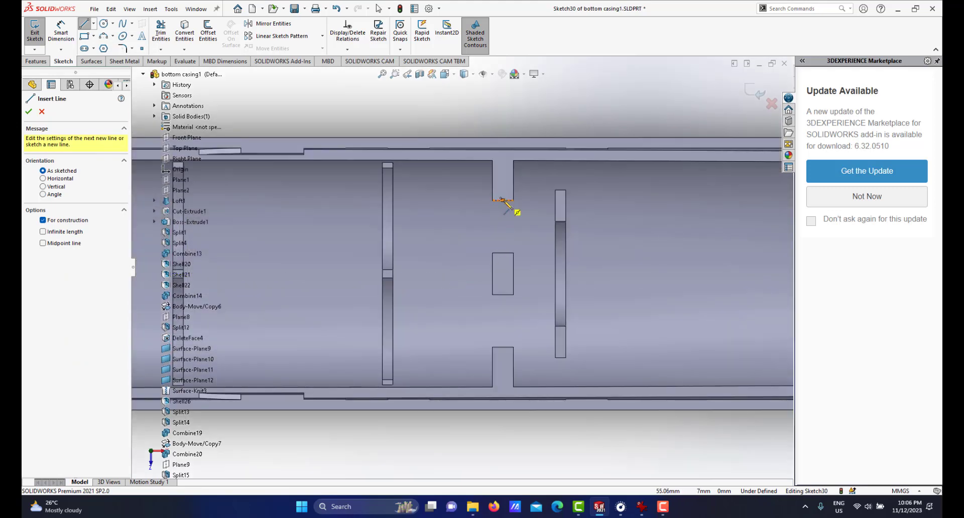
click(503, 200)
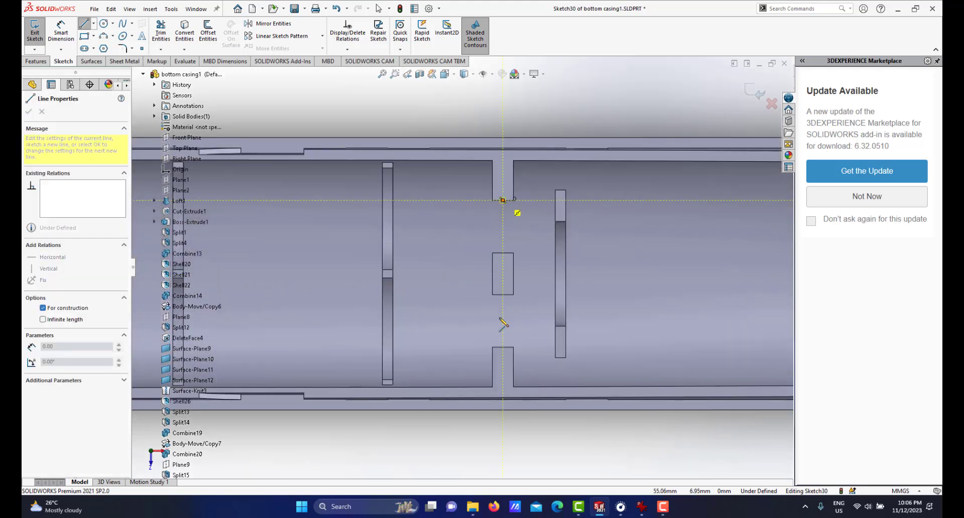
click(503, 347)
right_click(523, 310)
click(540, 320)
scroll(509, 313, up, 3)
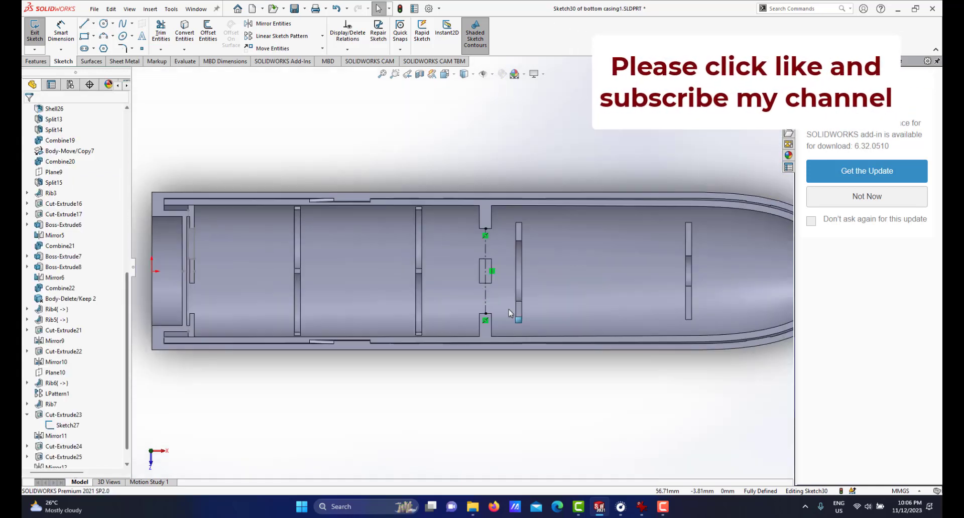
scroll(463, 274, up, 2)
scroll(457, 267, down, 2)
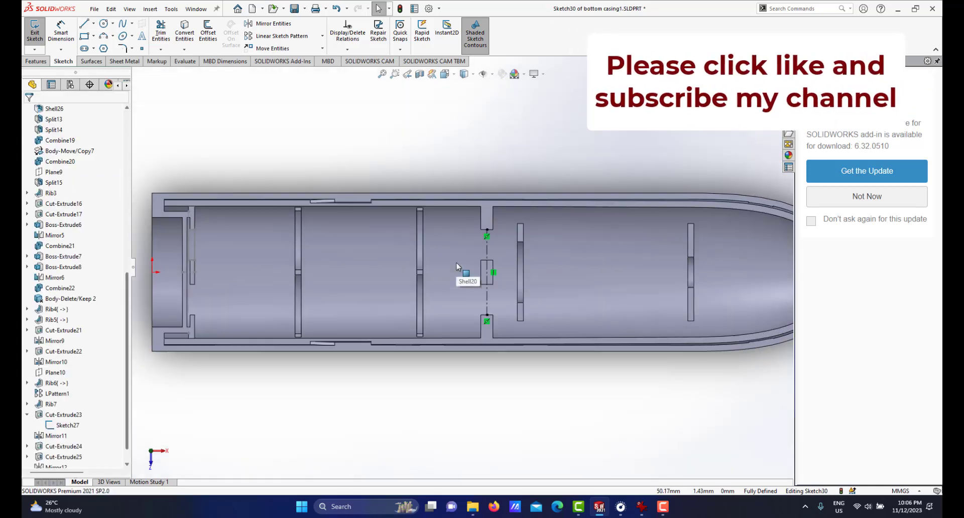
scroll(460, 271, down, 1)
scroll(462, 274, up, 2)
scroll(462, 274, down, 2)
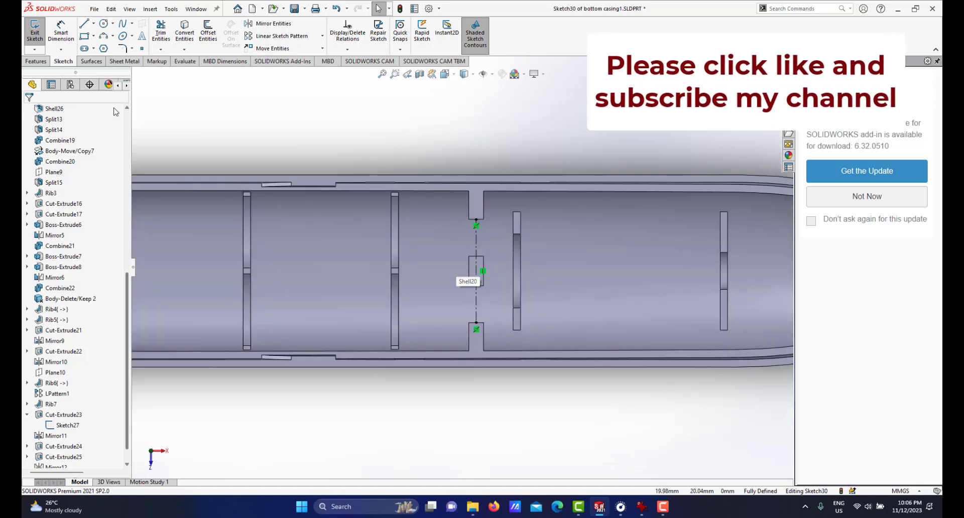
click(93, 36)
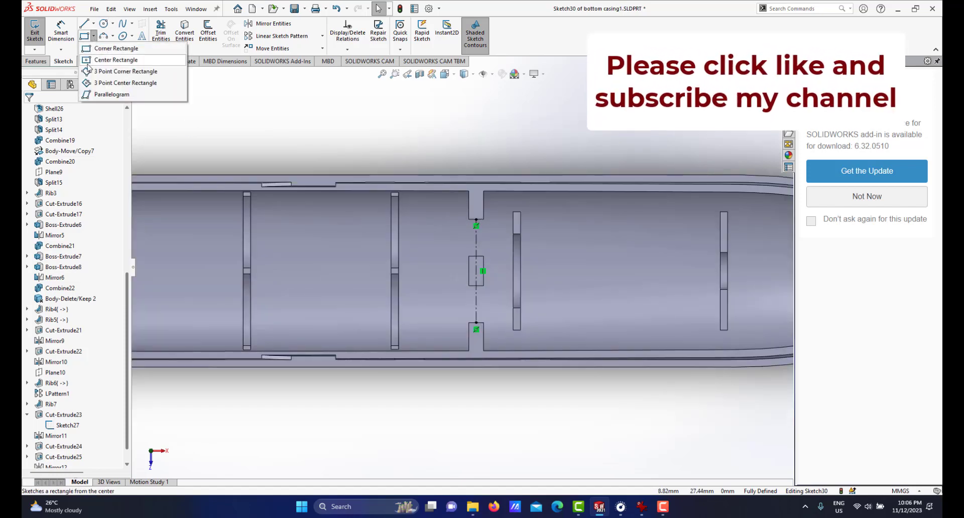
Draw a center rectangle straddling the middle divider block
click(88, 61)
scroll(454, 257, up, 2)
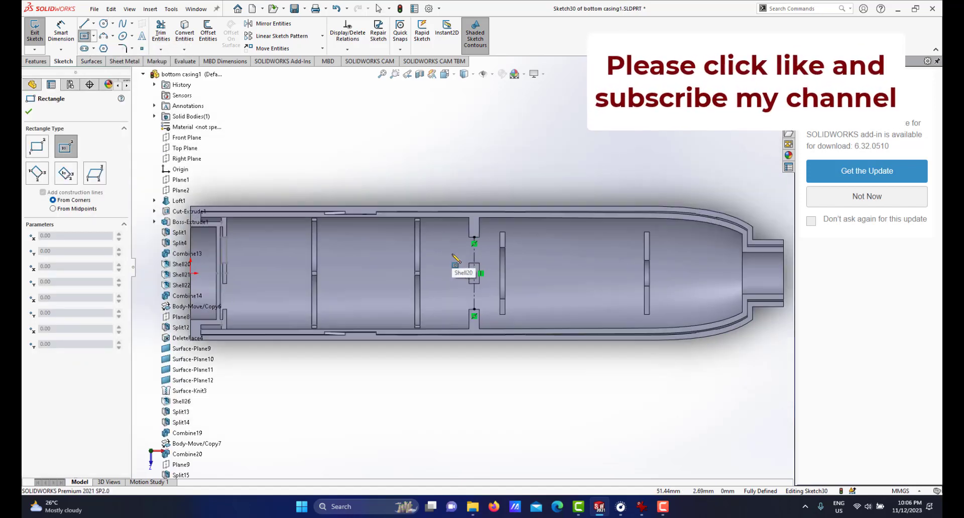
scroll(455, 261, down, 2)
scroll(462, 271, up, 3)
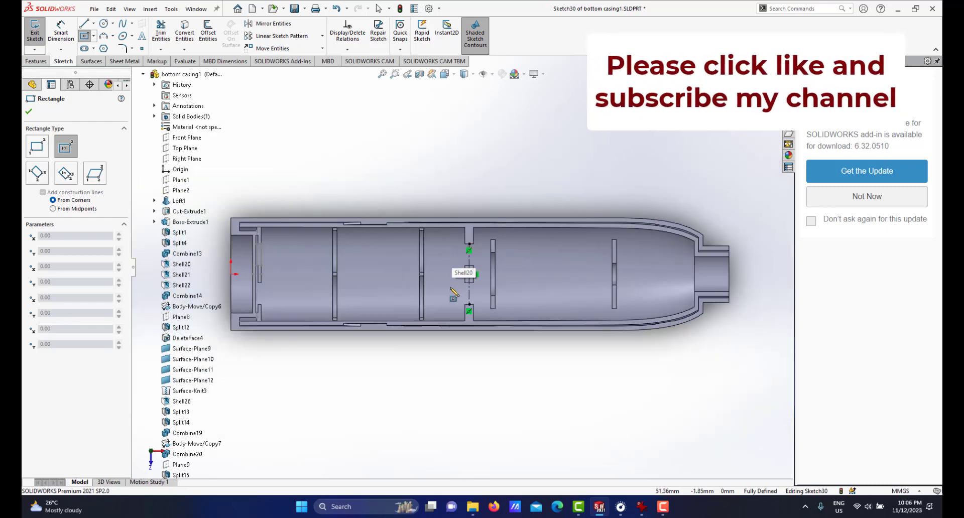
scroll(448, 279, down, 3)
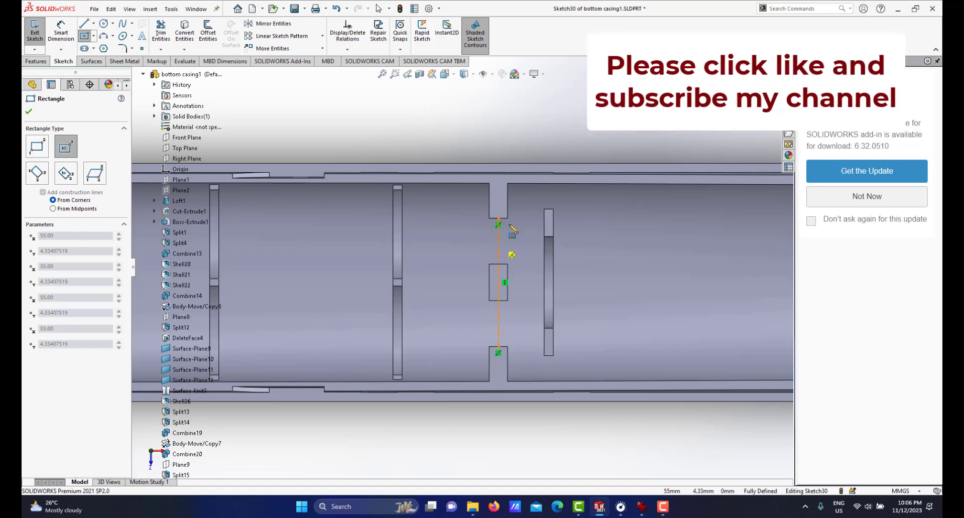
click(498, 243)
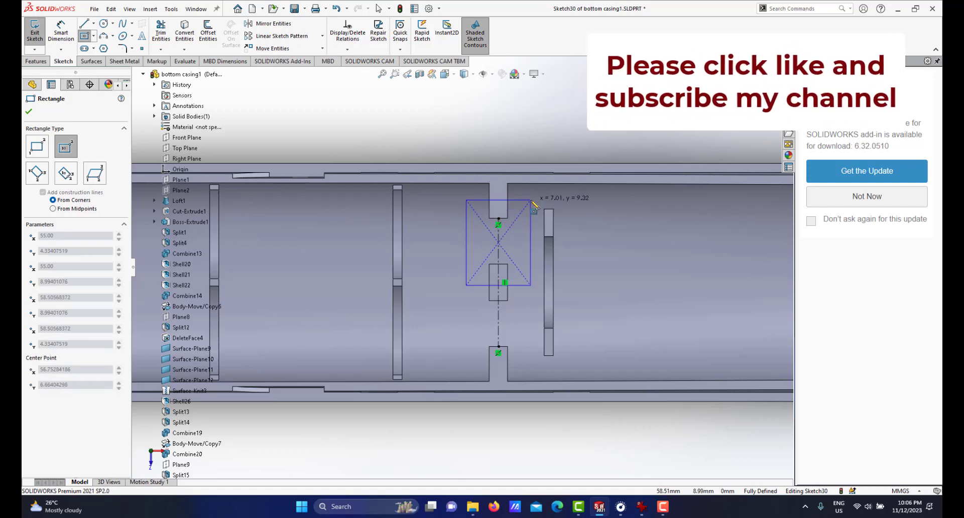
click(534, 204)
scroll(552, 191, up, 2)
right_click(570, 164)
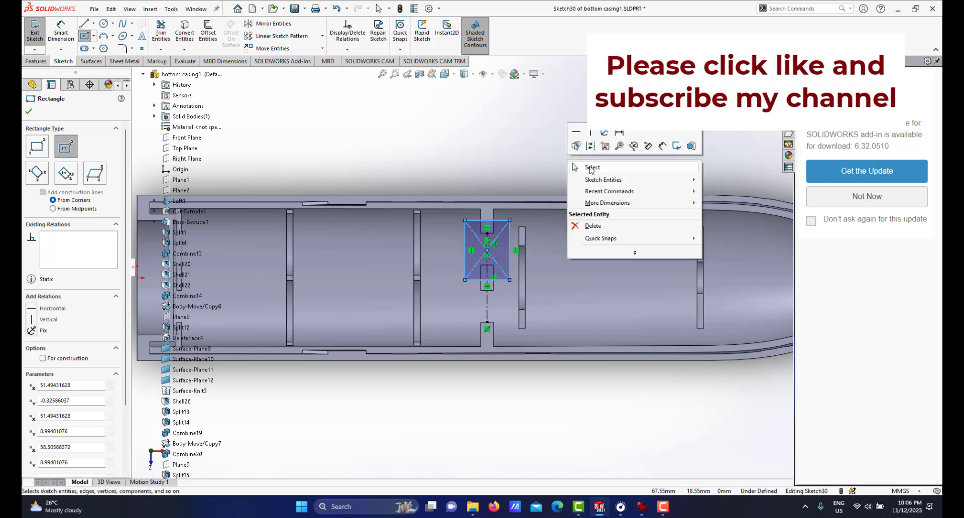
click(592, 168)
scroll(452, 256, down, 2)
scroll(480, 253, up, 2)
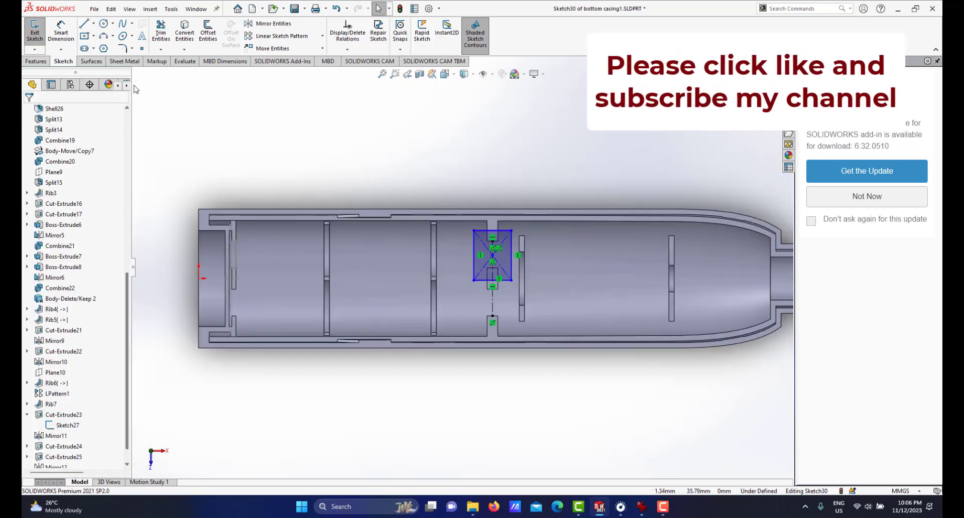
Dimension the rectangle's top edge to a 0.5 mm width
click(55, 34)
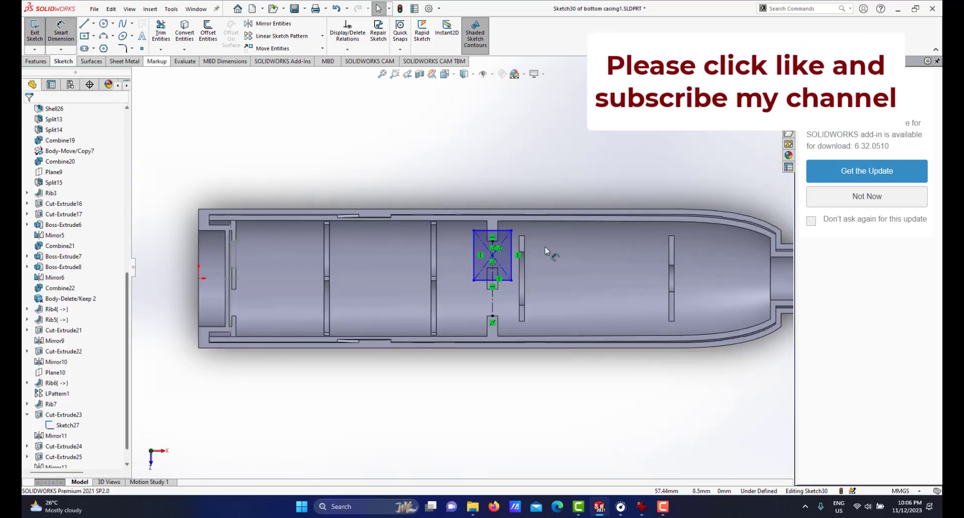
click(507, 232)
click(495, 170)
text(.)
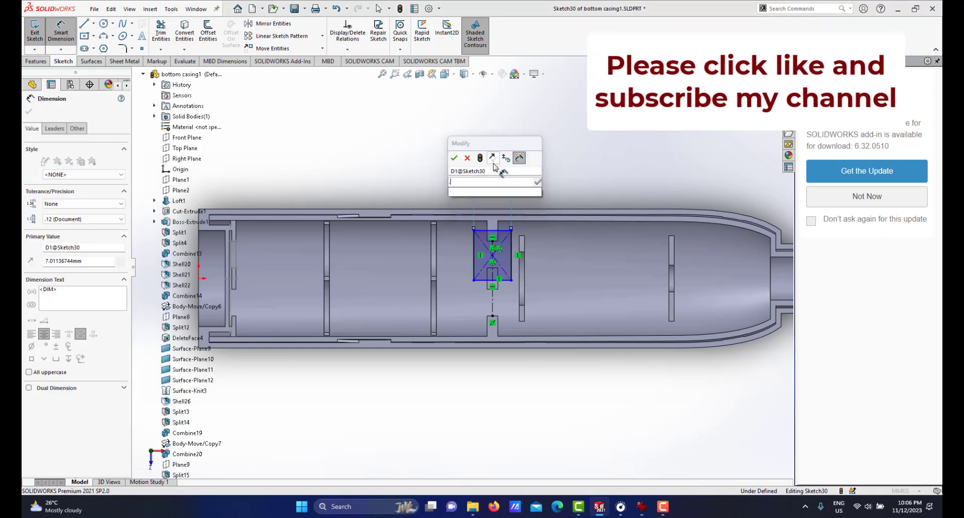
text(5)
key(Return)
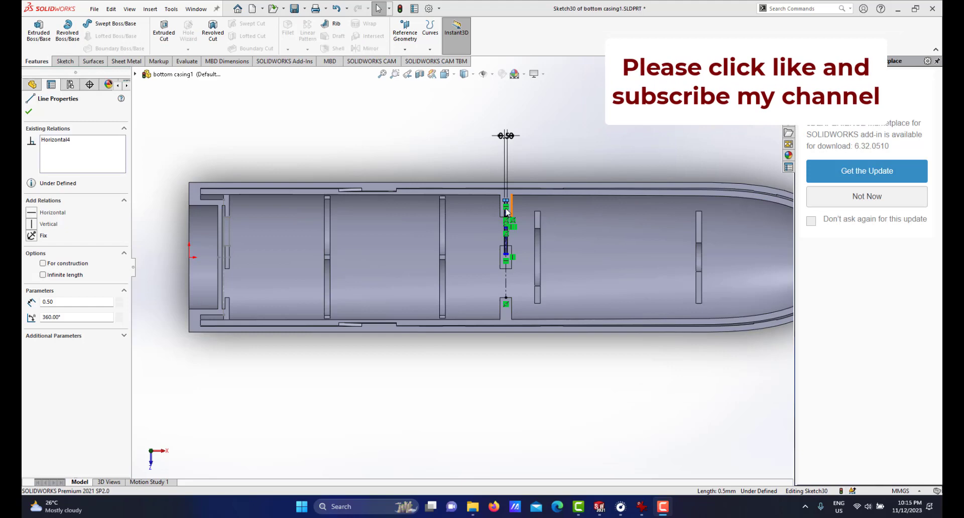
Make the slot rectangle's top short line collinear with the divider block's edge
scroll(502, 231, down, 4)
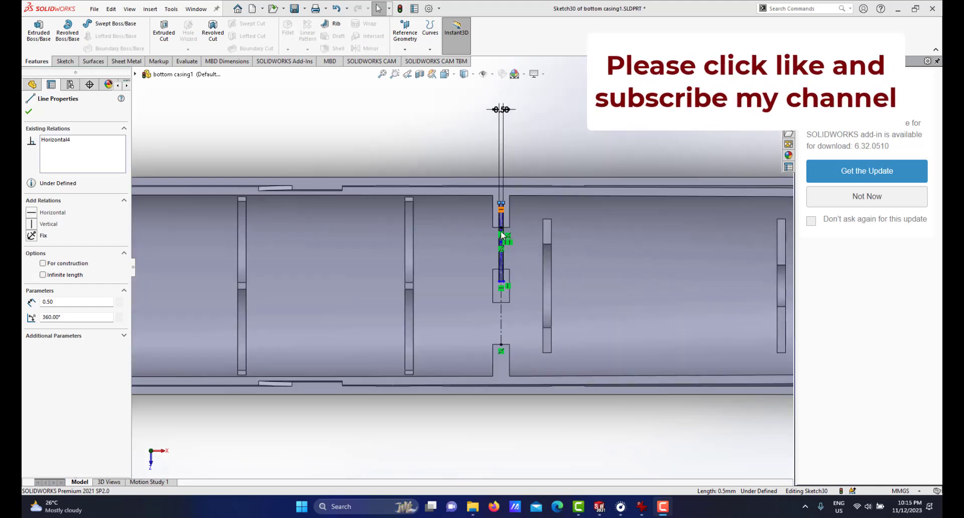
scroll(480, 236, down, 3)
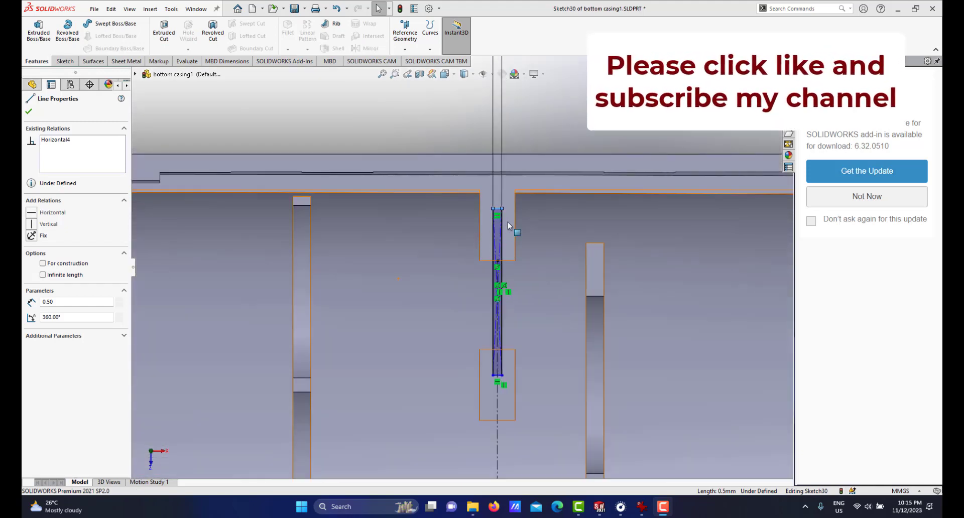
scroll(508, 222, up, 4)
scroll(457, 240, down, 2)
key(Escape)
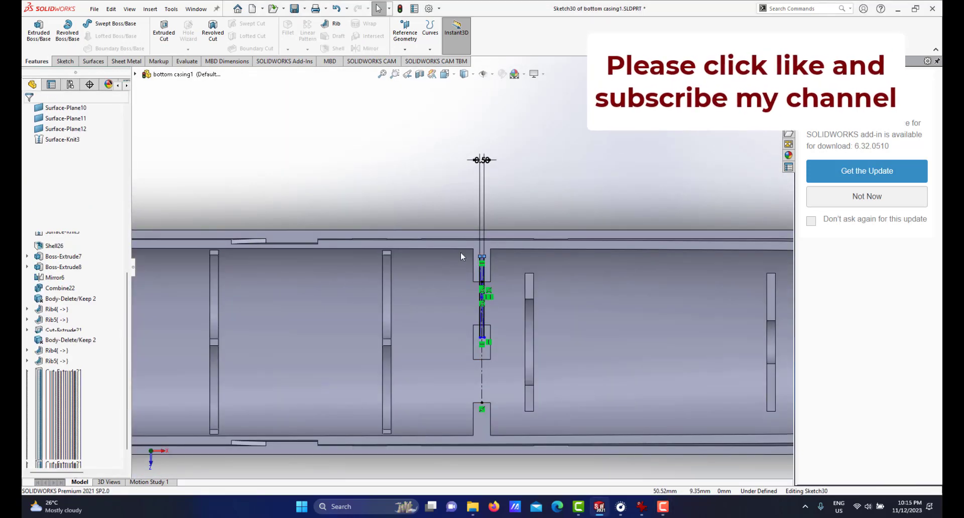
scroll(481, 255, down, 5)
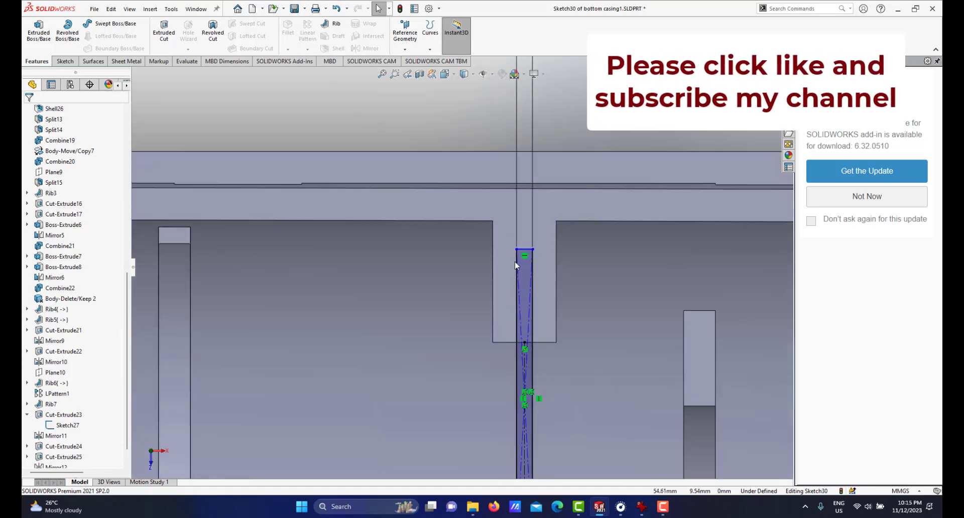
click(530, 248)
scroll(452, 279, up, 5)
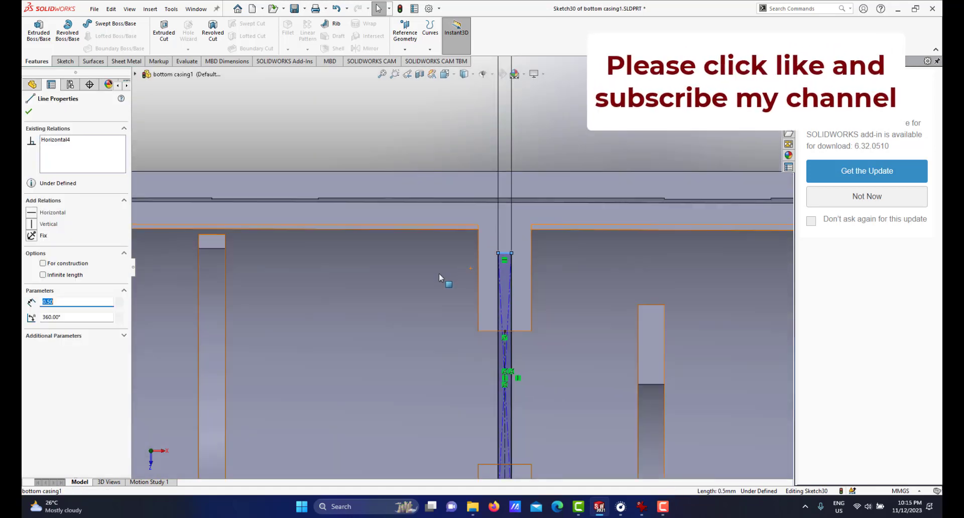
scroll(338, 319, up, 3)
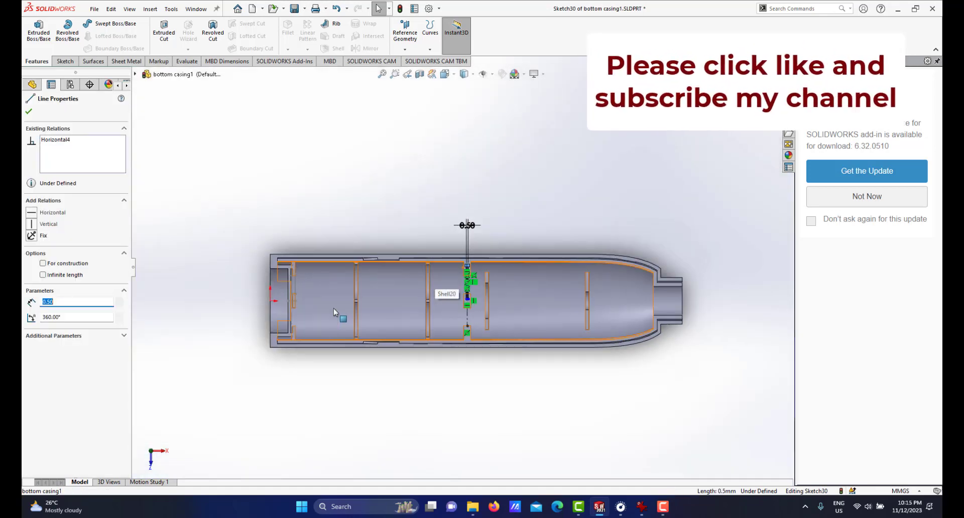
scroll(308, 280, down, 5)
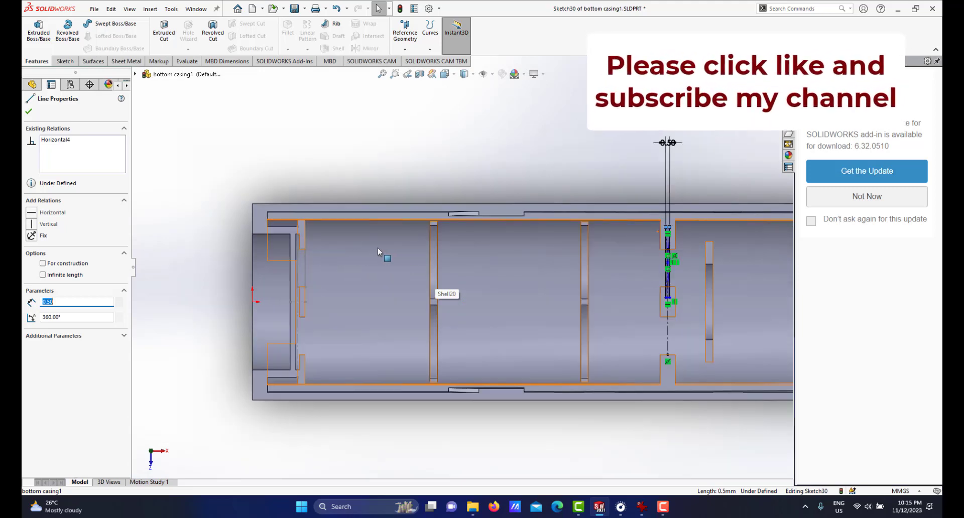
scroll(302, 251, down, 5)
scroll(333, 244, down, 3)
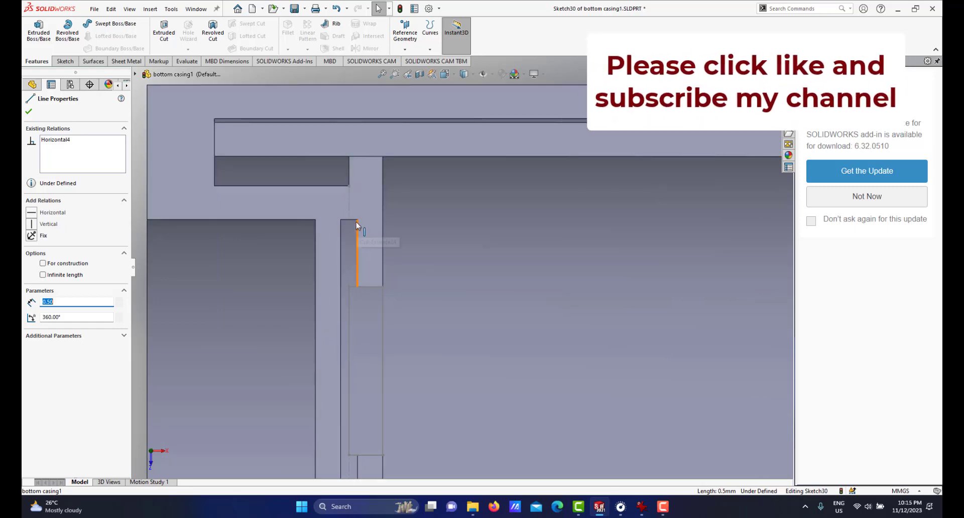
ctrl+click(357, 224)
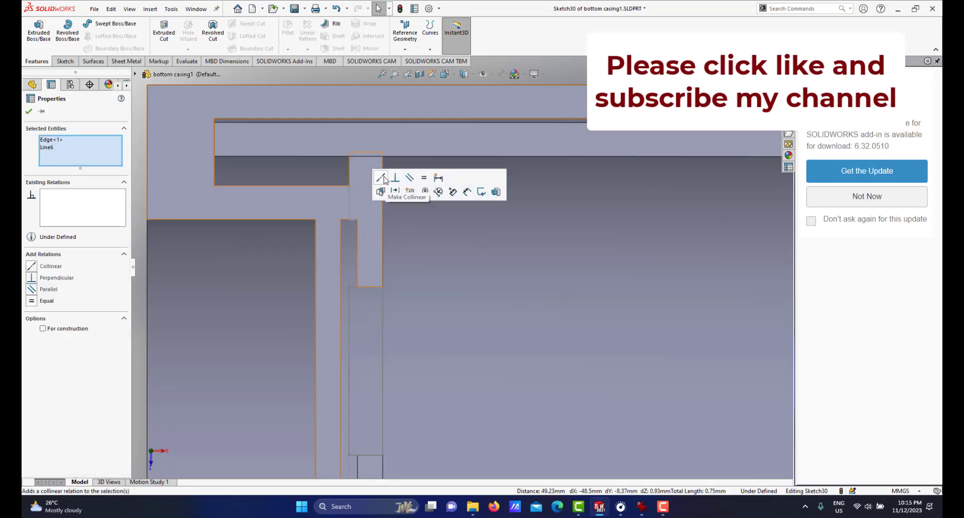
click(381, 177)
Zoom around the slot sketch, now a 0.50mm strip along the divider's centerline
scroll(587, 248, up, 5)
scroll(656, 257, up, 3)
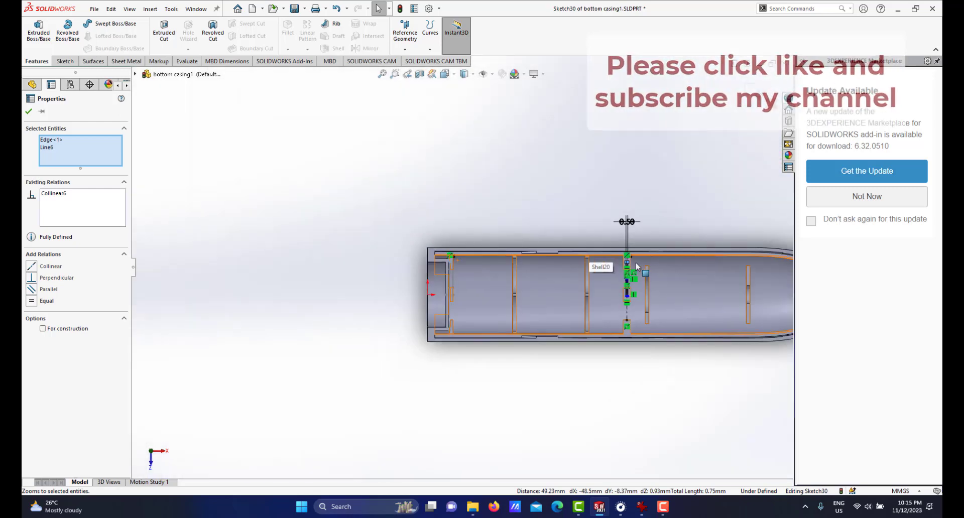
scroll(611, 256, down, 2)
key(Escape)
scroll(538, 315, down, 1)
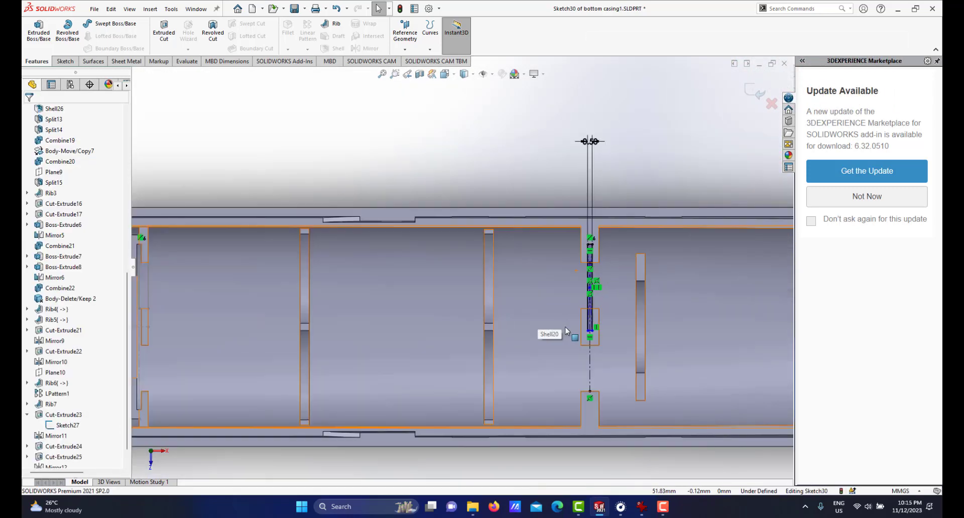
scroll(549, 332, up, 2)
scroll(505, 301, down, 4)
scroll(513, 274, down, 2)
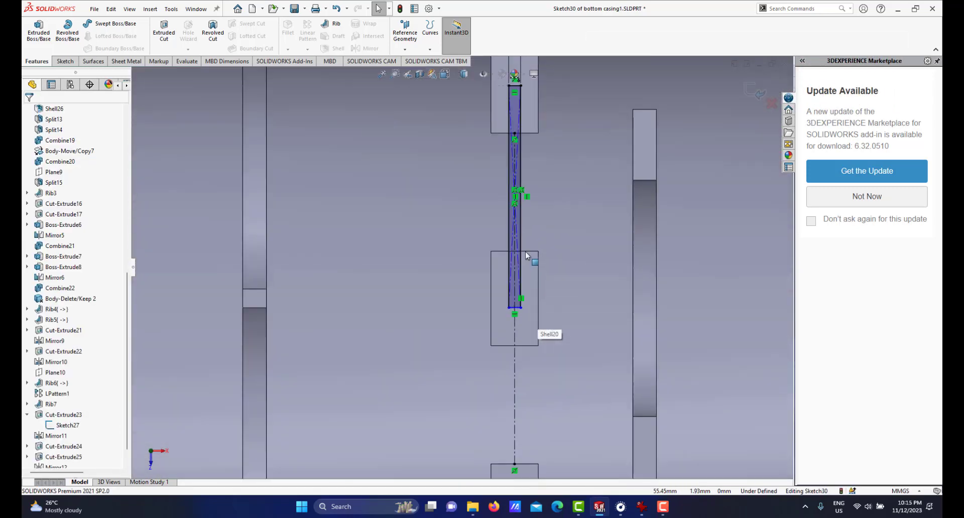
scroll(532, 261, up, 1)
scroll(495, 270, down, 2)
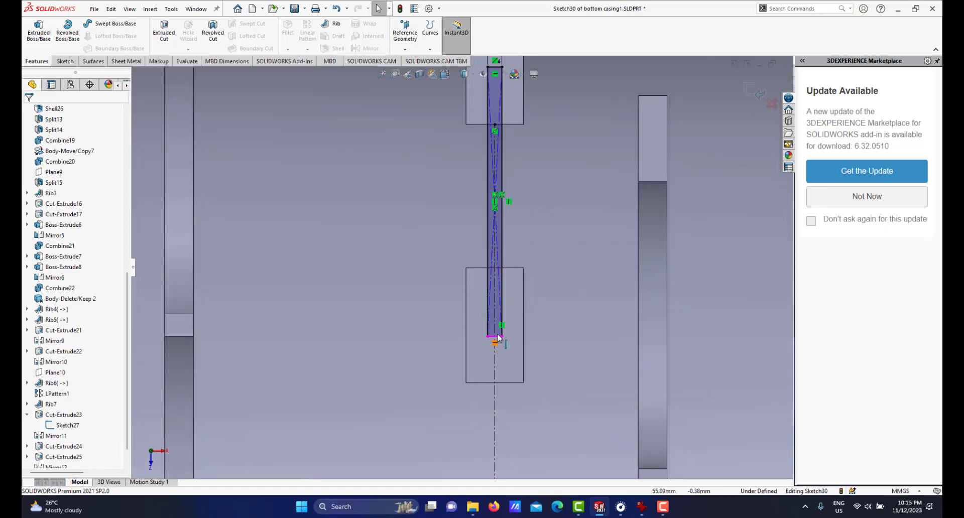
scroll(489, 321, up, 3)
scroll(478, 296, down, 1)
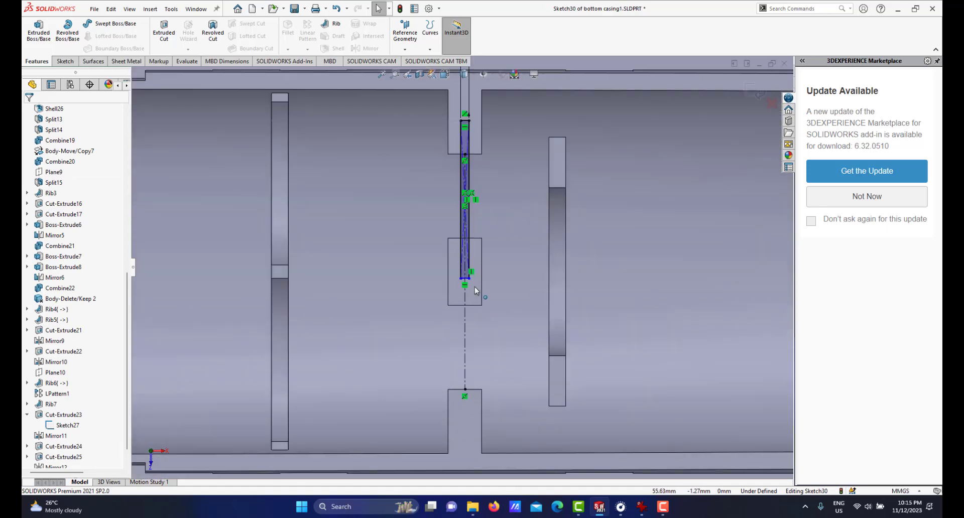
scroll(476, 290, down, 1)
scroll(314, 291, up, 3)
scroll(276, 265, down, 1)
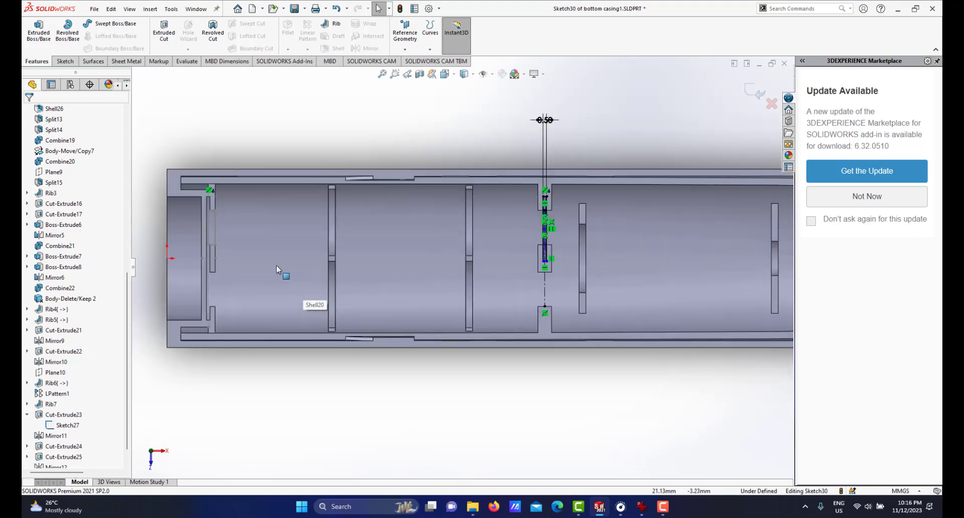
scroll(245, 253, down, 2)
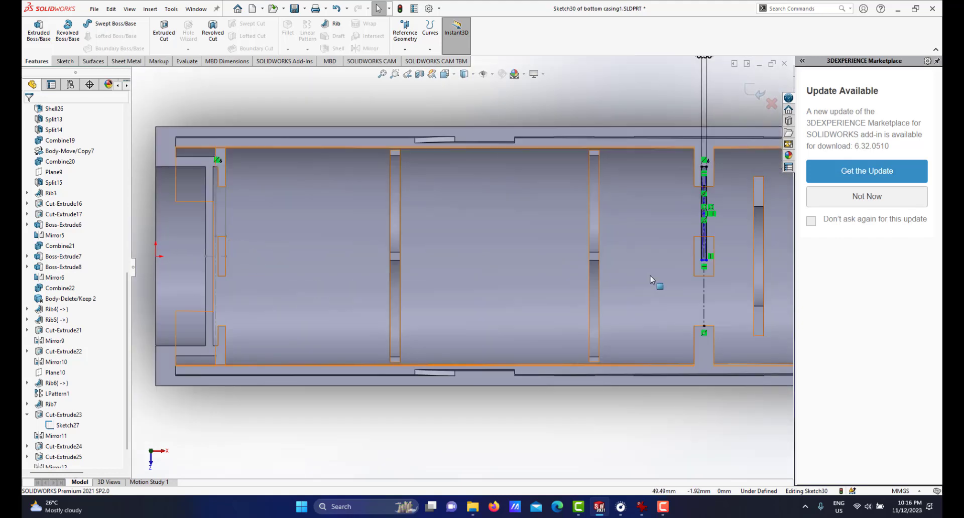
scroll(651, 279, up, 2)
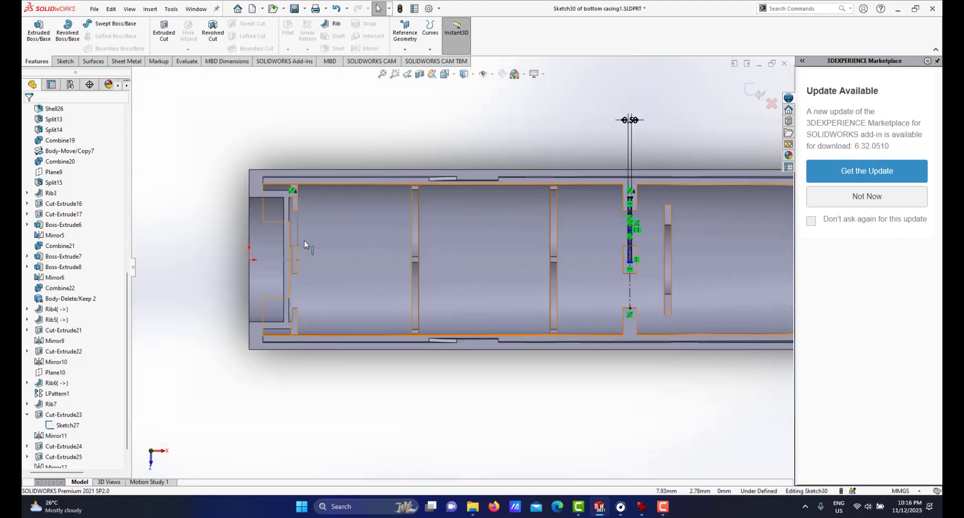
scroll(602, 267, down, 2)
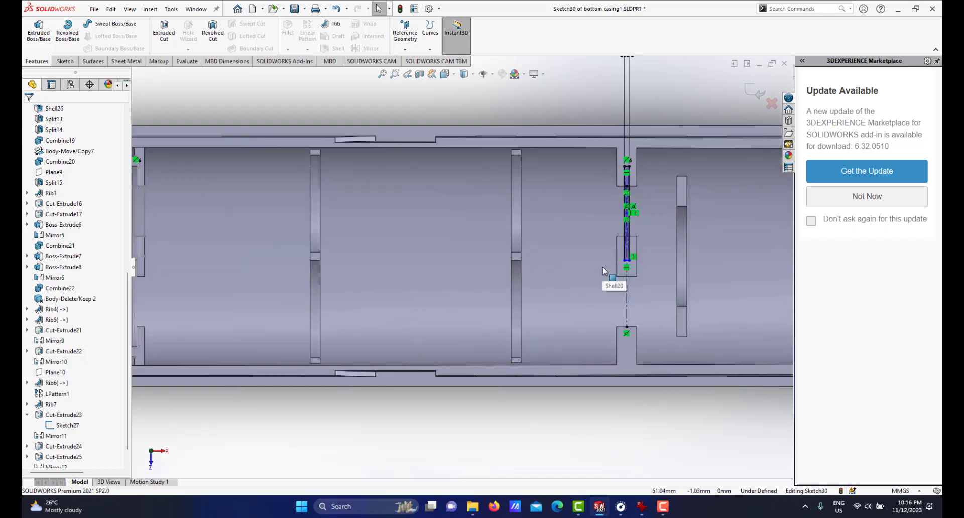
scroll(603, 267, up, 1)
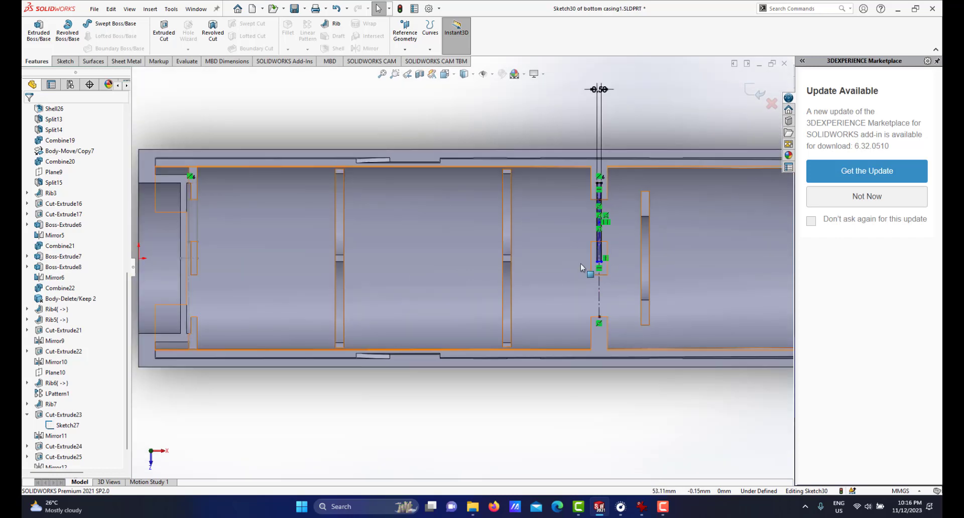
scroll(597, 256, down, 3)
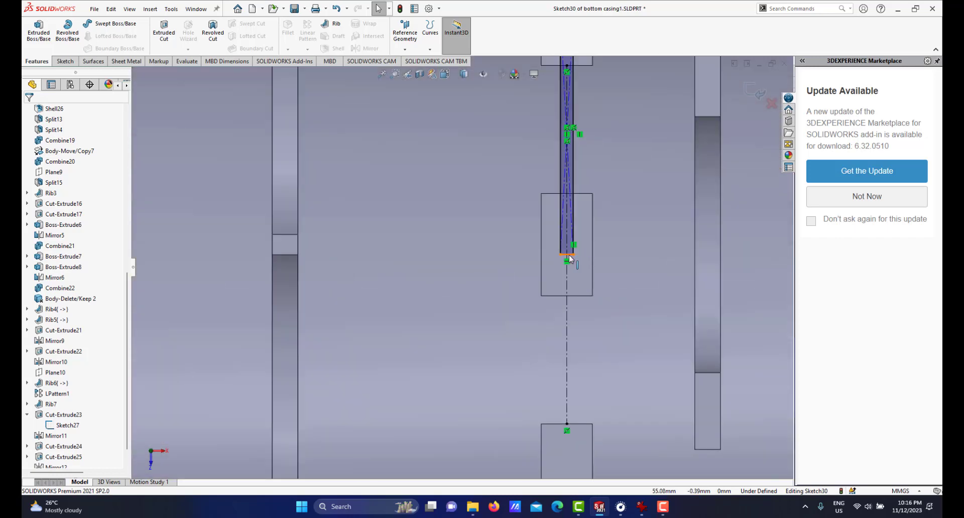
Dimension the distance between the slot's bottom and top lines as 1 mm
click(70, 63)
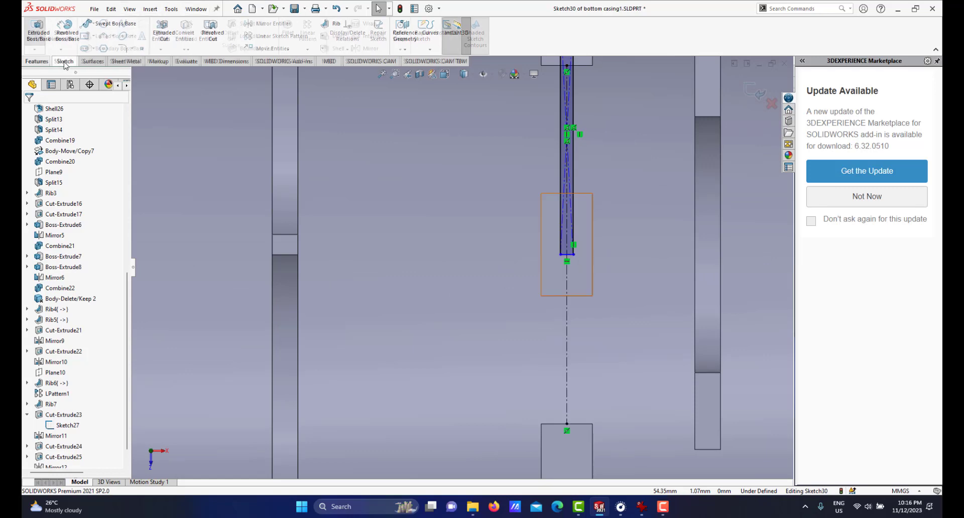
scroll(554, 261, down, 2)
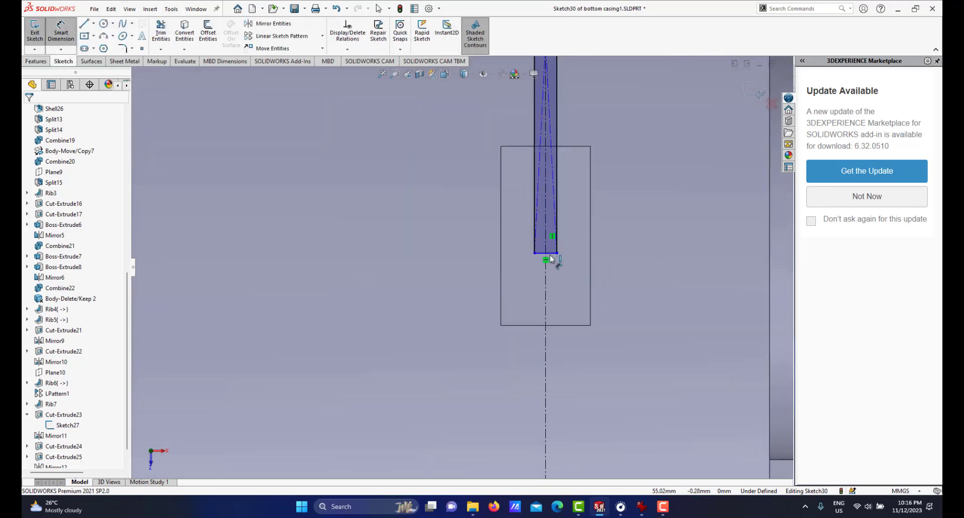
click(551, 254)
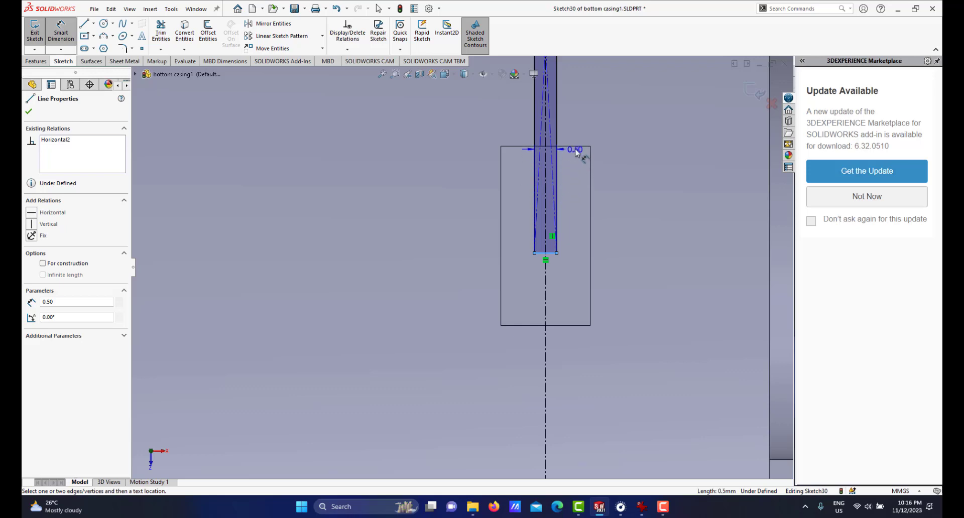
click(578, 147)
click(627, 195)
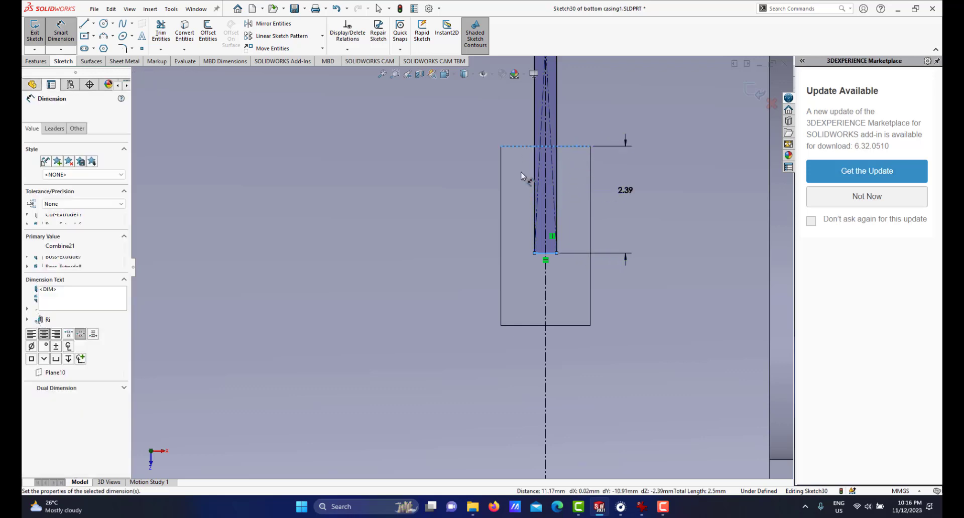
text(1)
key(Return)
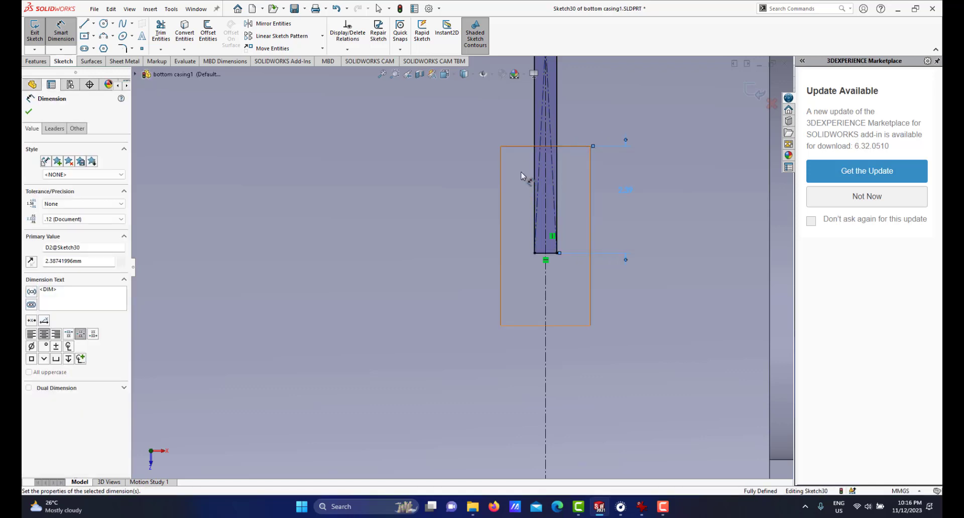
Orbit the casing to inspect the fully defined slot sketch from inside
scroll(503, 181, up, 3)
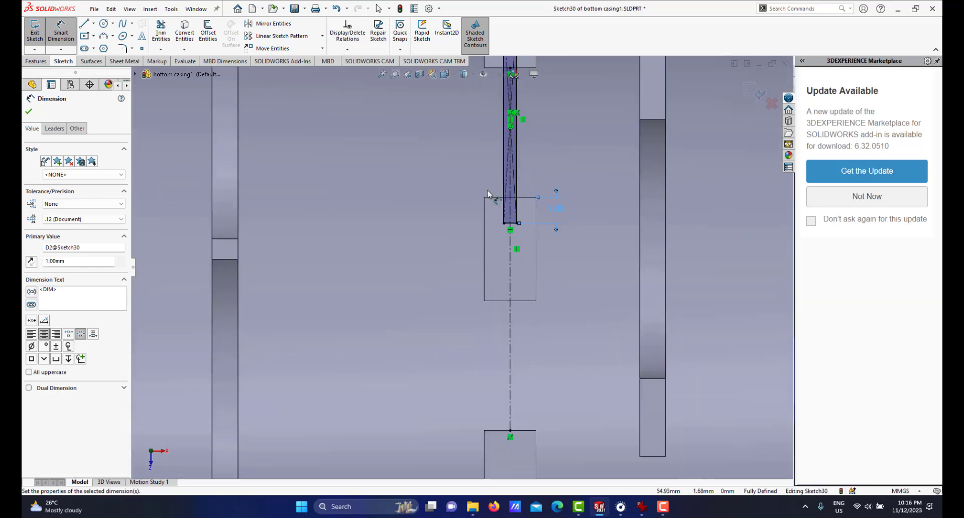
scroll(472, 192, up, 6)
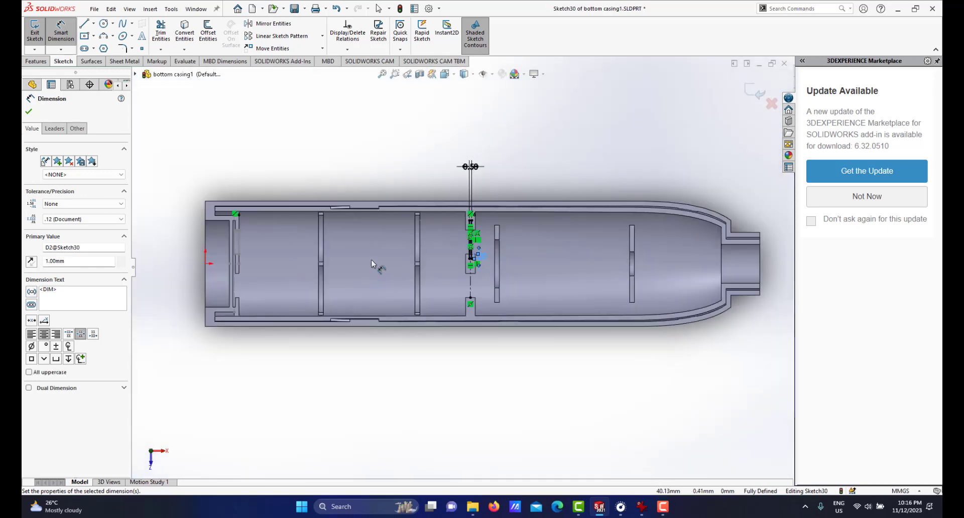
scroll(372, 264, down, 2)
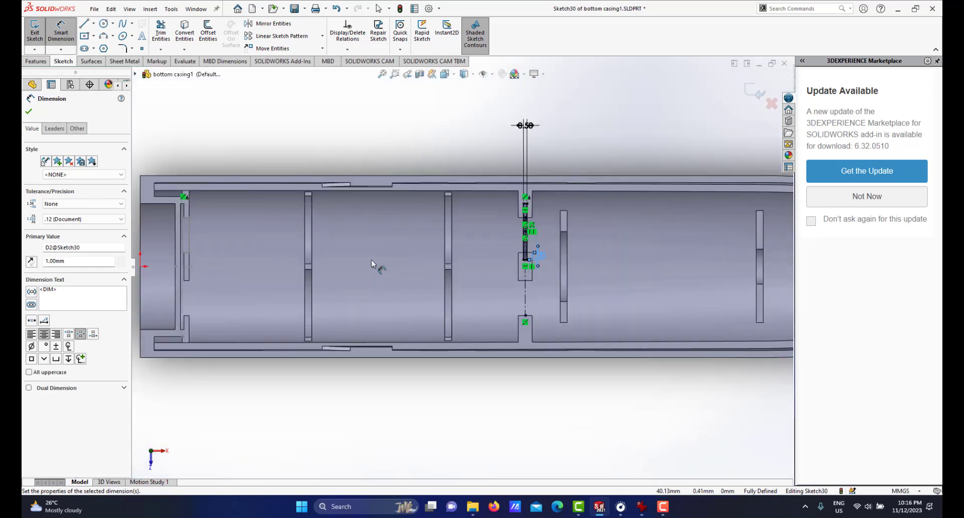
scroll(371, 264, down, 1)
scroll(496, 247, up, 1)
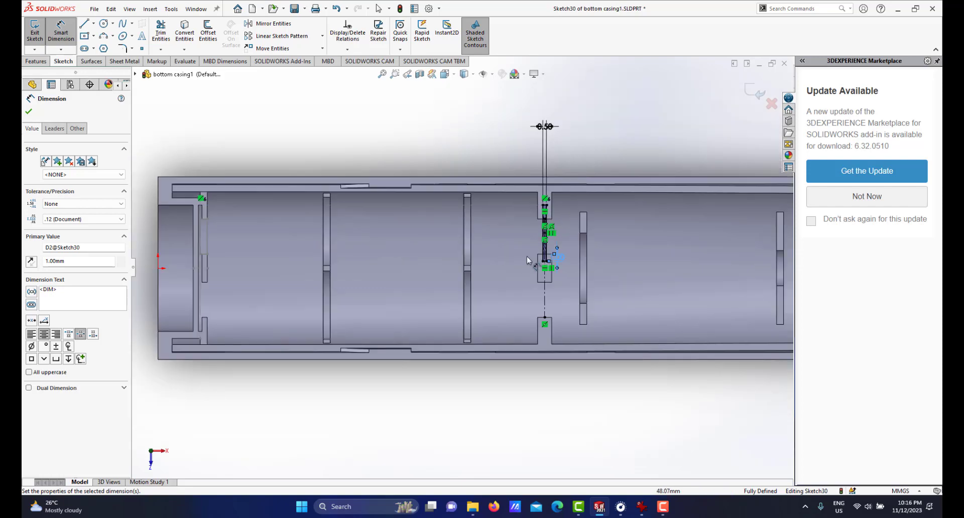
mouse_move(506, 239)
middle_down()
mouse_move(525, 225)
mouse_move(502, 198)
mouse_move(503, 224)
mouse_move(538, 236)
mouse_move(511, 255)
mouse_move(463, 258)
mouse_move(548, 267)
mouse_move(505, 259)
middle_up()
scroll(504, 221, down, 2)
scroll(548, 267, down, 2)
scroll(485, 265, up, 4)
scroll(482, 268, down, 4)
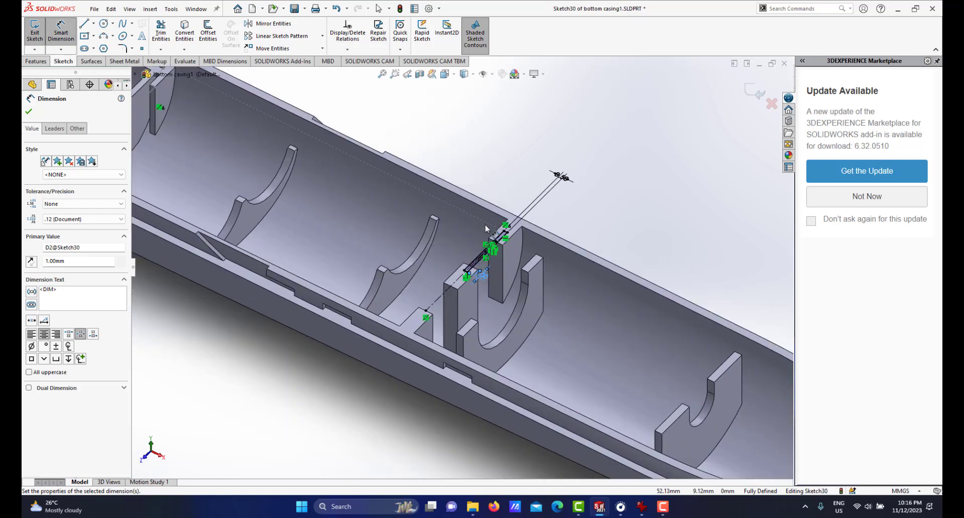
scroll(480, 271, up, 3)
scroll(475, 277, down, 3)
mouse_move(472, 277)
middle_down()
mouse_move(478, 264)
mouse_move(466, 296)
middle_up()
scroll(478, 265, up, 3)
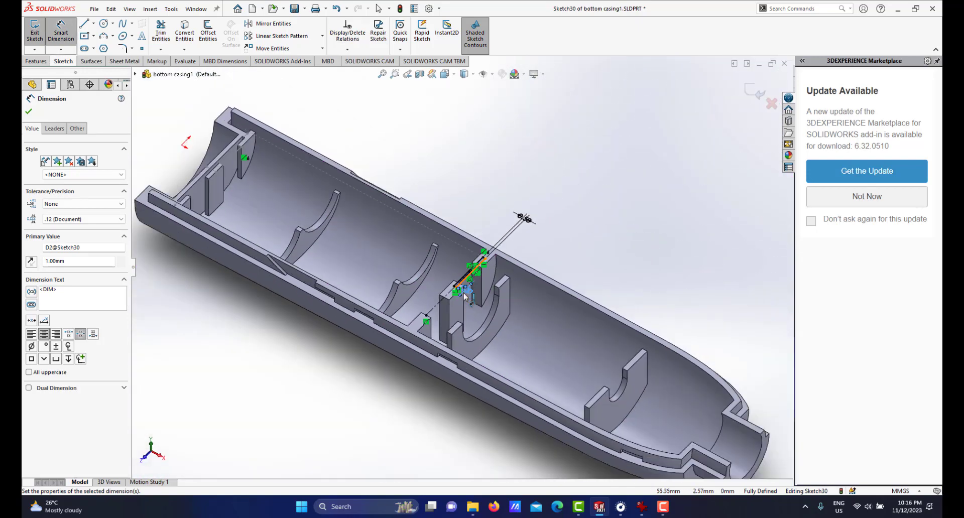
mouse_move(523, 294)
middle_down()
mouse_move(417, 257)
mouse_move(442, 236)
mouse_move(207, 133)
middle_up()
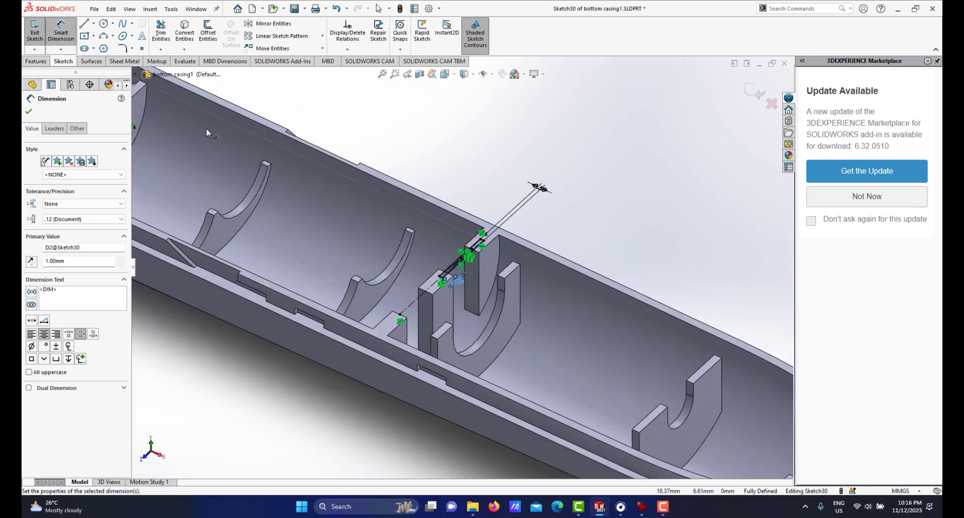
click(35, 61)
Cut the slot sketch into the divider block Up To Surface, ending at the inner face
click(165, 31)
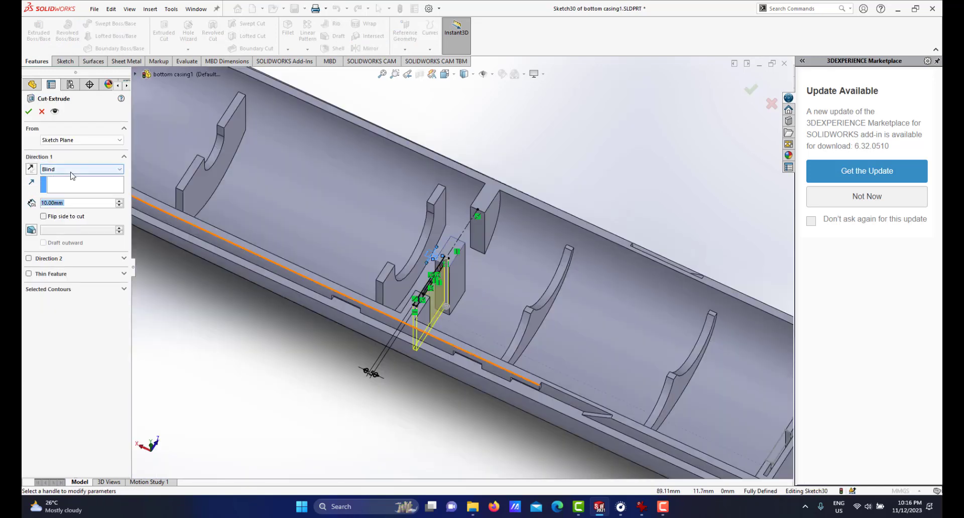
click(72, 170)
click(59, 209)
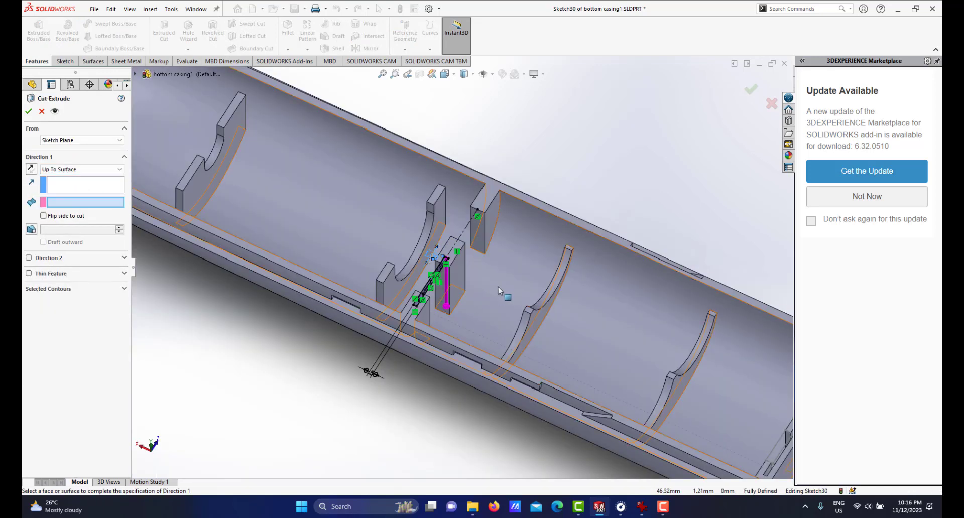
click(471, 284)
key(Return)
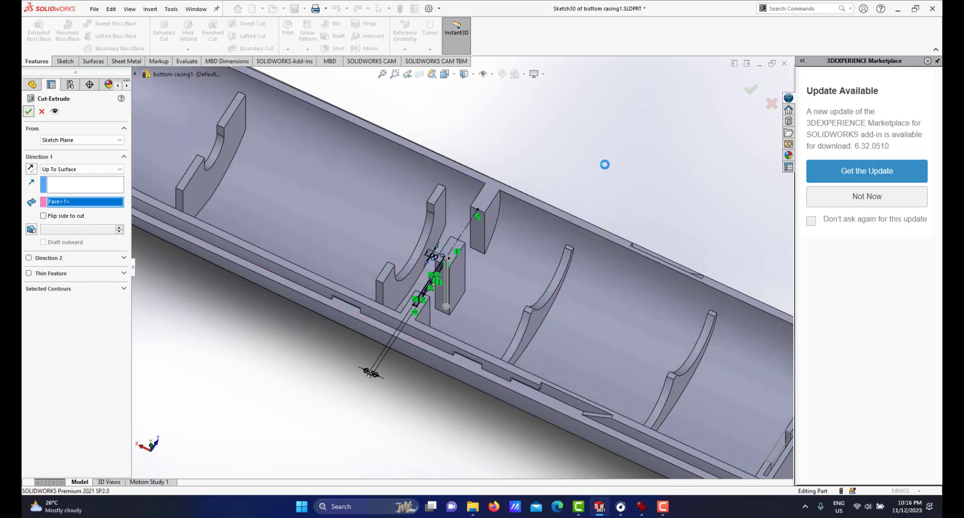
scroll(447, 230, down, 2)
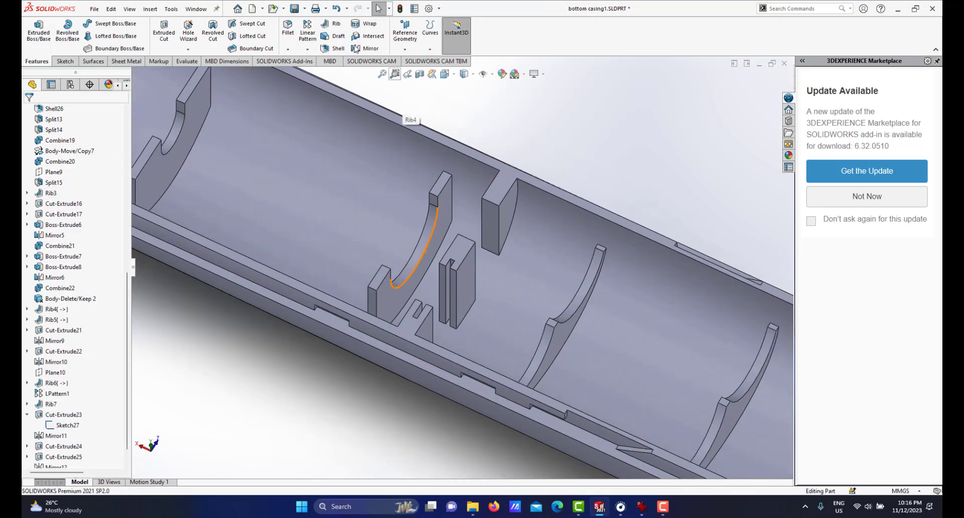
Mirror the slot cut Cut-Extrude26 across the Front Plane, then bring up the casing photo
click(366, 48)
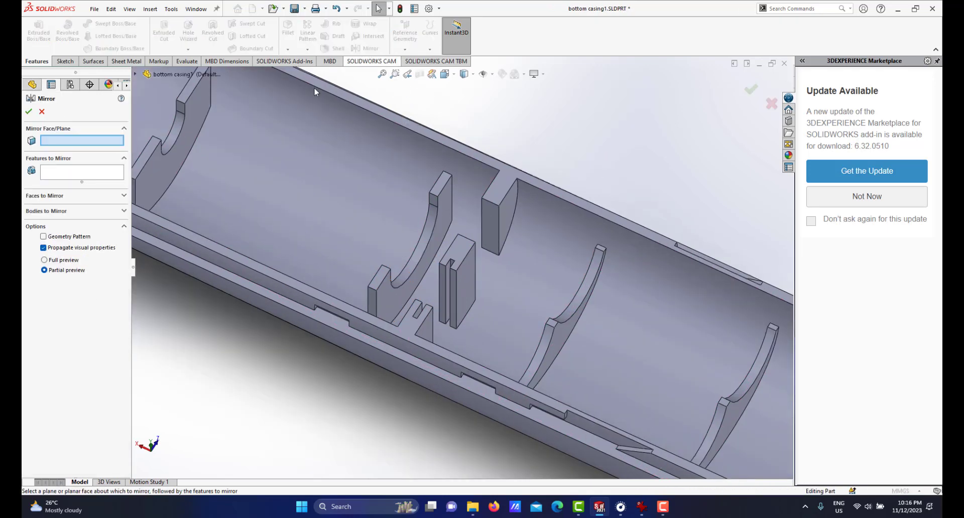
click(136, 75)
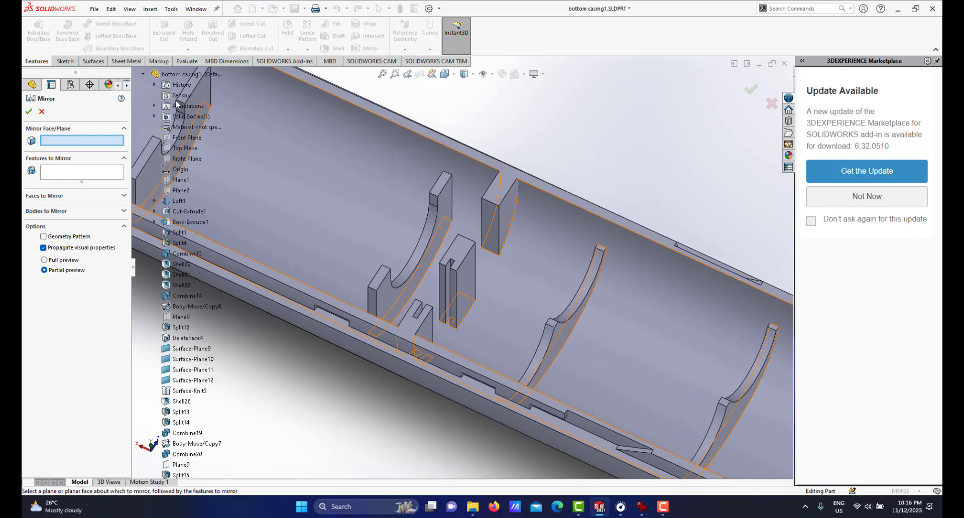
click(187, 137)
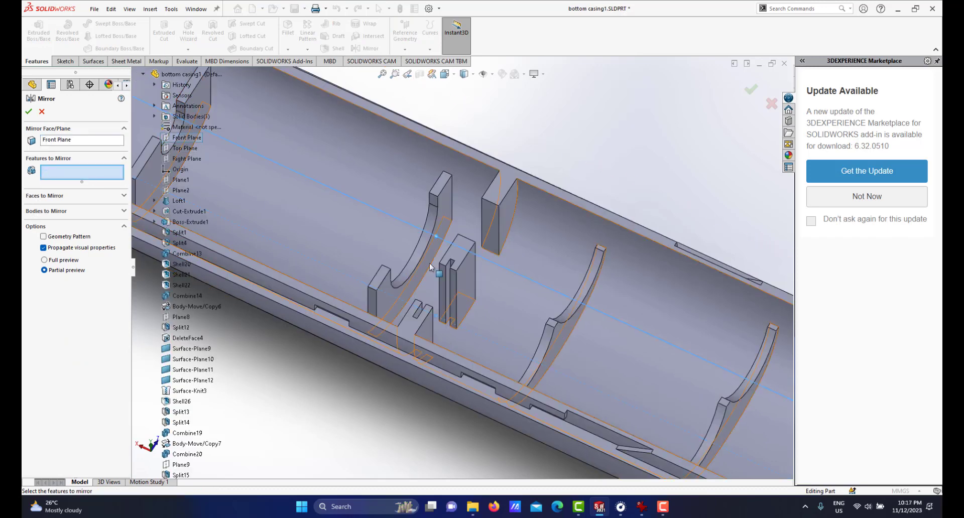
scroll(493, 292, down, 5)
scroll(493, 293, up, 1)
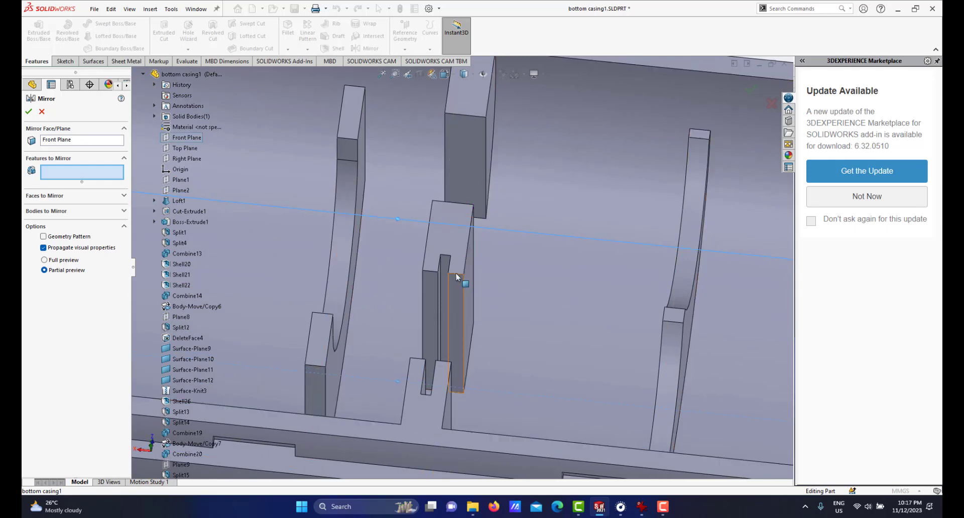
click(446, 271)
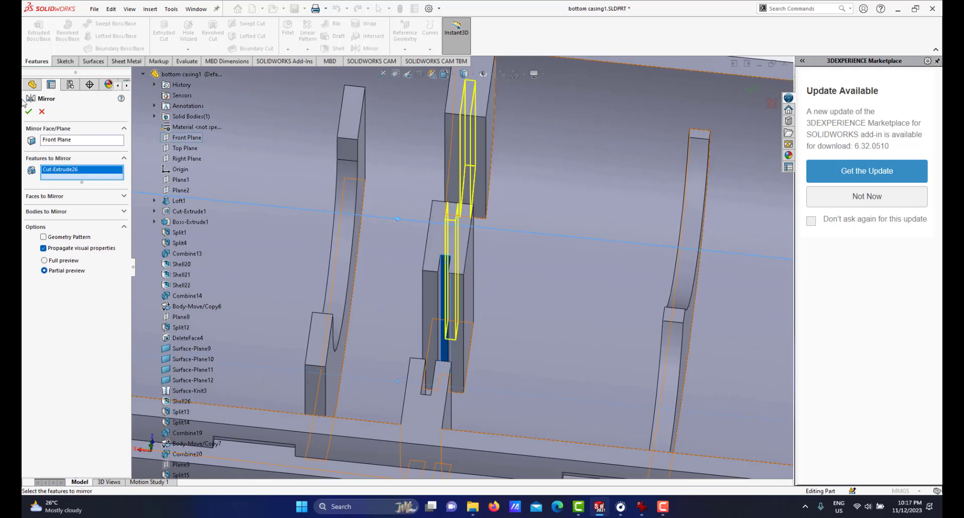
key(Return)
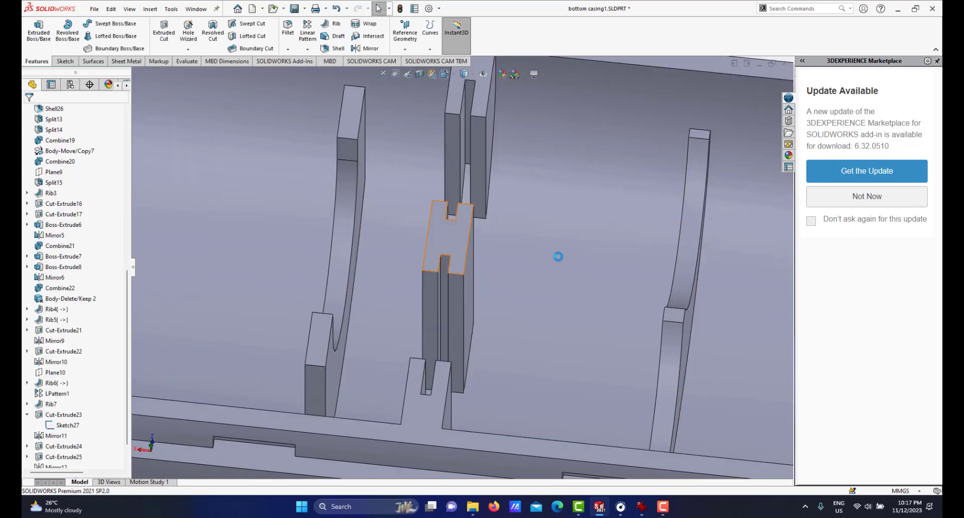
scroll(558, 259, up, 5)
scroll(523, 245, up, 5)
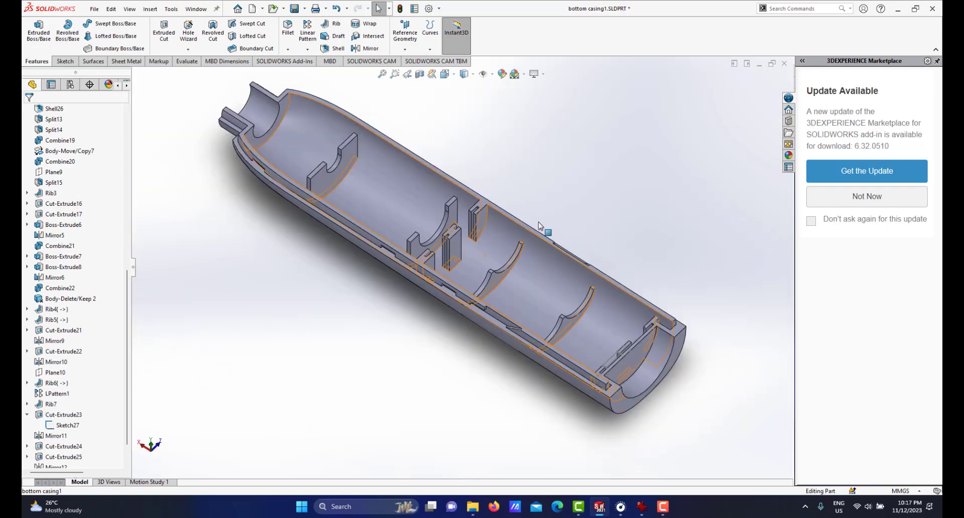
middle_drag(543, 226, 542, 320)
scroll(517, 249, down, 6)
scroll(542, 322, up, 2)
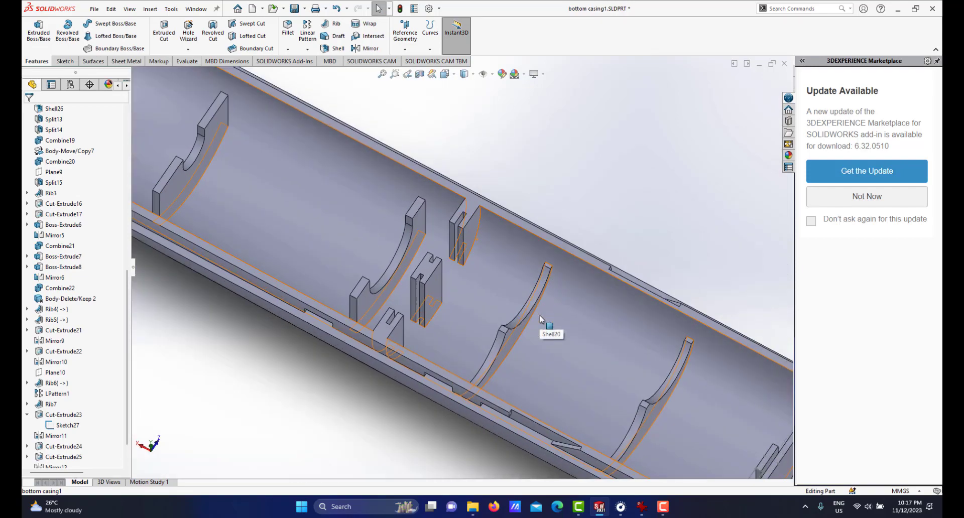
scroll(459, 224, down, 3)
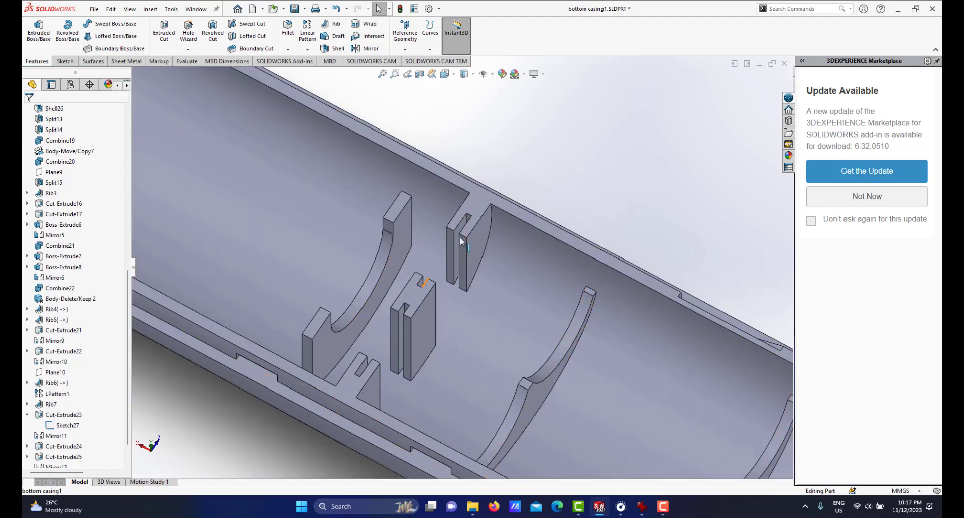
click(642, 507)
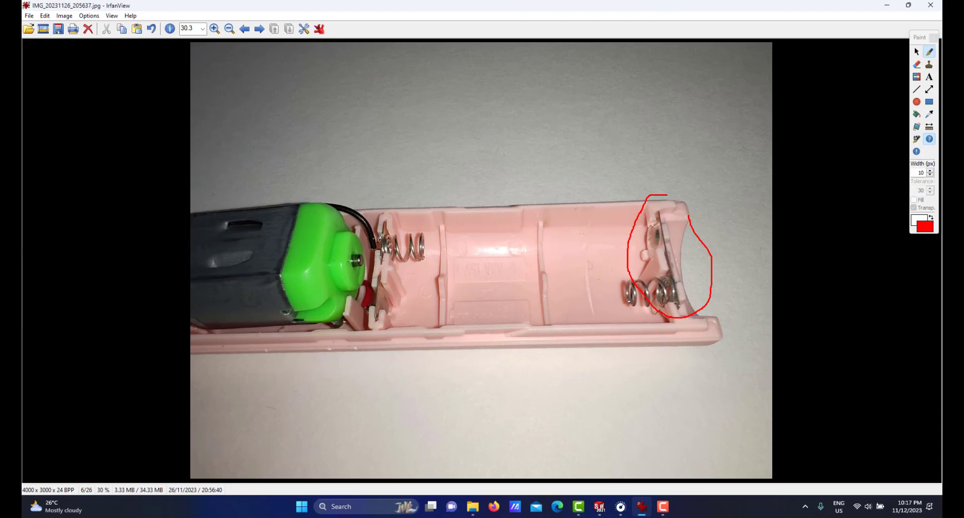
Circle the motor-end spring contact in red, then return to the bottom casing model
mouse_move(392, 219)
mouse_down()
mouse_move(407, 284)
mouse_move(407, 223)
mouse_up()
mouse_move(599, 507)
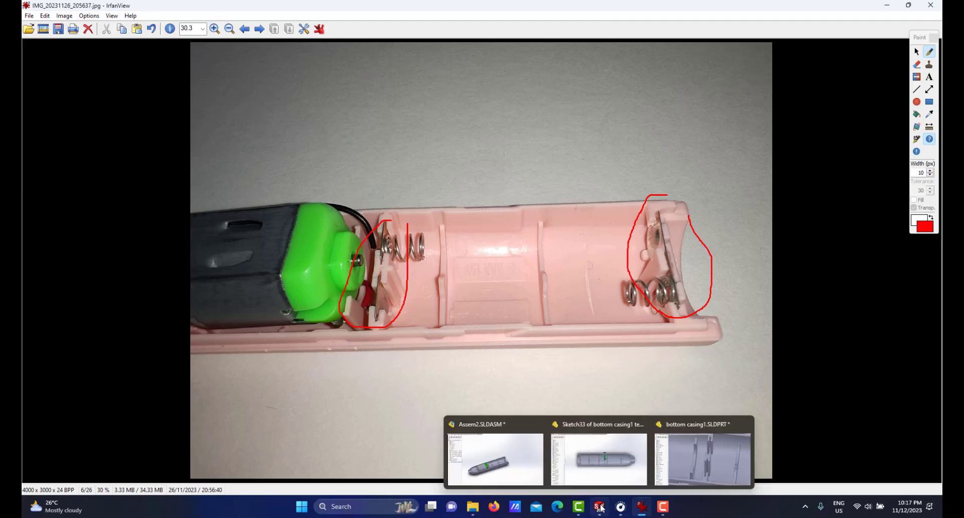
click(699, 459)
scroll(490, 269, up, 10)
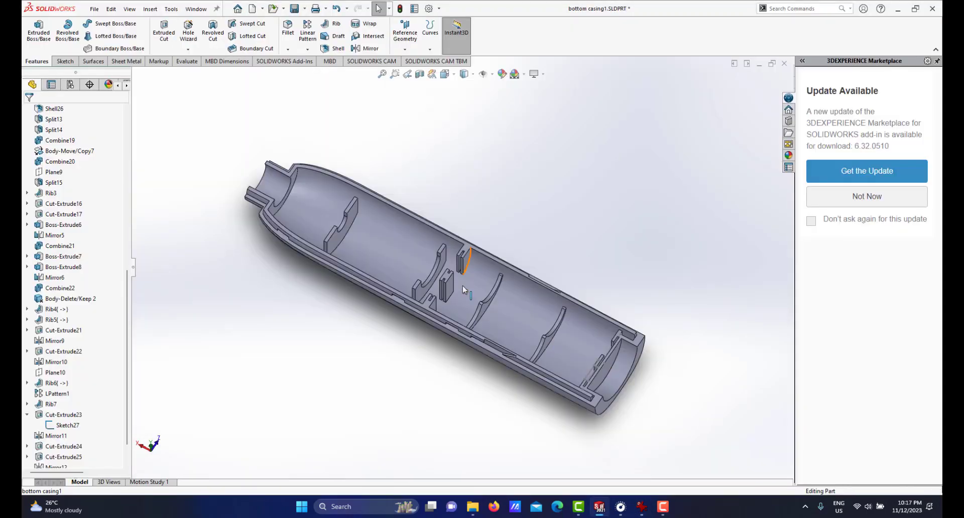
middle_drag(494, 269, 466, 256)
scroll(466, 257, down, 3)
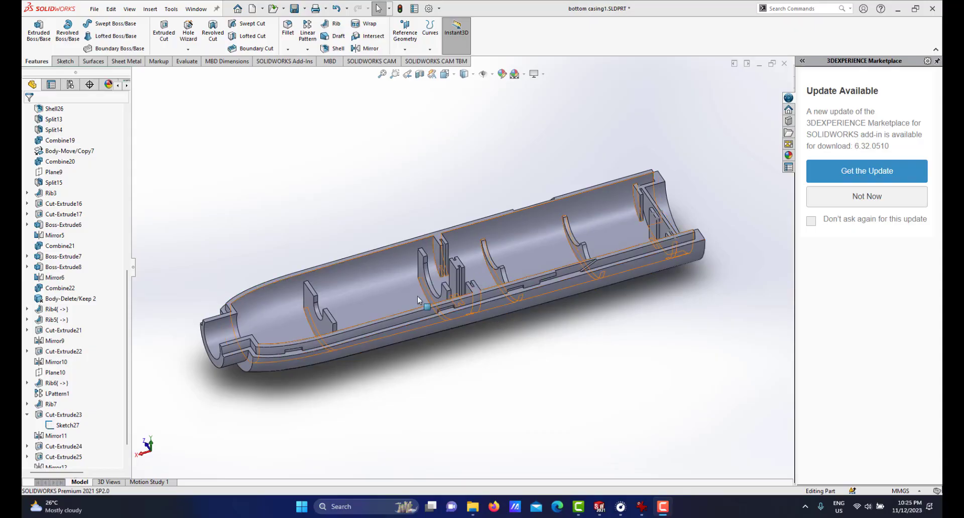
middle_drag(417, 297, 442, 279)
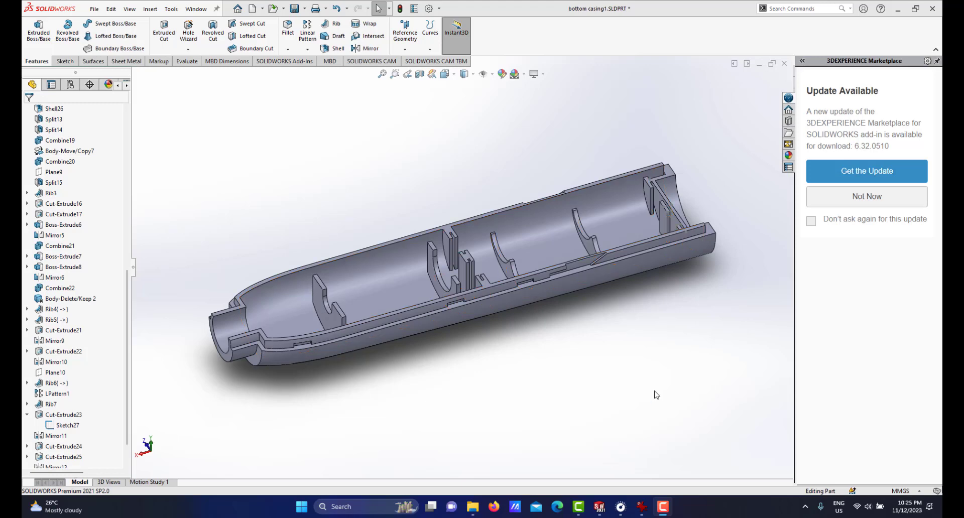
Bring up IrfanView and step to the motor-end close-up photo, image 4 of 26
click(642, 509)
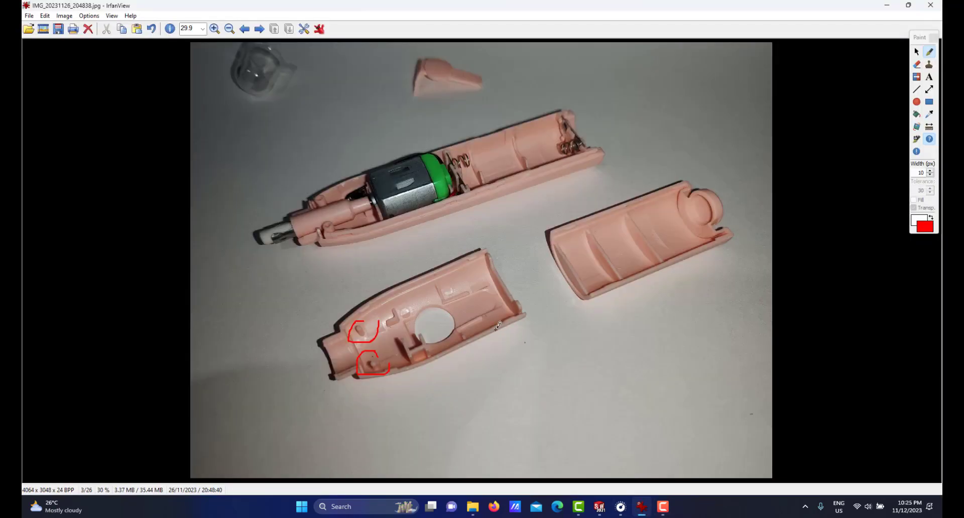
key(Left)
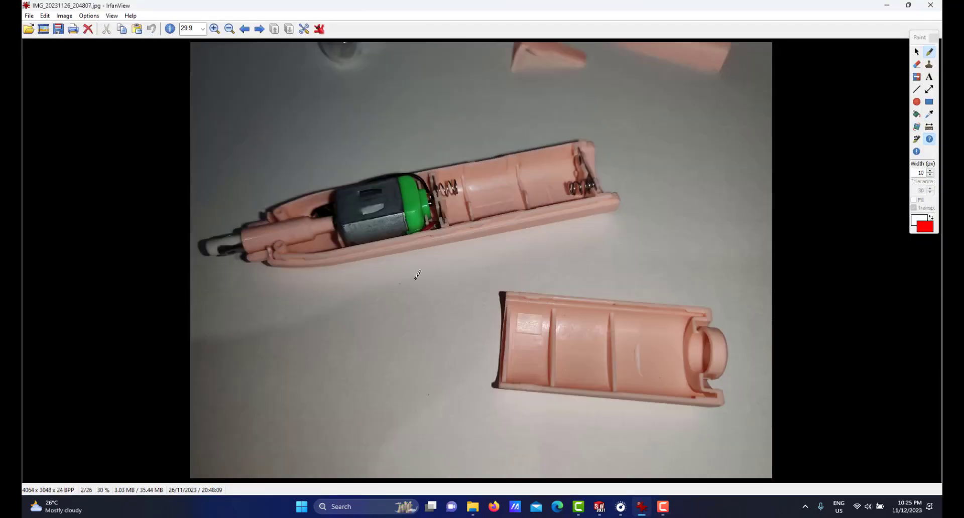
key(Right)
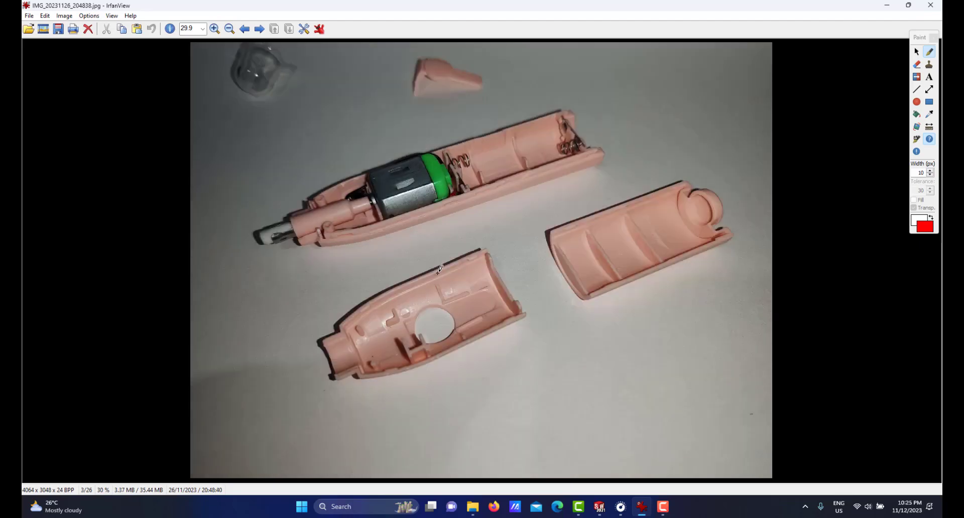
key(Right)
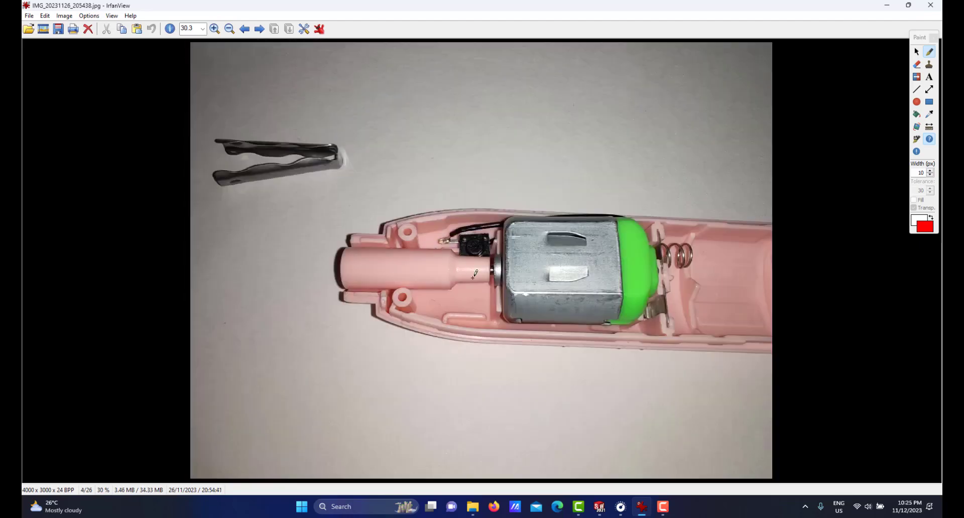
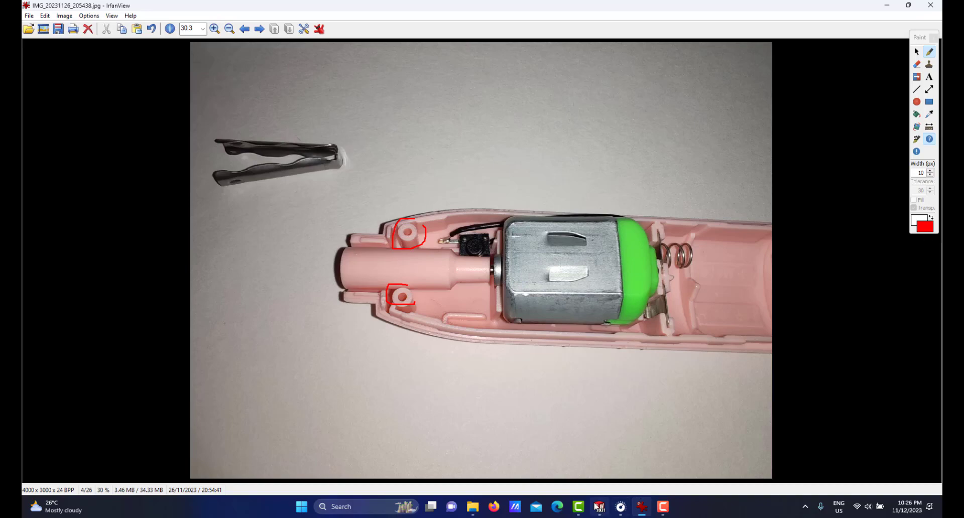
Check the casing model, then page back to the motor-end photo IMG_20231126_205438.jpg (4/26)
click(645, 508)
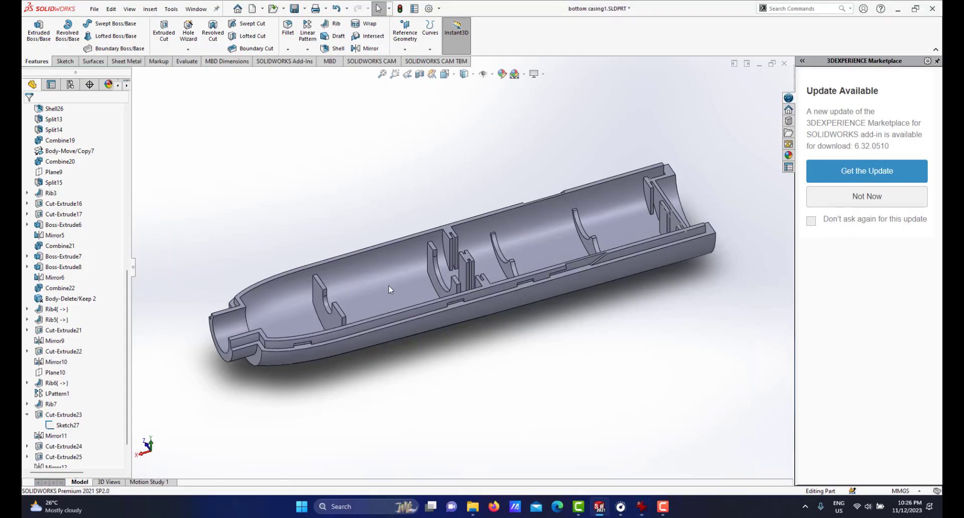
scroll(391, 290, up, 3)
mouse_move(362, 291)
middle_down()
mouse_move(340, 295)
mouse_move(368, 277)
middle_up()
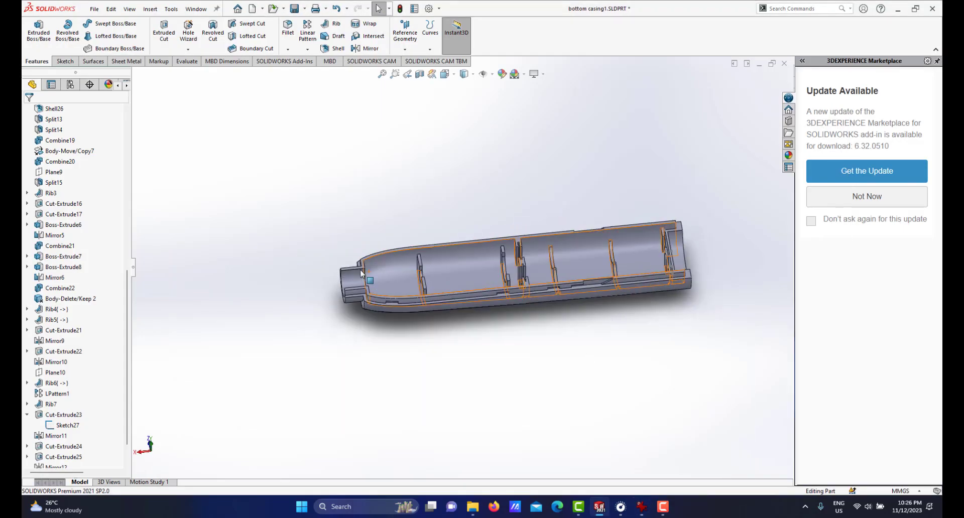
click(642, 505)
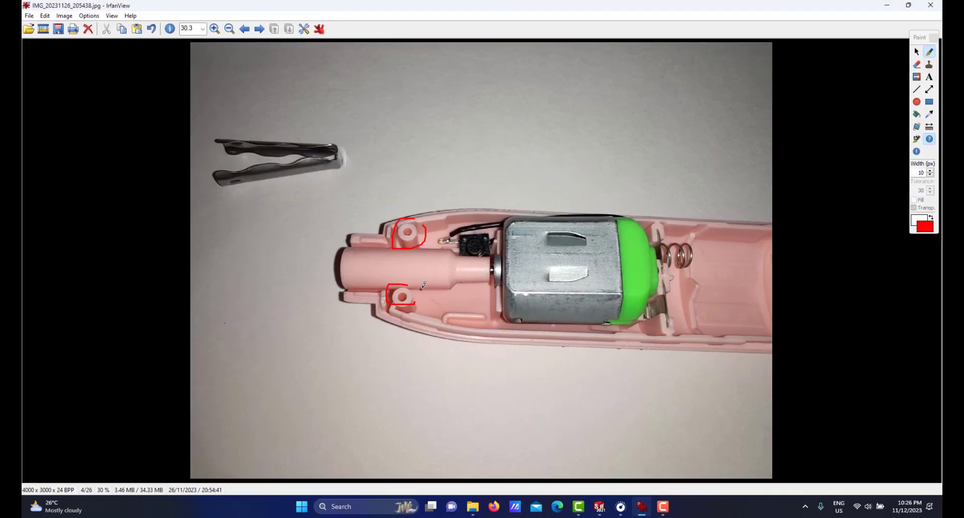
key(Right)
key(Left)
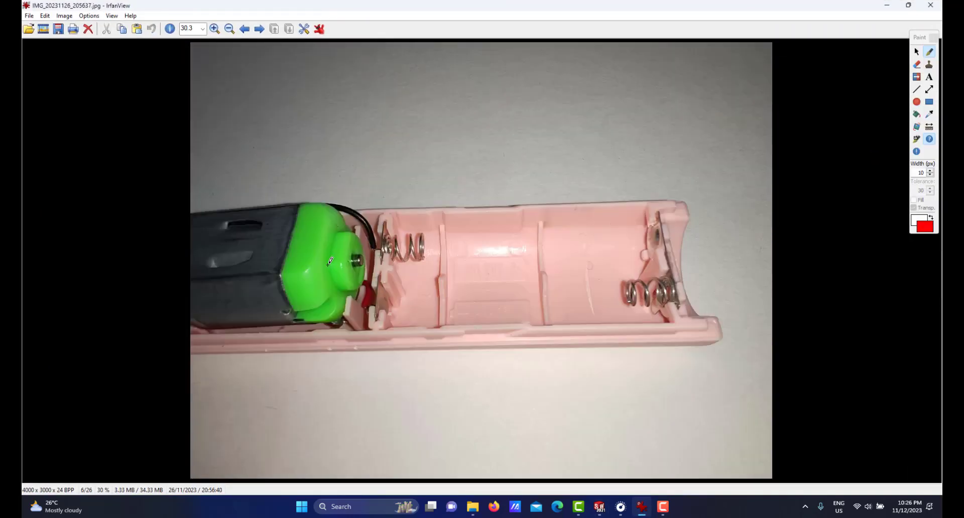
key(Left)
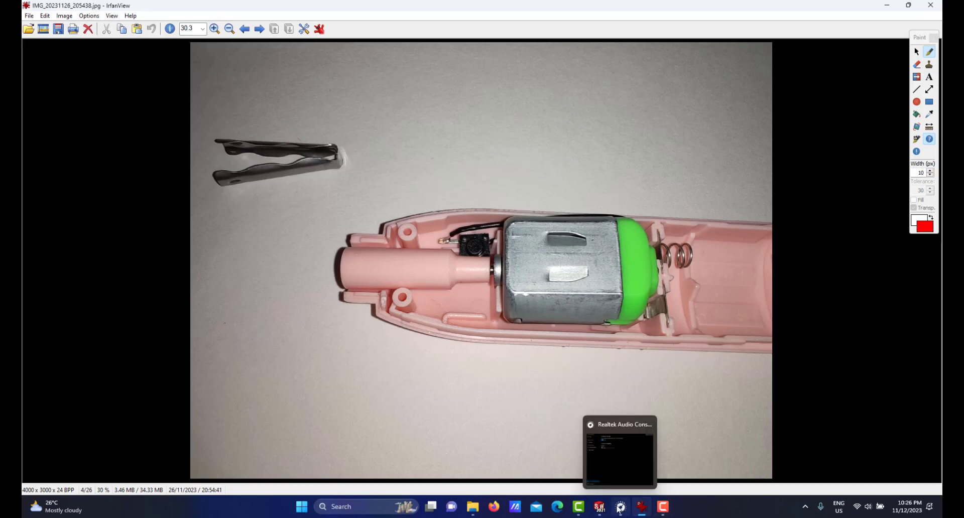
Create Plane11 offset 1.00 mm from the casing's top rim face
click(643, 507)
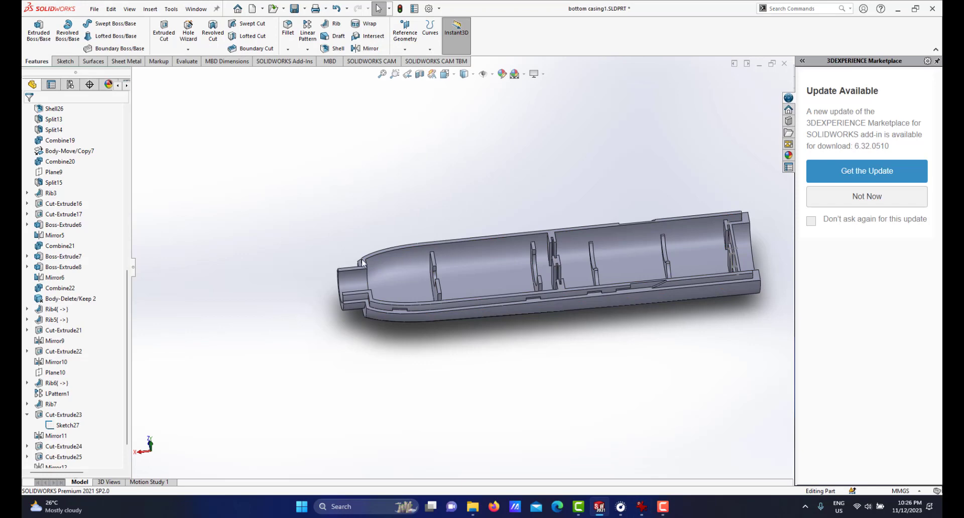
scroll(362, 261, down, 8)
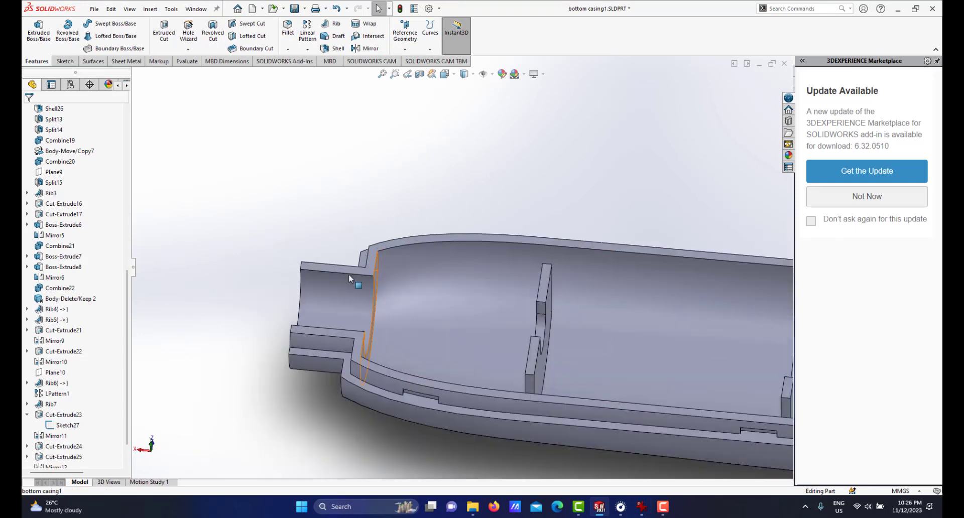
mouse_move(348, 273)
middle_down()
mouse_move(361, 254)
mouse_move(359, 267)
middle_up()
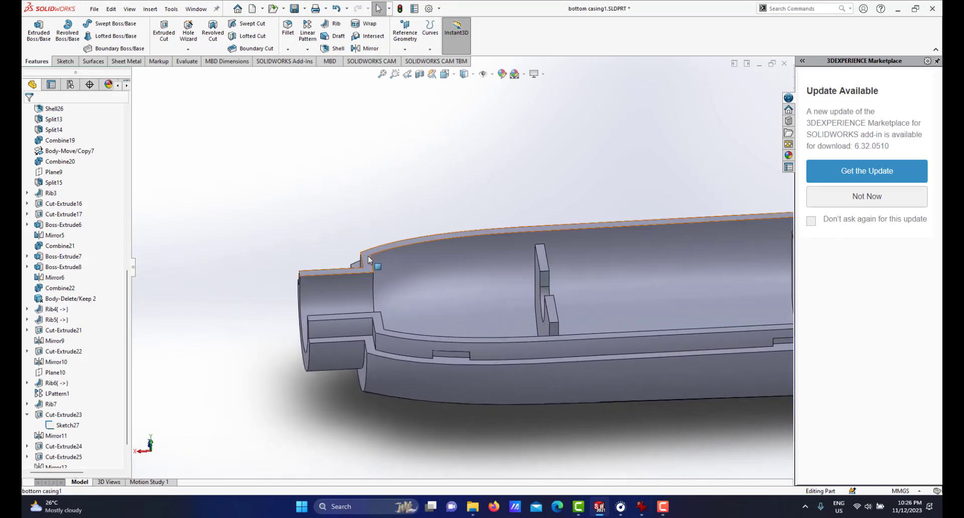
click(405, 49)
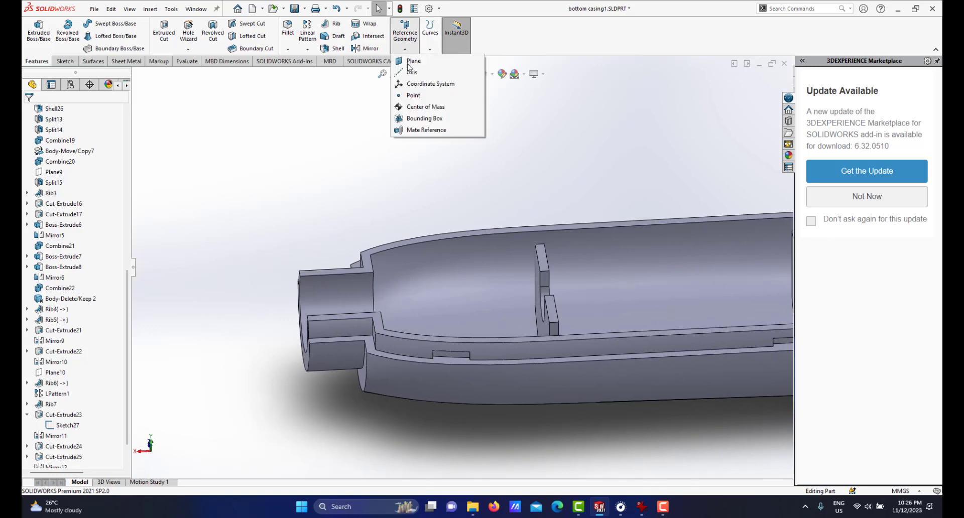
click(411, 61)
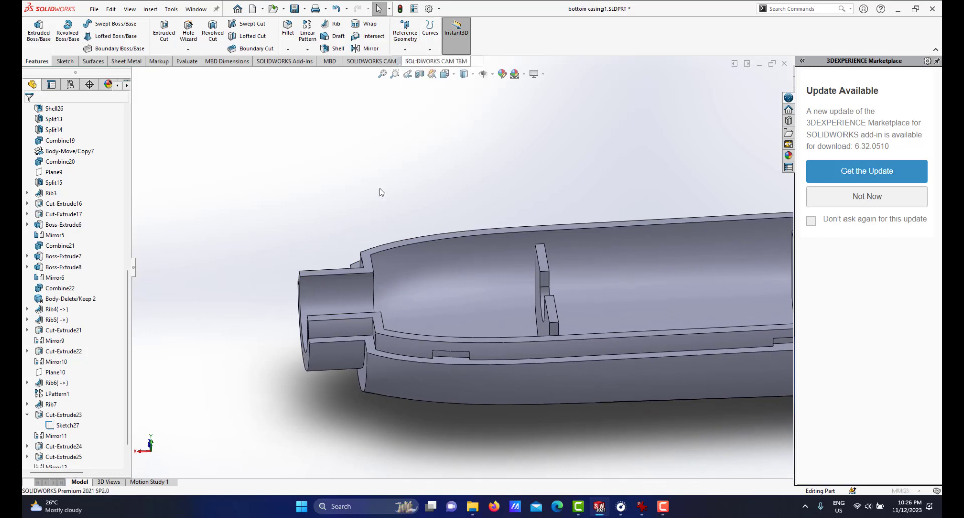
click(370, 255)
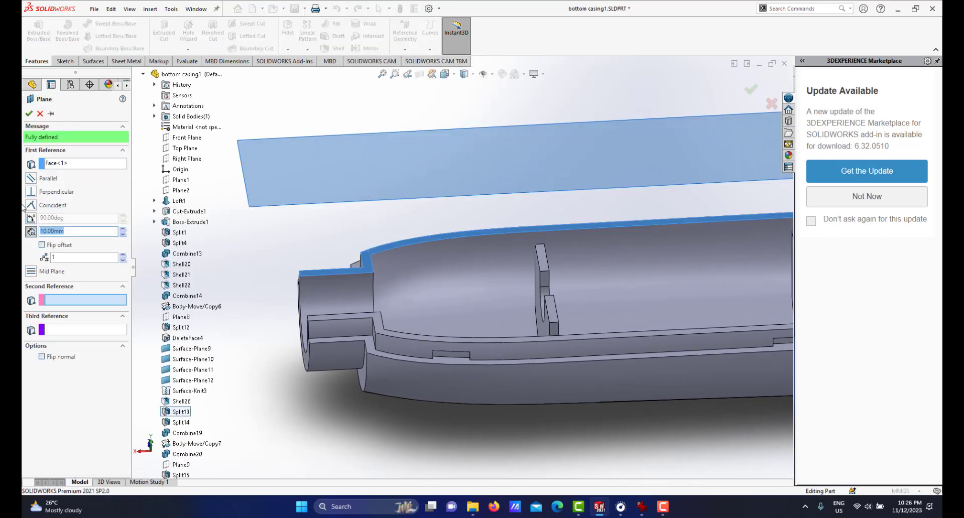
text(1)
key(Return)
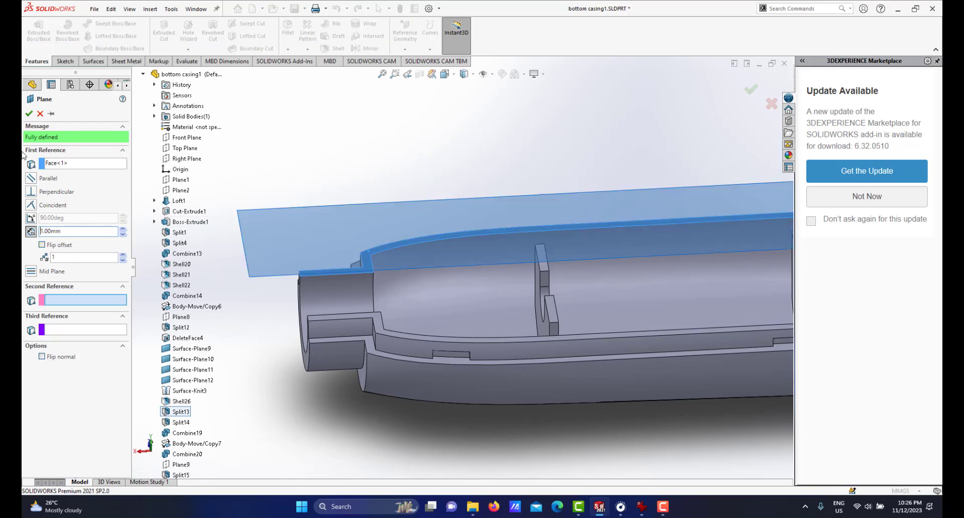
click(30, 114)
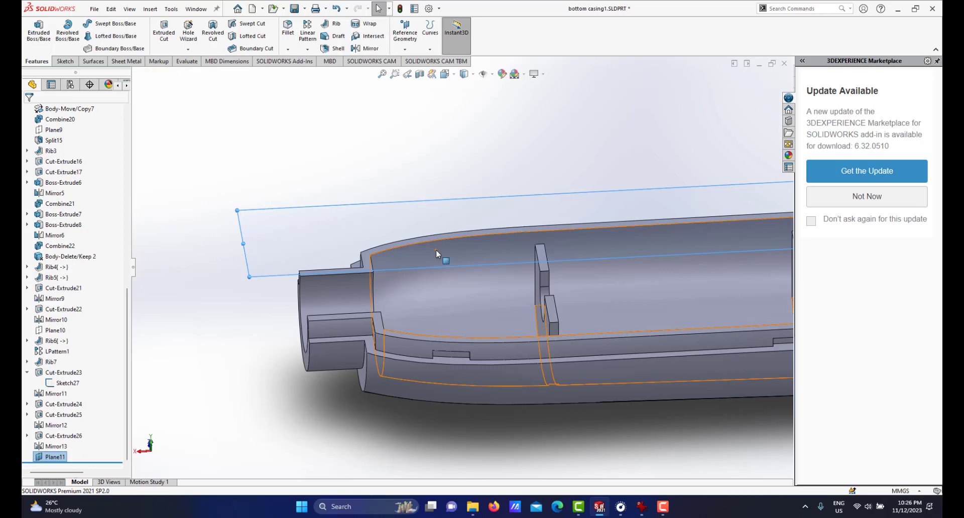
Start Sketch31 on Plane11 and set the view Normal To the plane
middle_drag(436, 249, 566, 323)
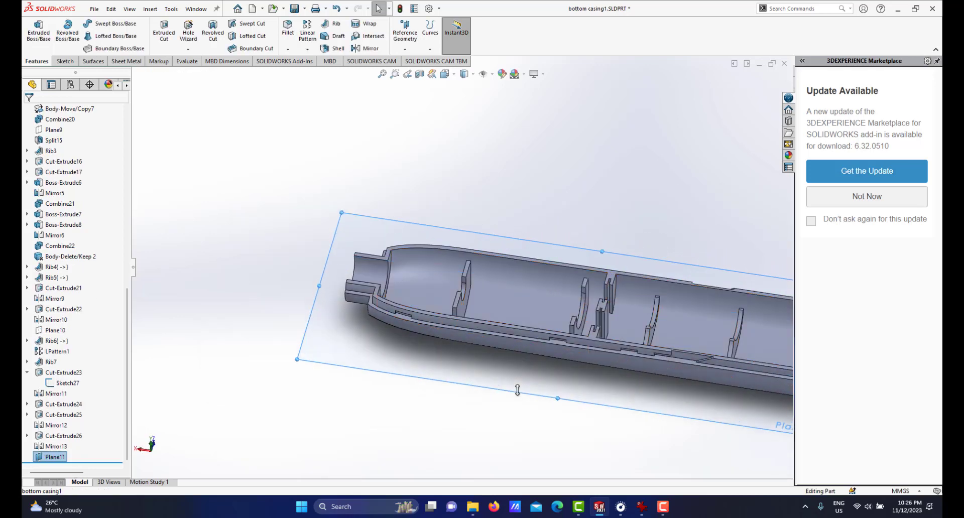
middle_drag(553, 306, 422, 289)
key(Escape)
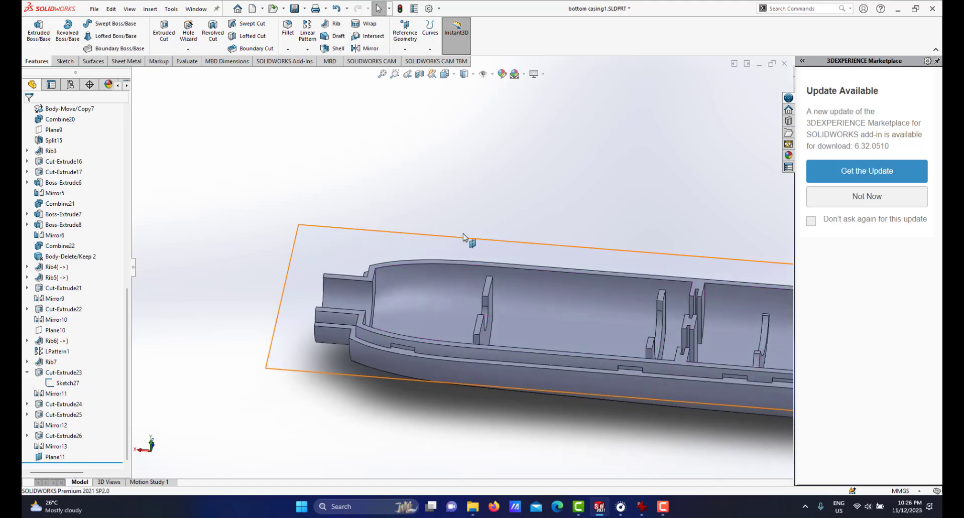
click(463, 237)
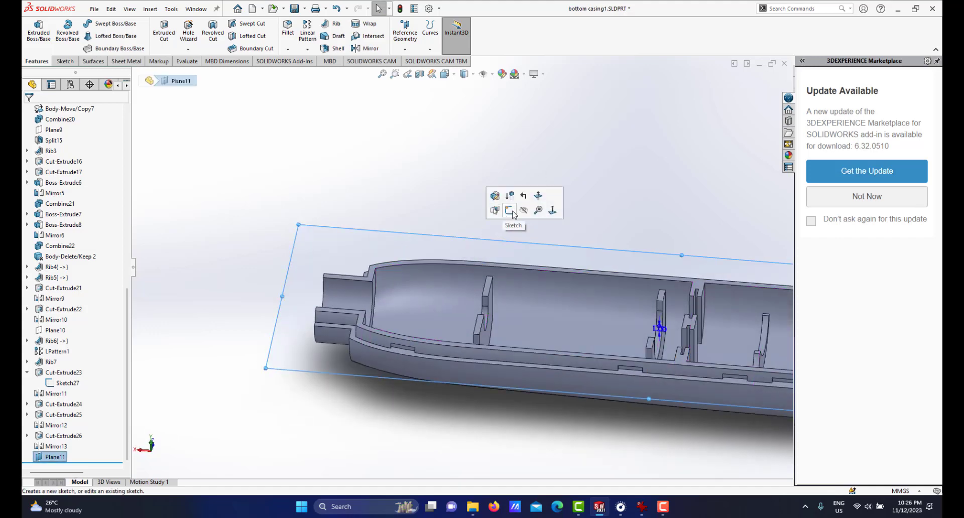
click(512, 212)
mouse_move(525, 305)
middle_down()
mouse_move(530, 281)
mouse_move(592, 269)
mouse_move(618, 361)
mouse_move(604, 269)
middle_up()
key(space)
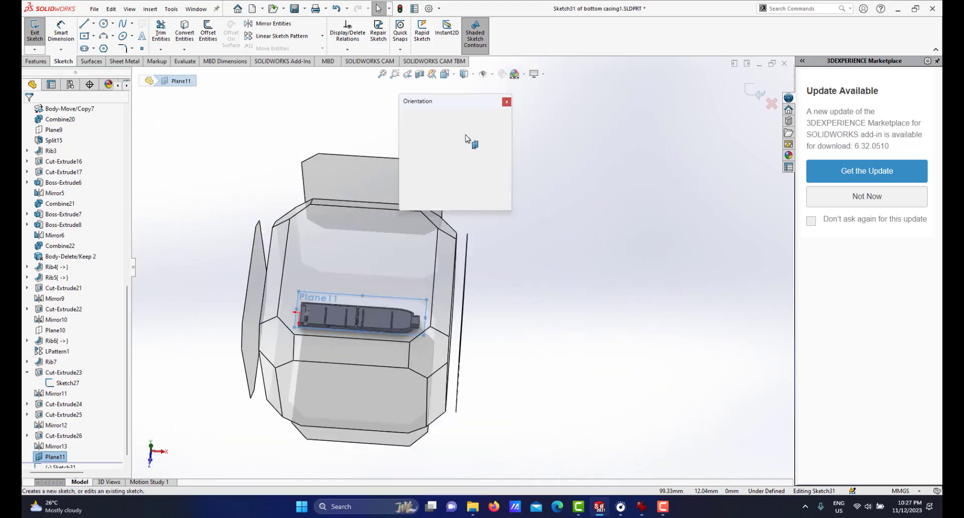
click(500, 167)
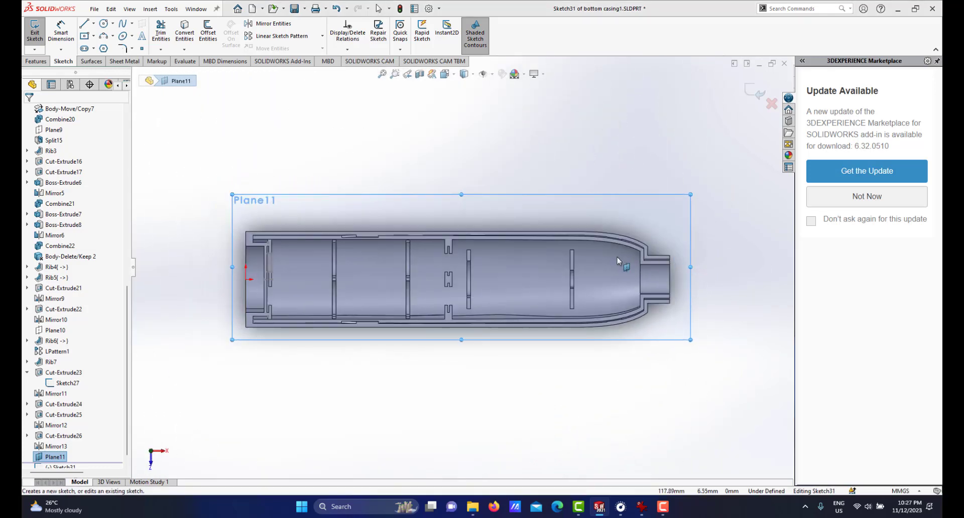
scroll(618, 260, down, 6)
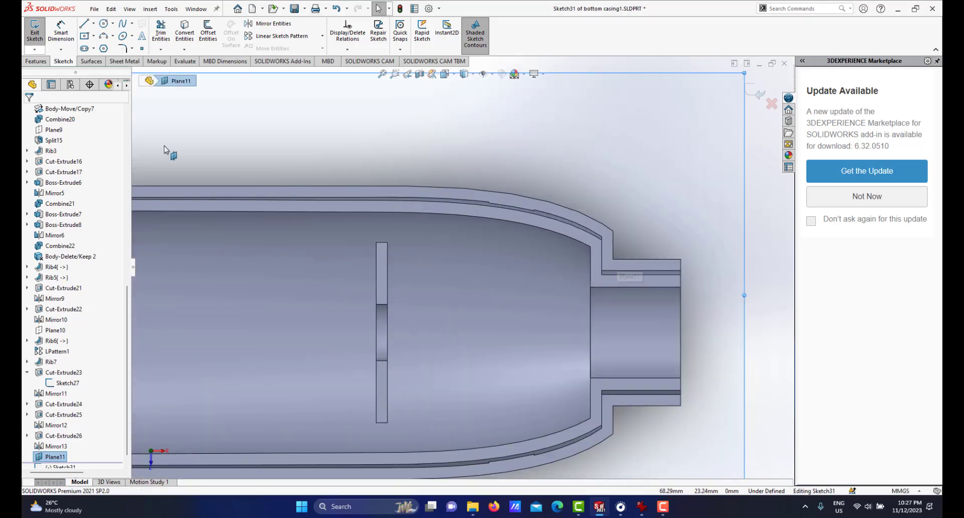
scroll(461, 268, up, 3)
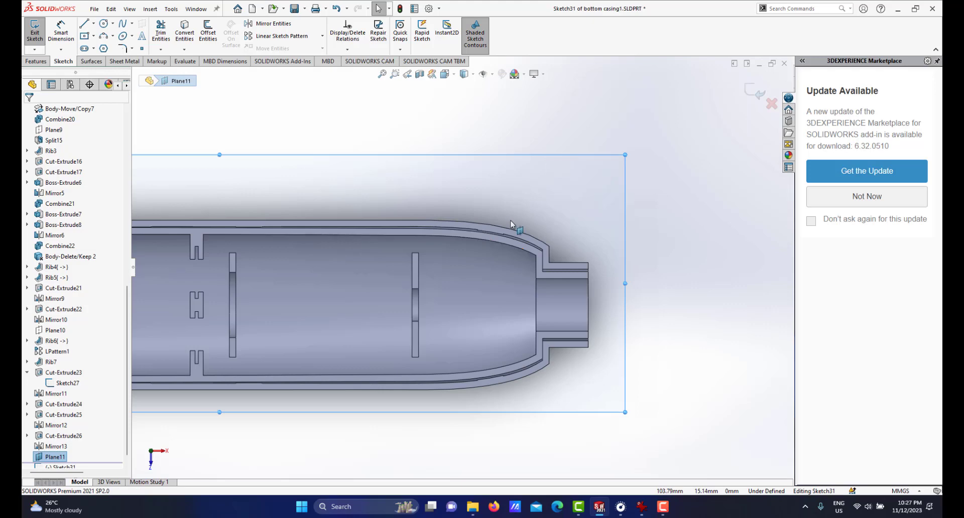
Draw a centerline along the casing axis from the nose end edge to the nearest rib
click(94, 23)
click(101, 42)
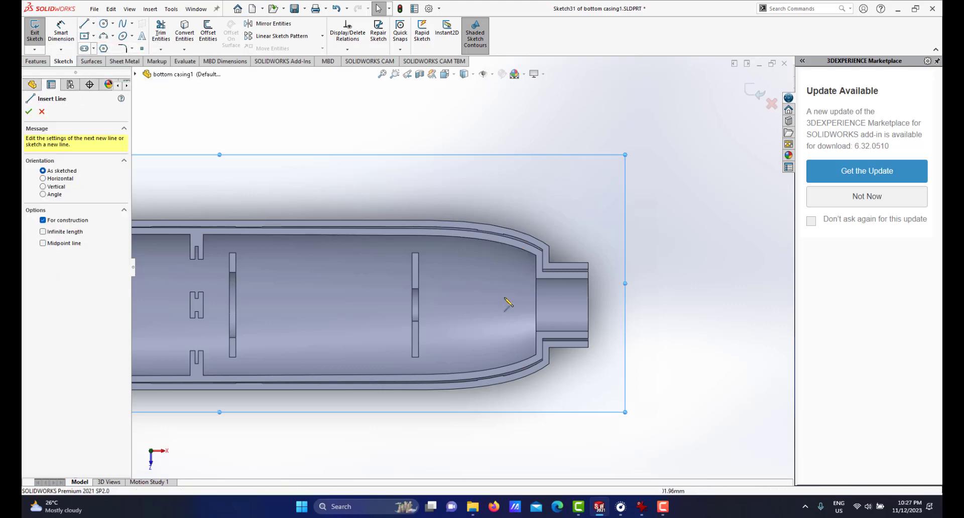
scroll(508, 304, down, 2)
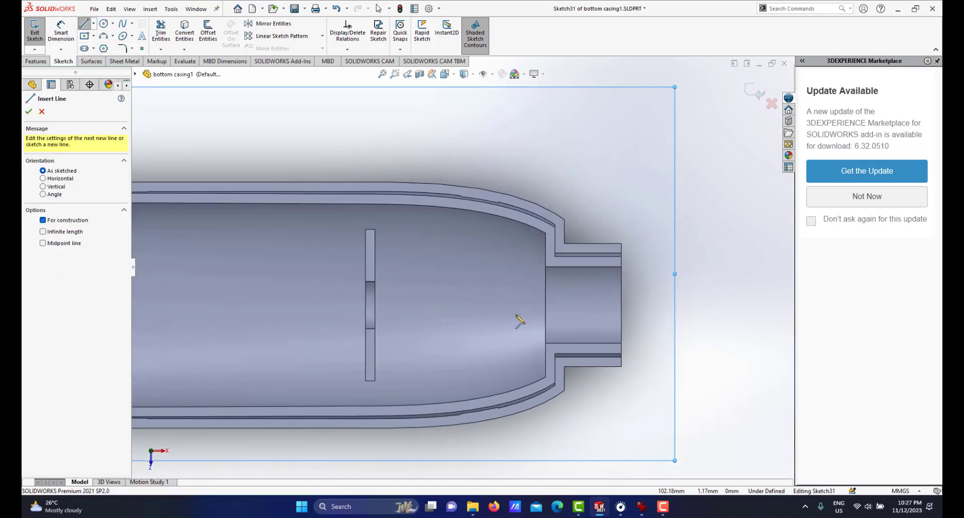
click(621, 304)
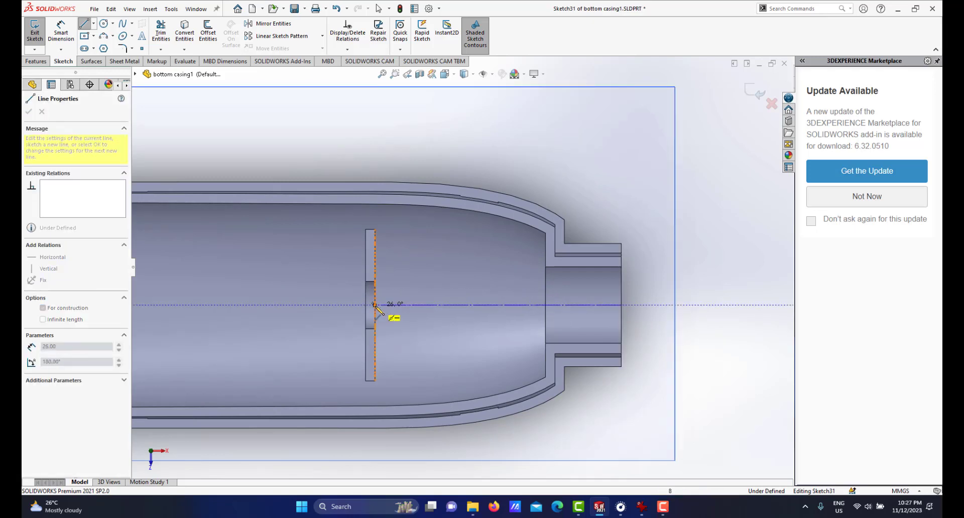
click(375, 304)
right_click(468, 277)
click(497, 285)
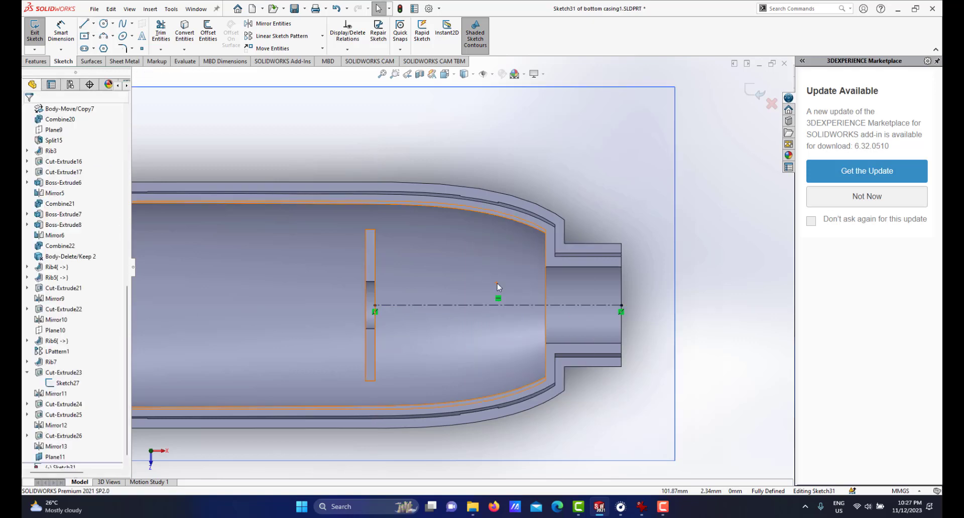
scroll(498, 285, up, 5)
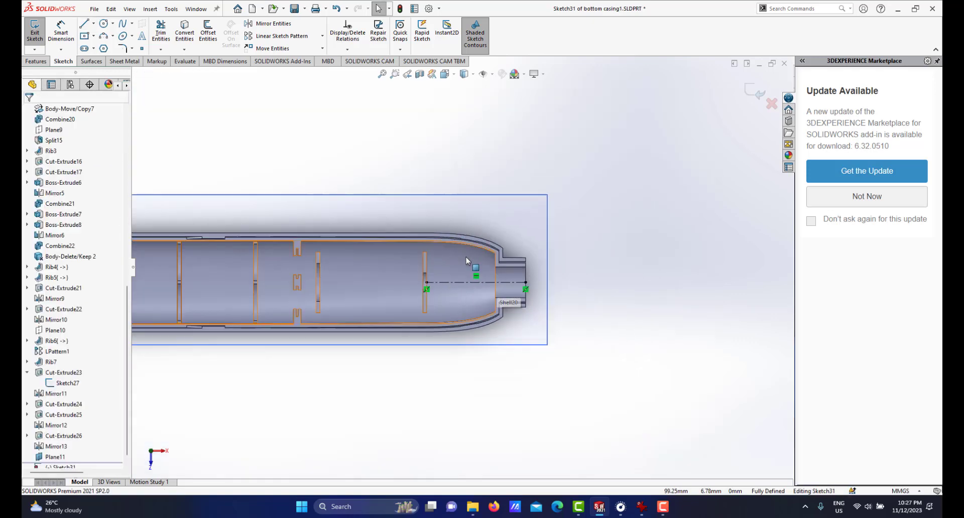
scroll(466, 260, down, 3)
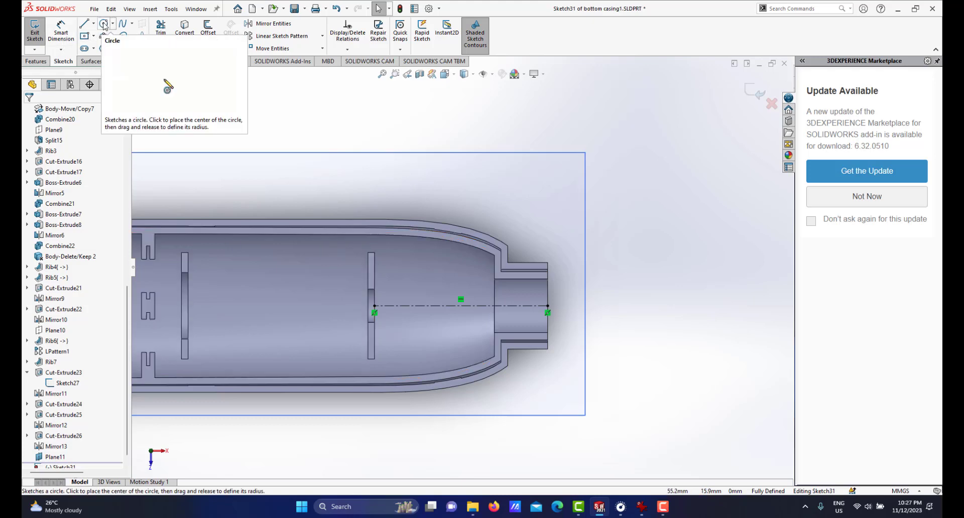
Sketch a circle near the casing's narrow end and dimension it to Ø3 mm
scroll(497, 269, down, 4)
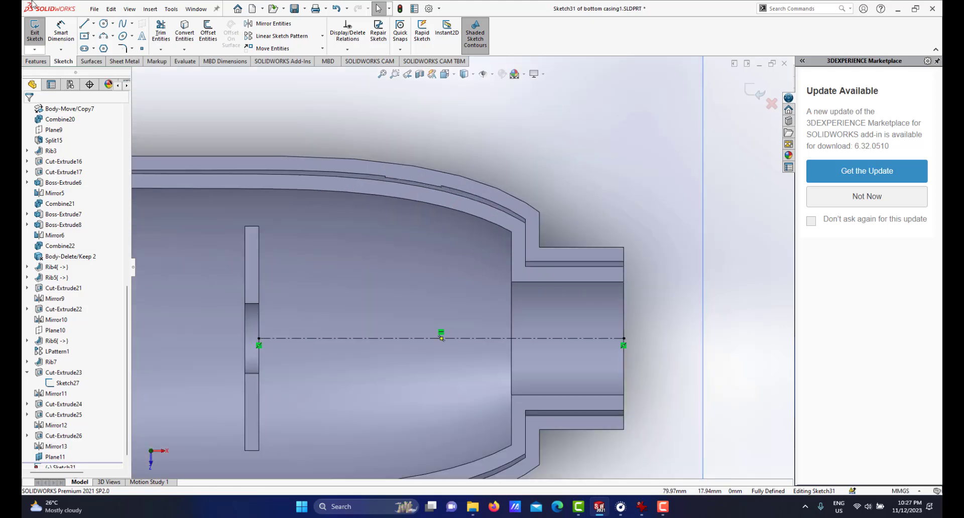
click(104, 24)
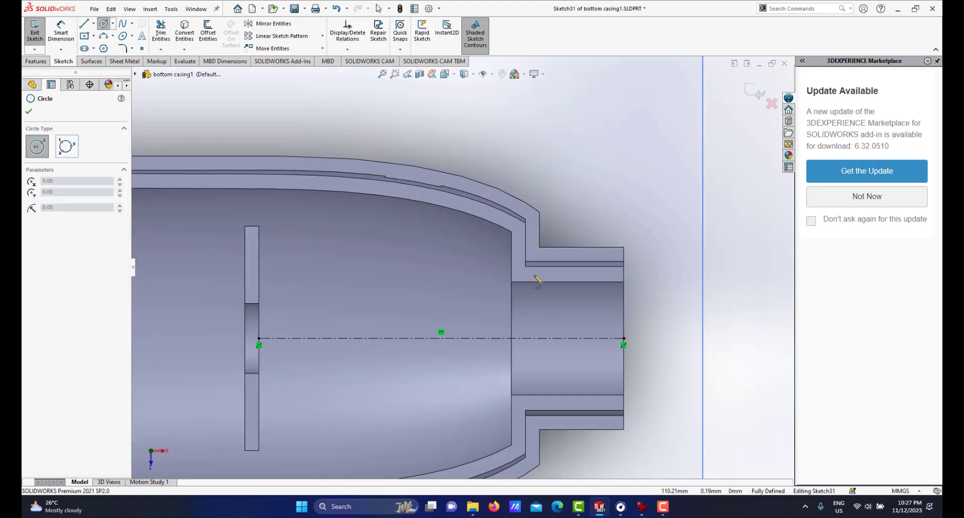
click(477, 251)
click(507, 260)
right_click(627, 179)
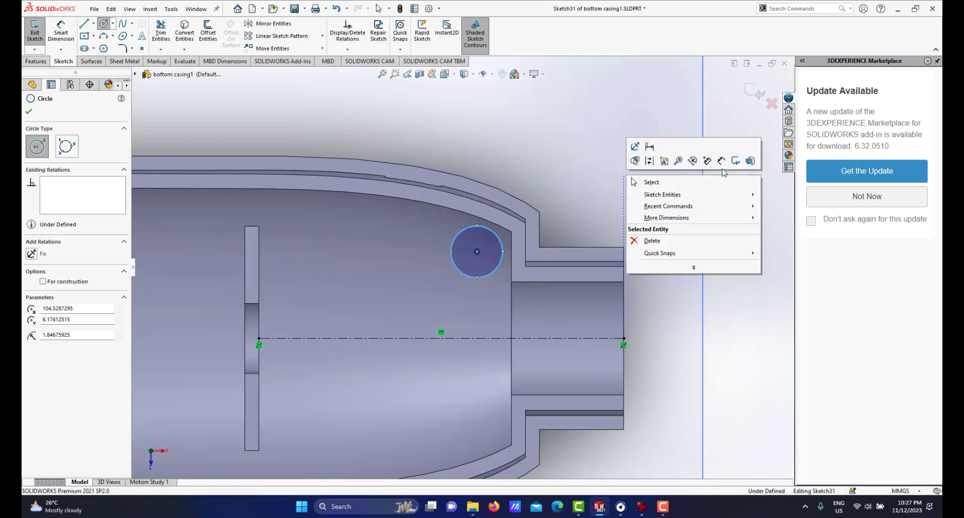
click(721, 181)
click(502, 241)
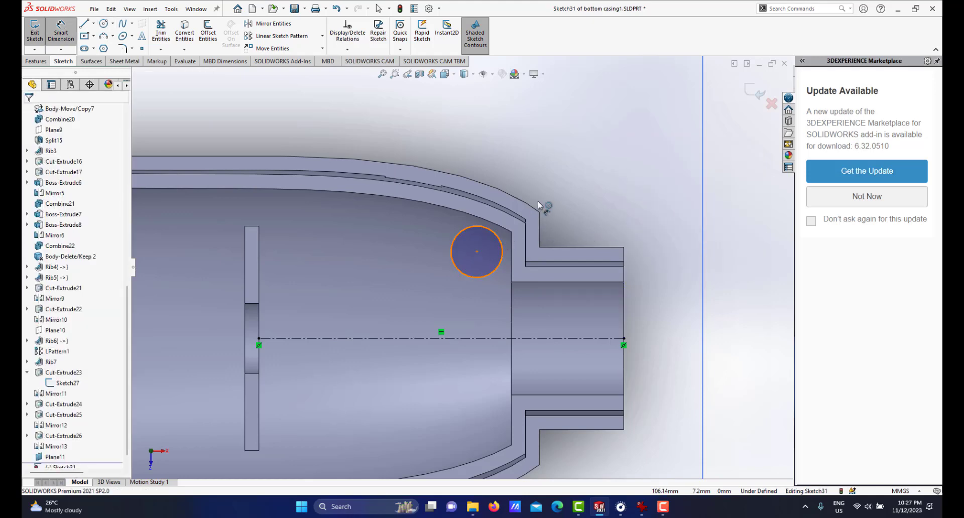
click(582, 184)
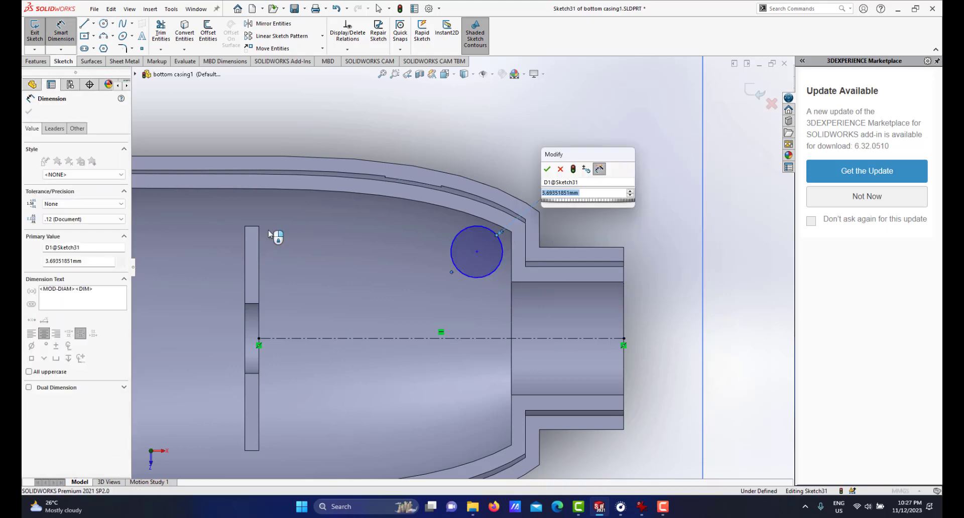
text(3)
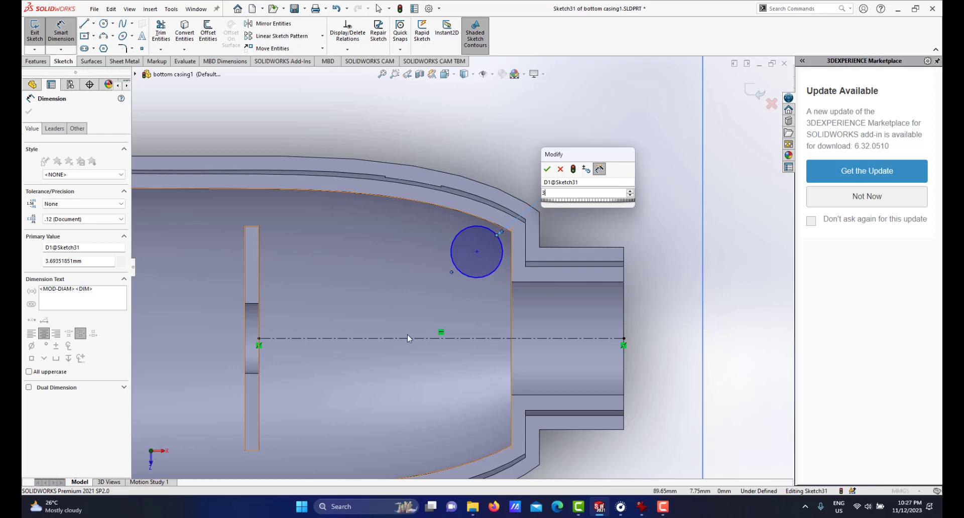
key(Escape)
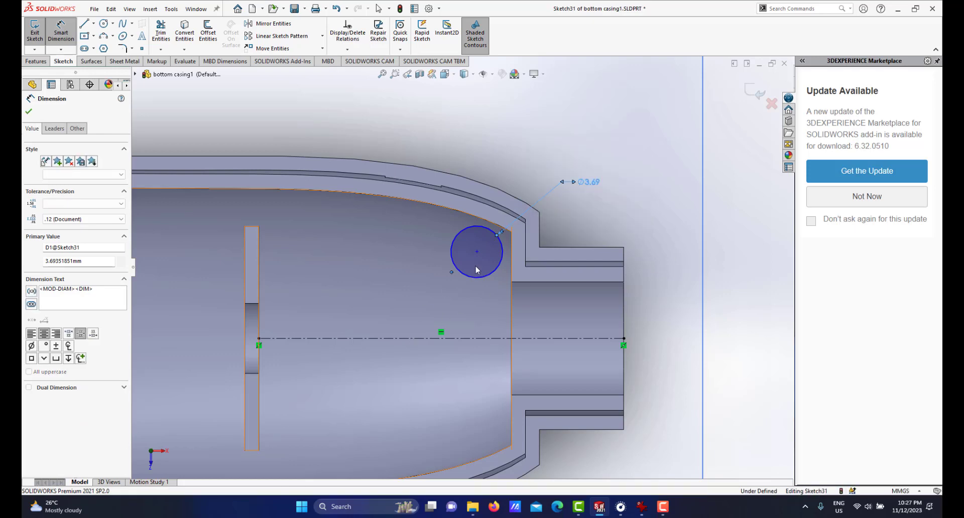
Locate the circle 16 mm from the centerline endpoint and 6 mm off the centerline
scroll(476, 266, up, 3)
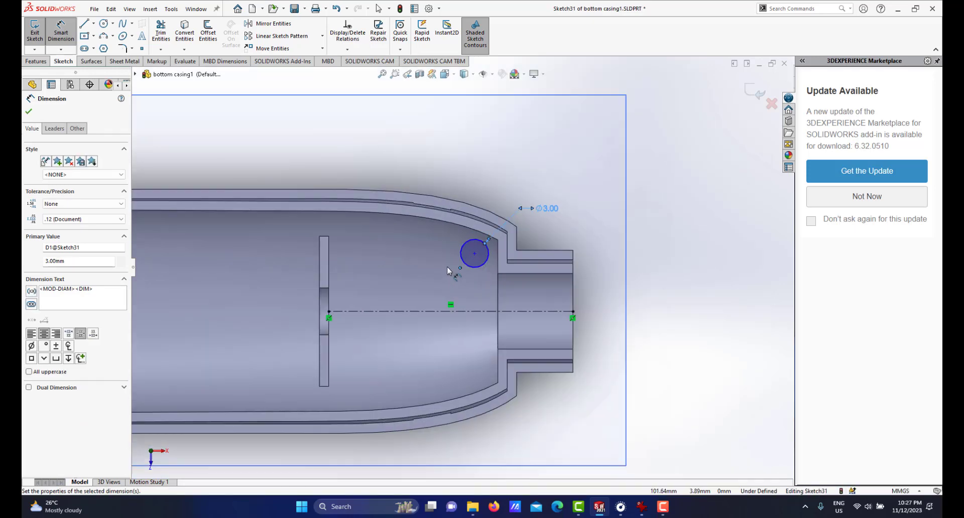
click(328, 312)
click(474, 253)
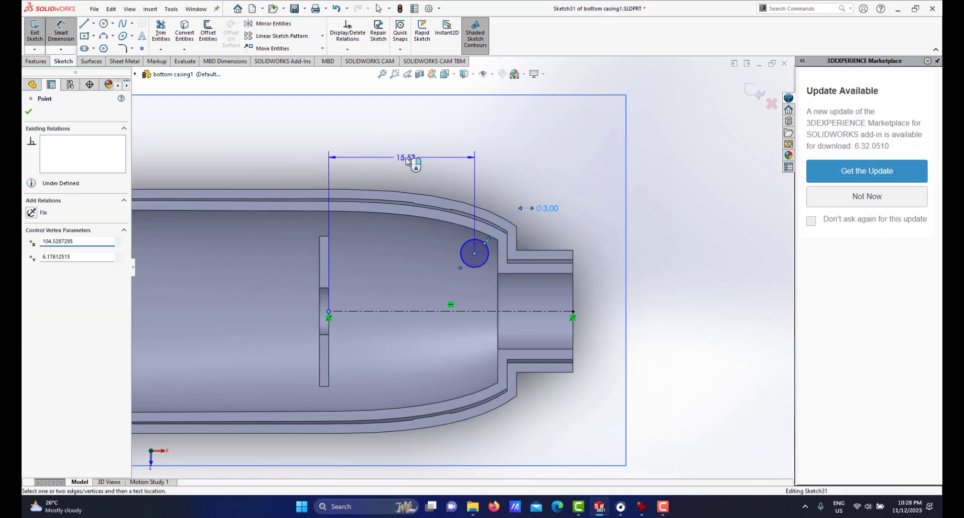
click(409, 160)
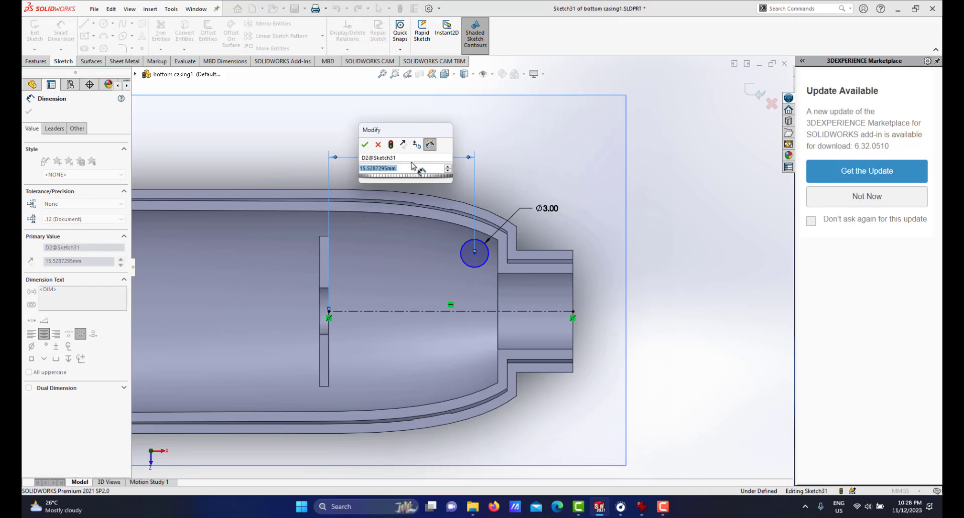
text(16)
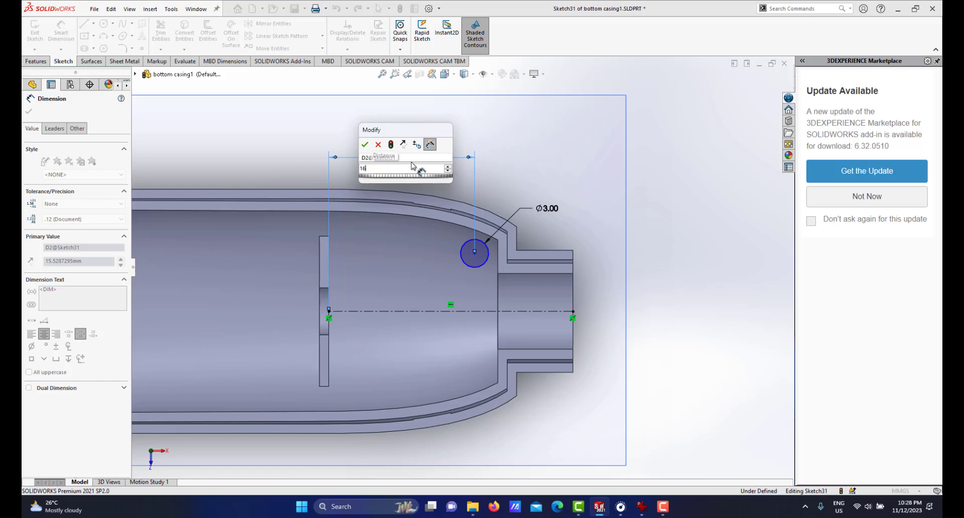
key(Escape)
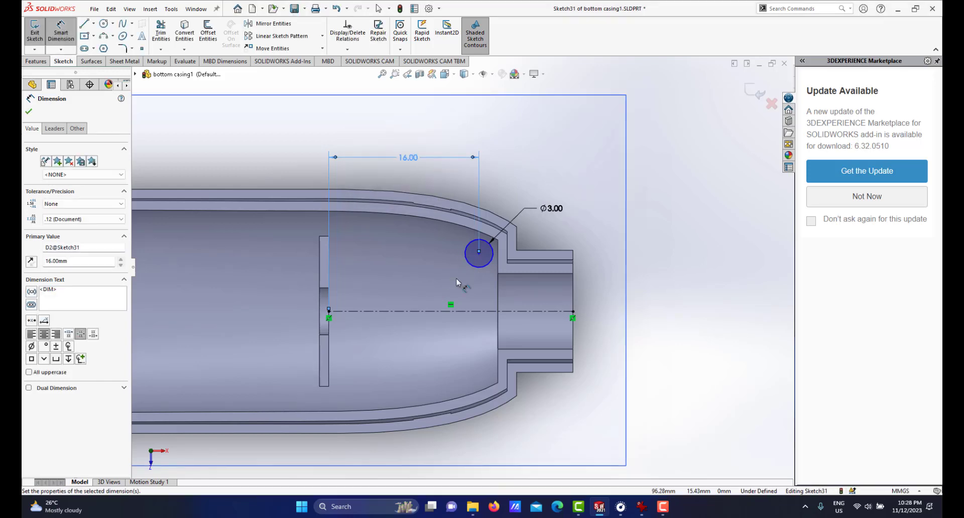
scroll(457, 281, down, 2)
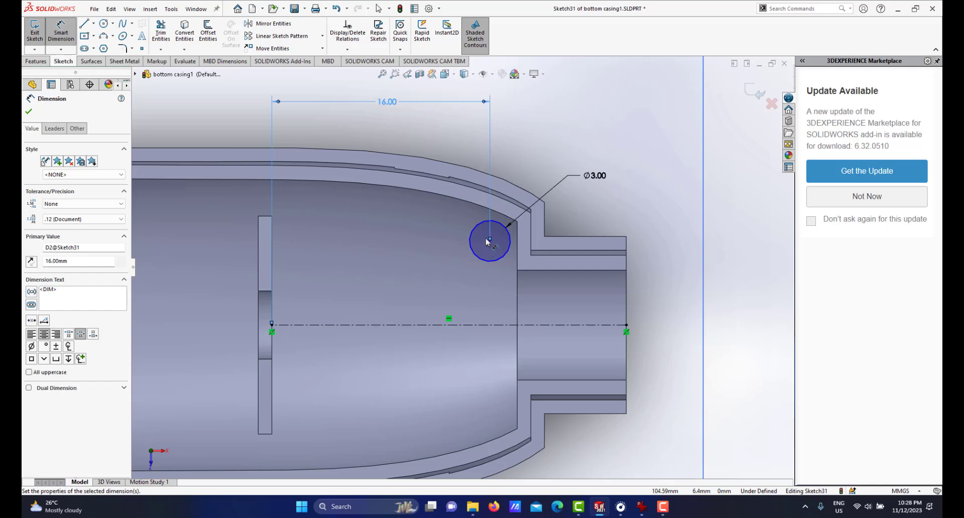
click(487, 243)
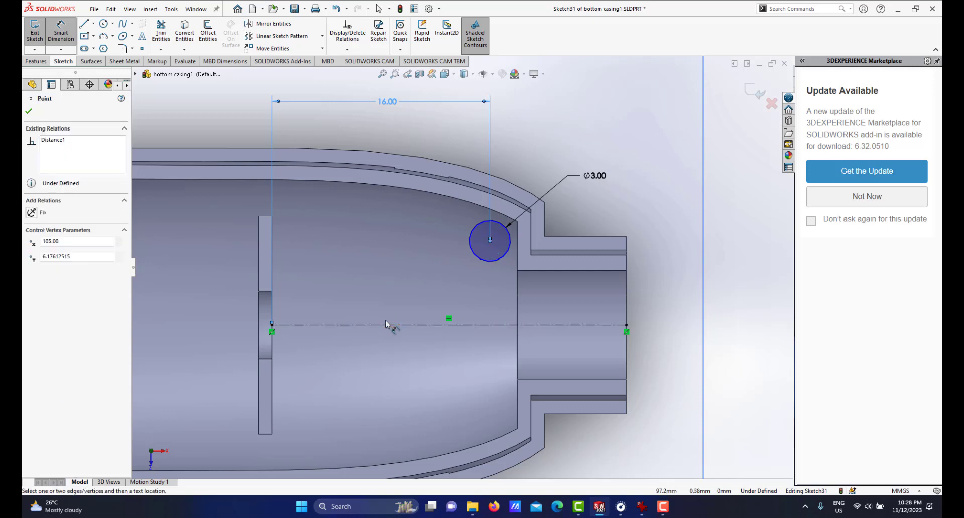
click(402, 326)
click(383, 279)
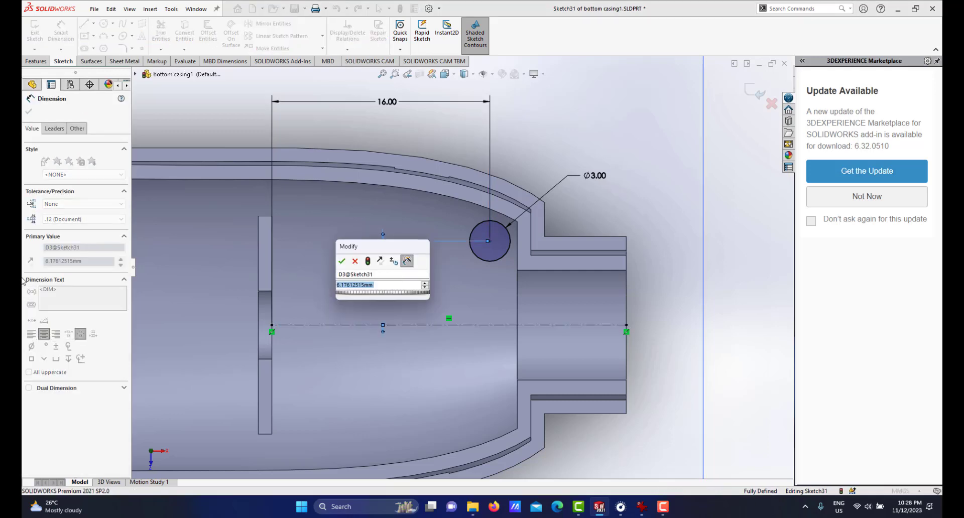
text(6)
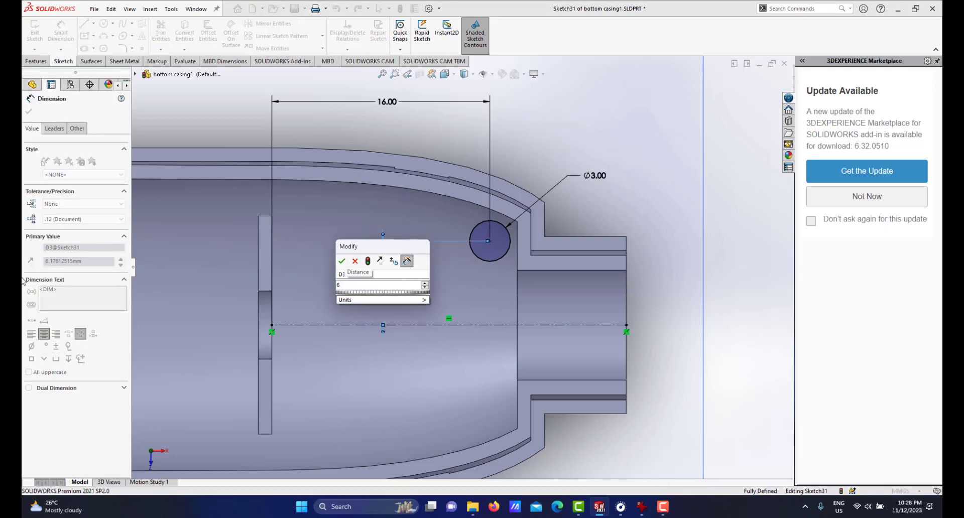
key(Return)
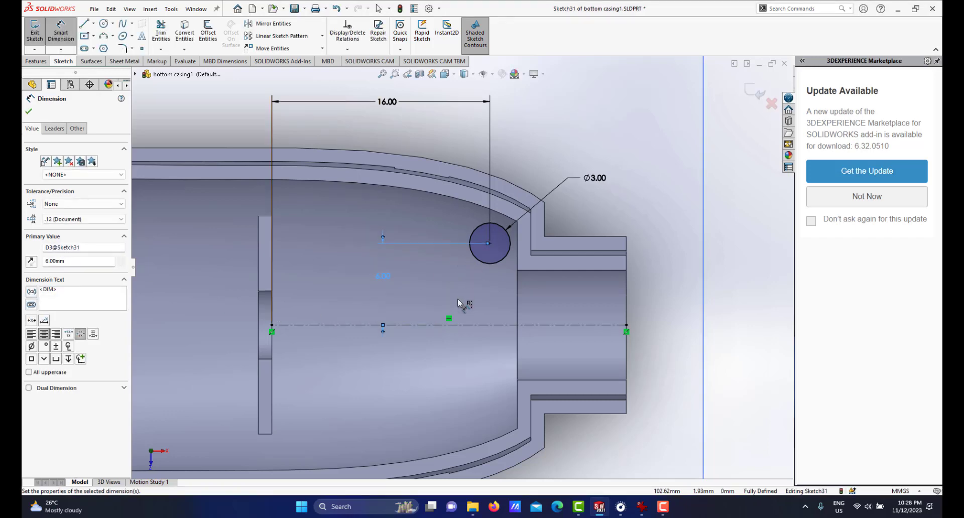
middle_drag(457, 299, 606, 206)
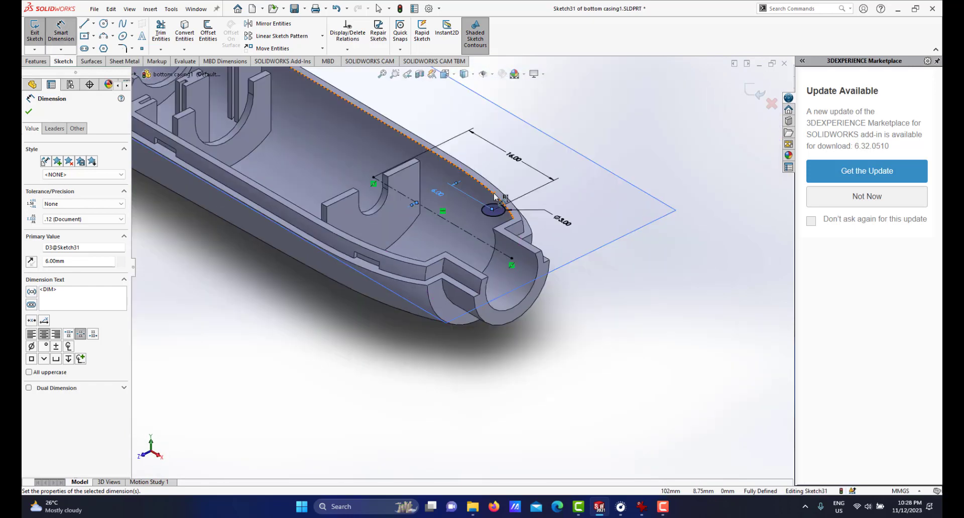
Switch to the Features tab and compare the circle's position with the pink casing photo
middle_drag(495, 195, 502, 201)
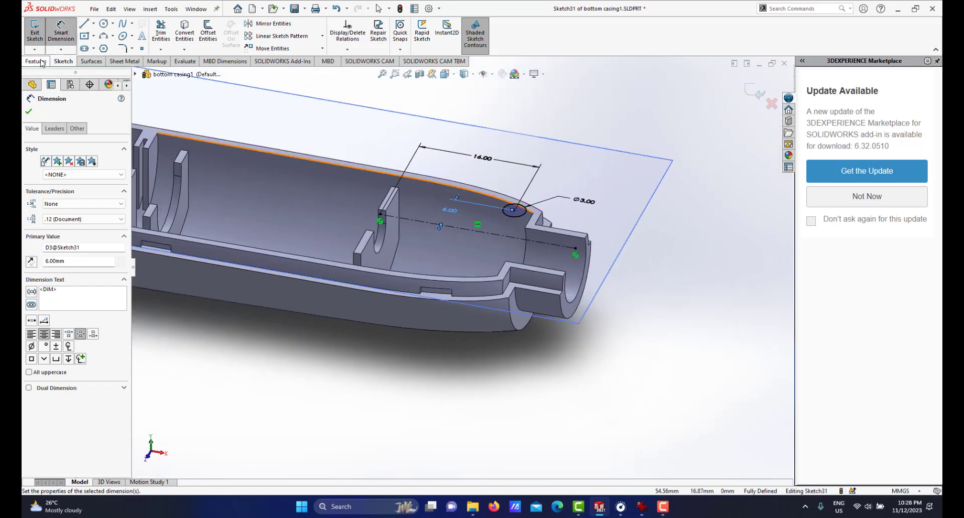
click(39, 61)
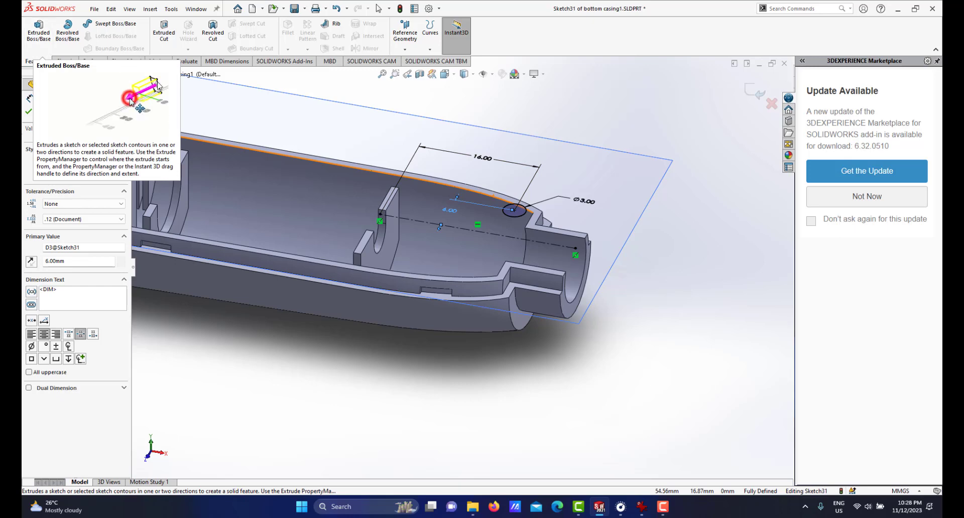
middle_drag(664, 369, 653, 485)
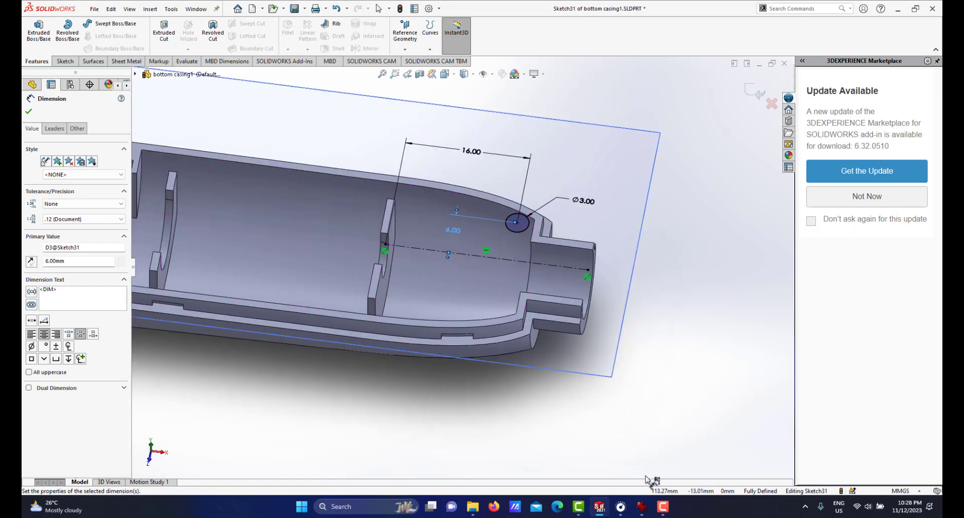
click(644, 507)
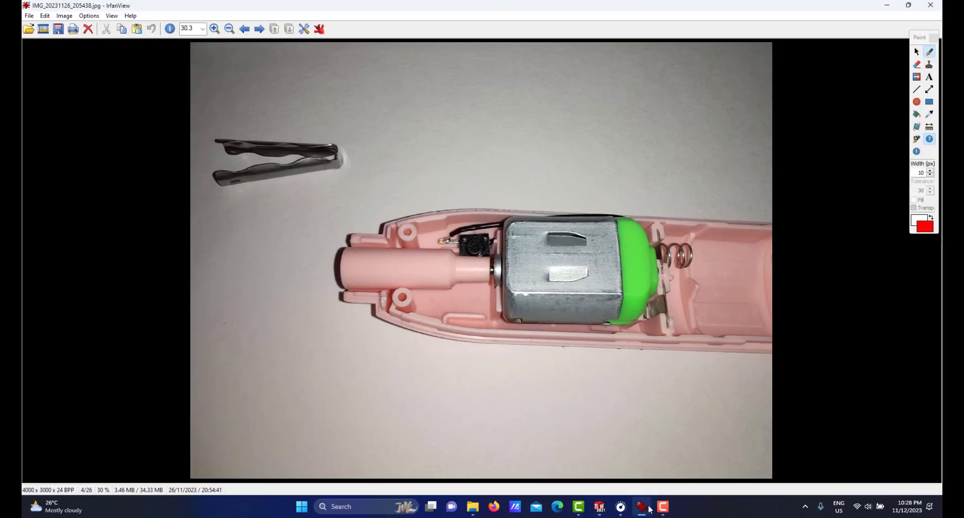
click(600, 507)
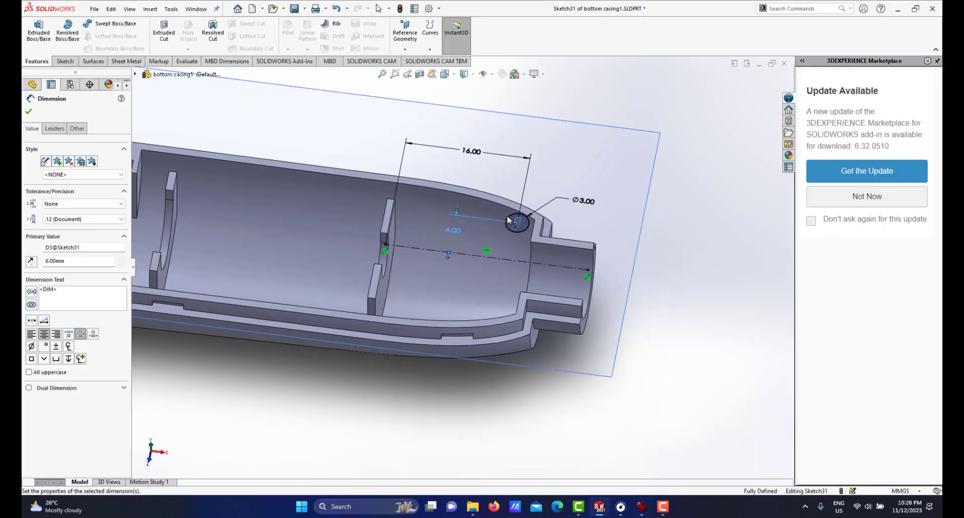
Draw a second circle concentric with the Ø3 circle
scroll(509, 220, down, 3)
click(64, 61)
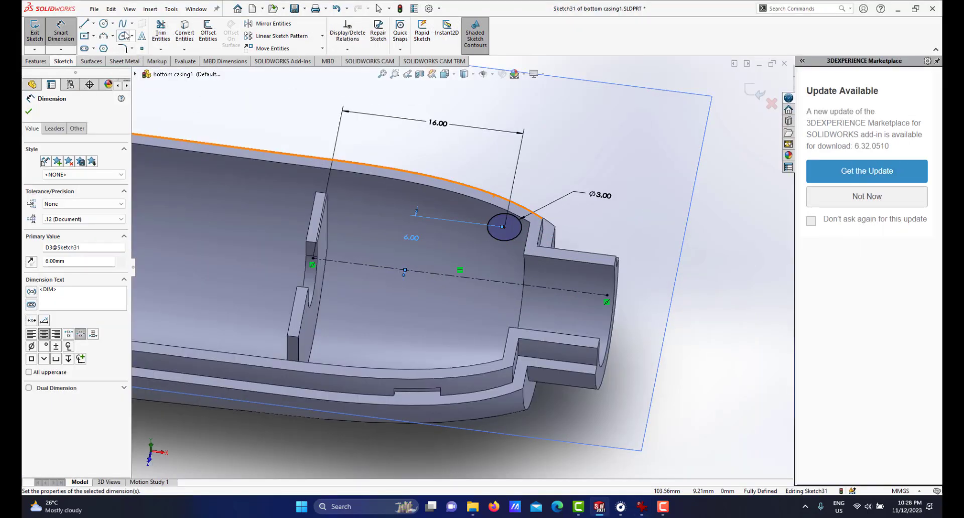
click(103, 24)
scroll(537, 235, down, 2)
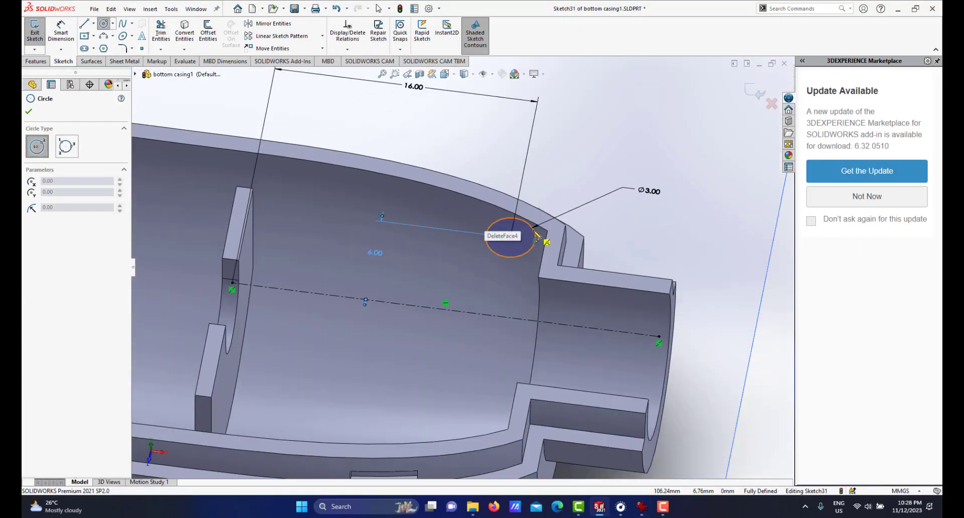
scroll(536, 235, down, 2)
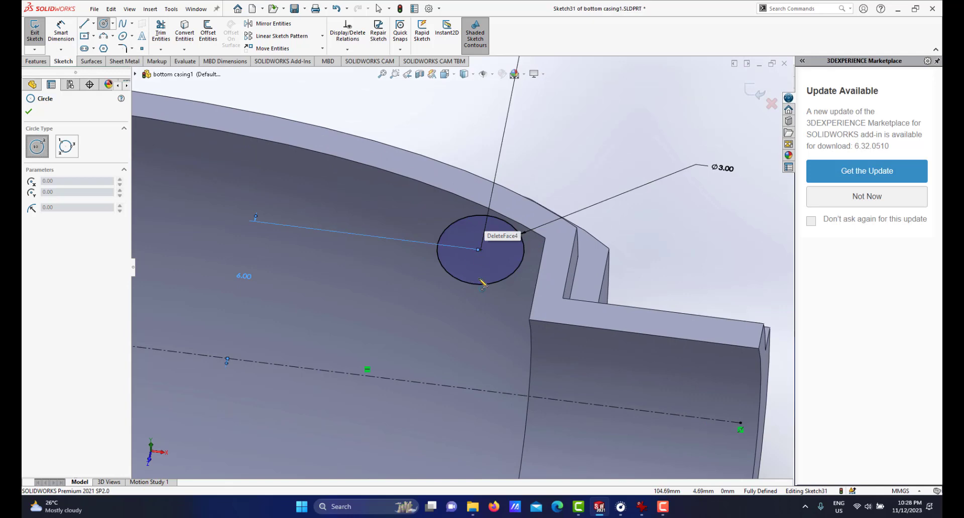
click(479, 250)
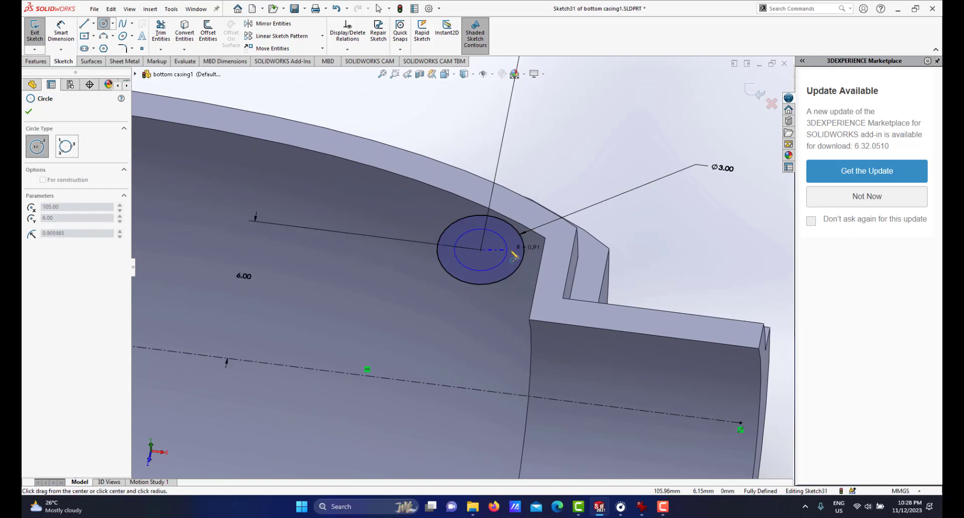
click(509, 252)
Dimension the inner circle to a 1 mm diameter
right_click(508, 213)
click(526, 245)
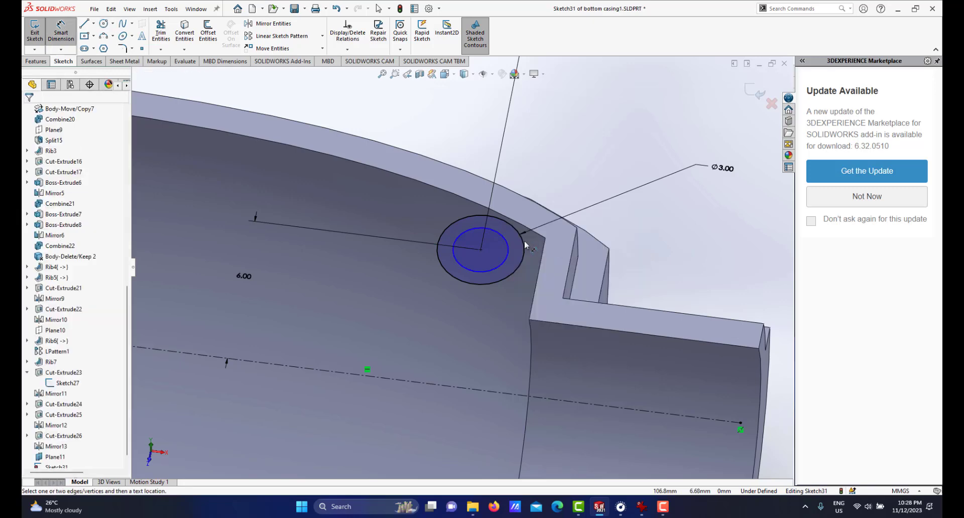
click(508, 242)
click(518, 216)
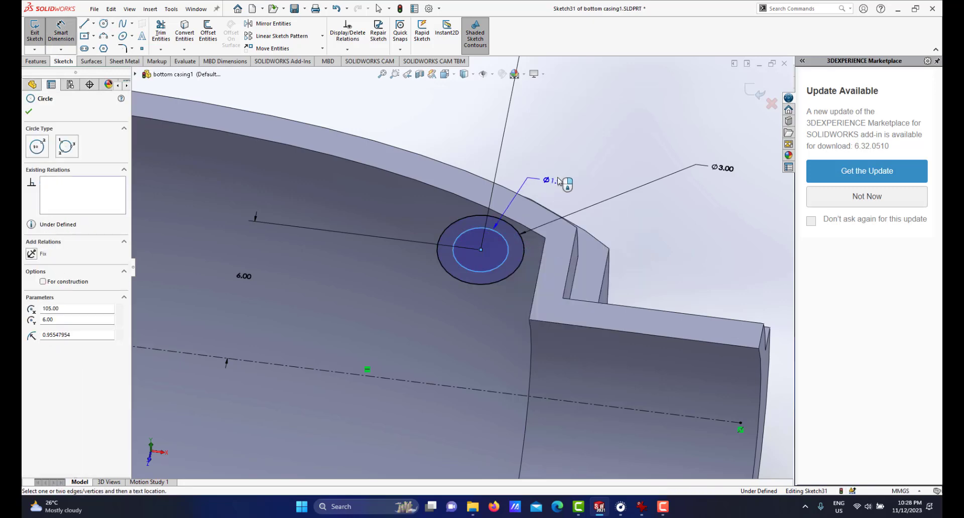
click(512, 204)
text(1)
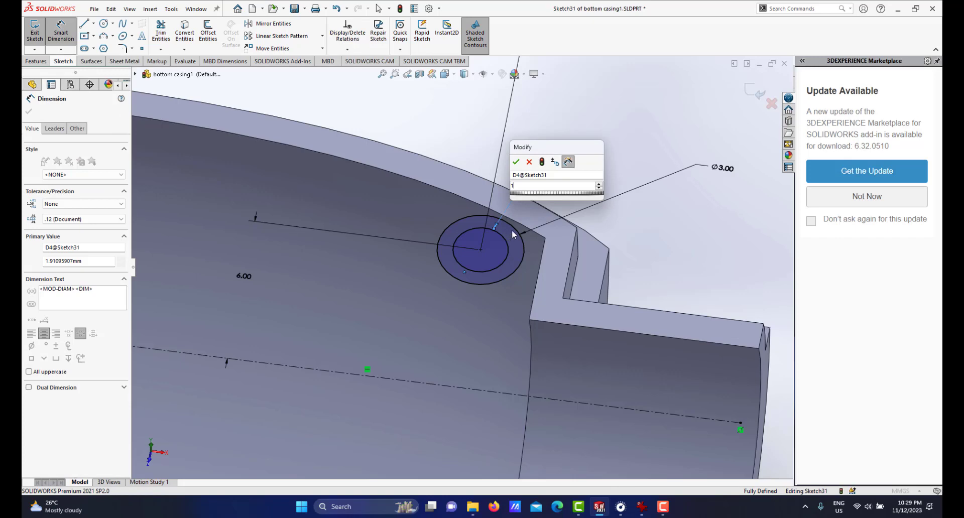
key(Escape)
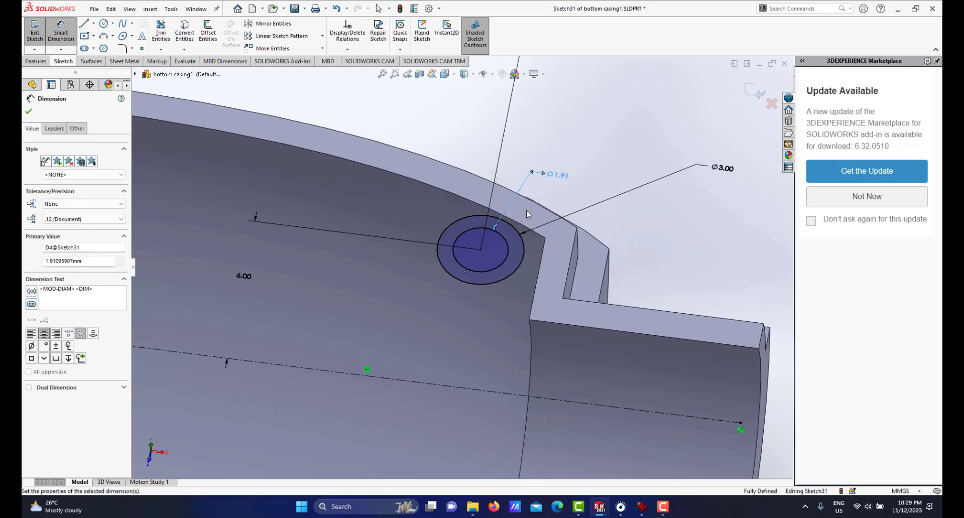
scroll(493, 264, up, 5)
middle_drag(471, 284, 452, 296)
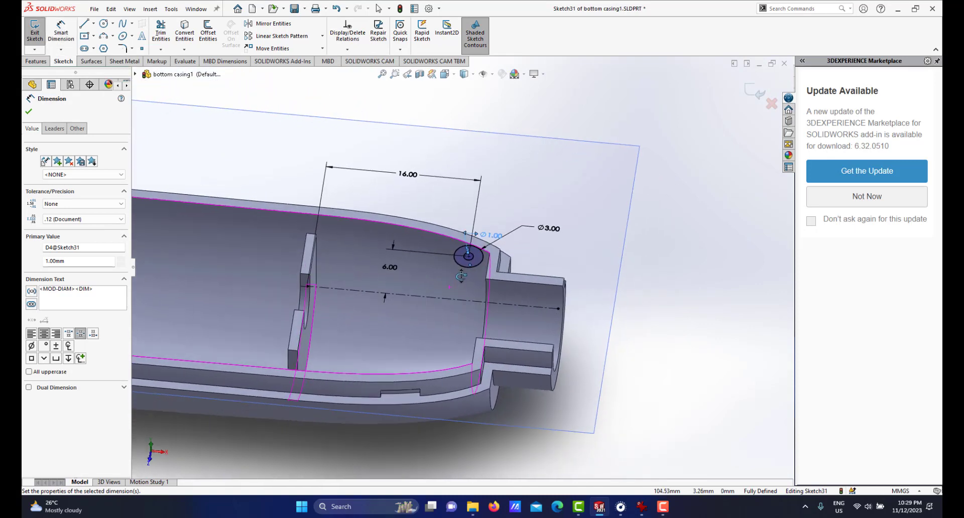
Extrude the ring sketch downward, Up To Surface, to the casing's inner face, then check the photo
click(36, 62)
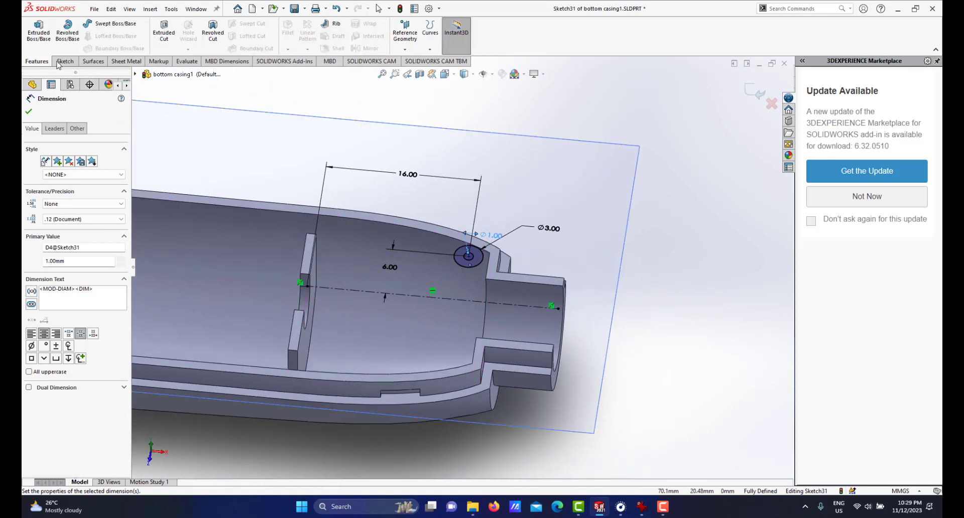
click(39, 31)
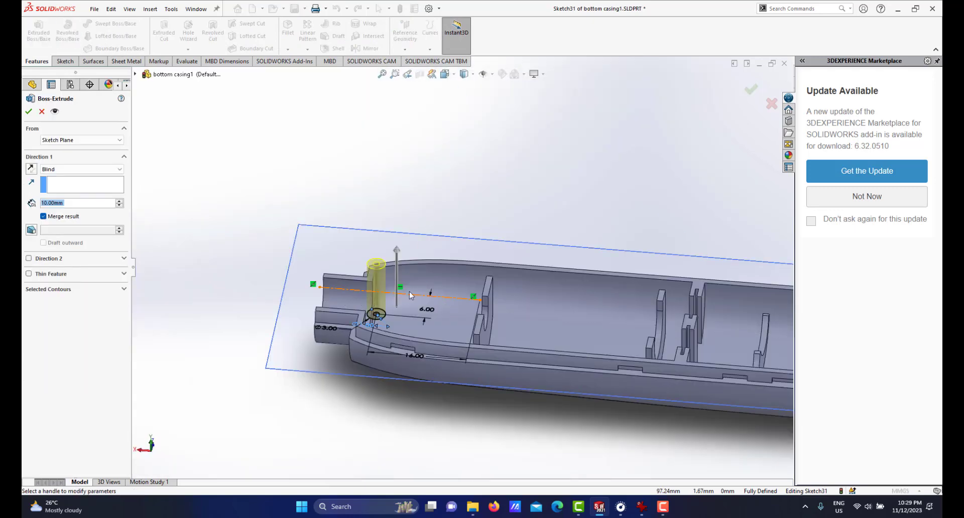
click(31, 169)
middle_drag(372, 257, 246, 247)
click(81, 170)
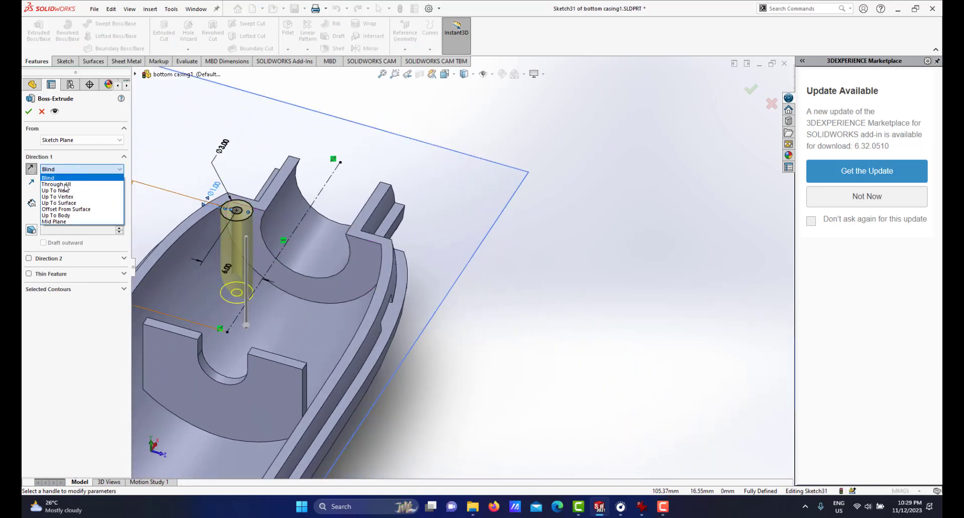
click(60, 206)
click(196, 293)
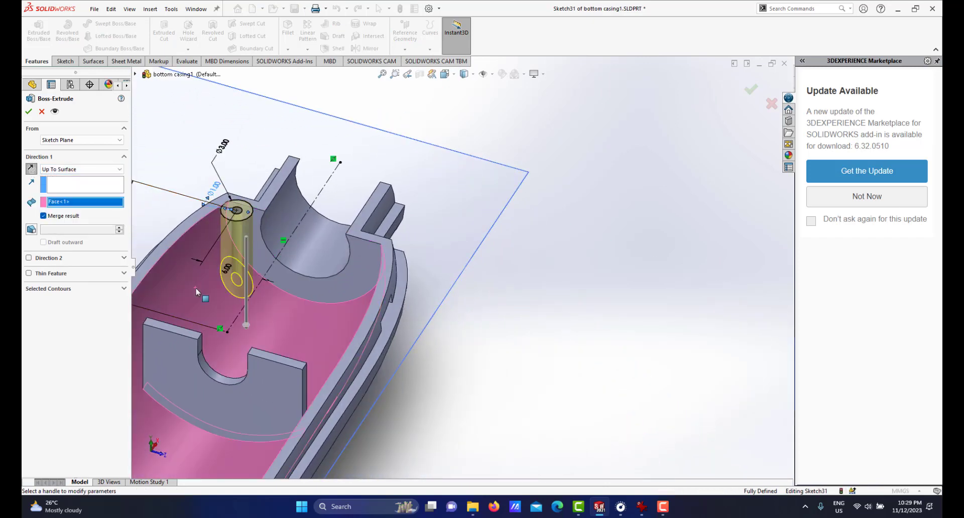
click(29, 111)
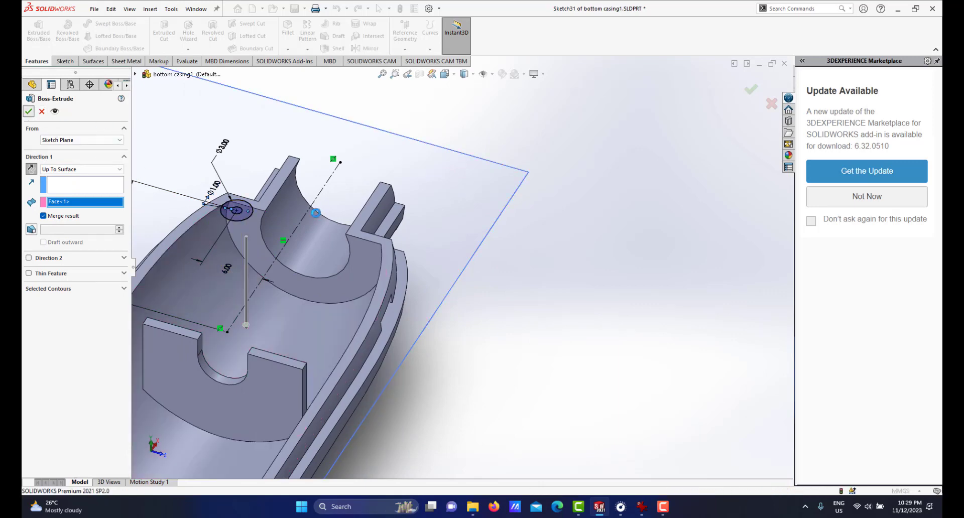
middle_drag(322, 207, 411, 278)
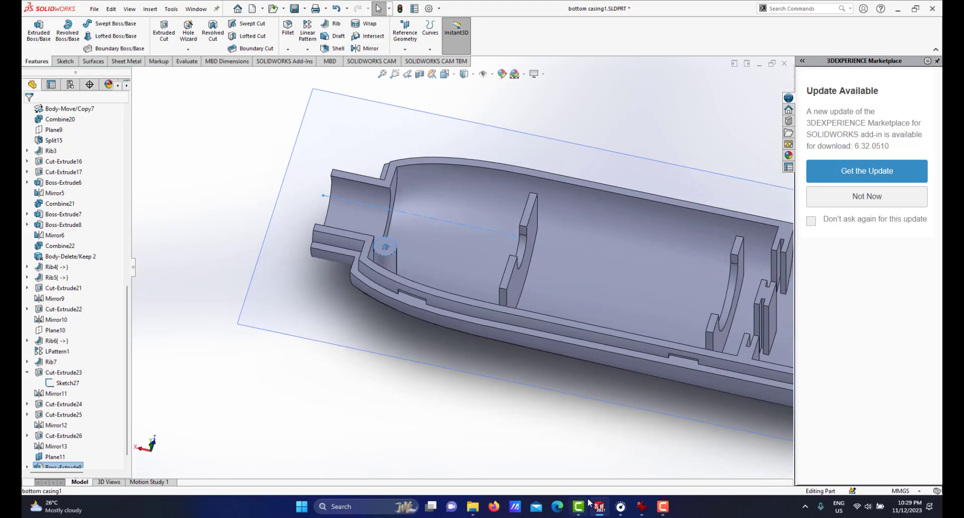
key(alt+Tab)
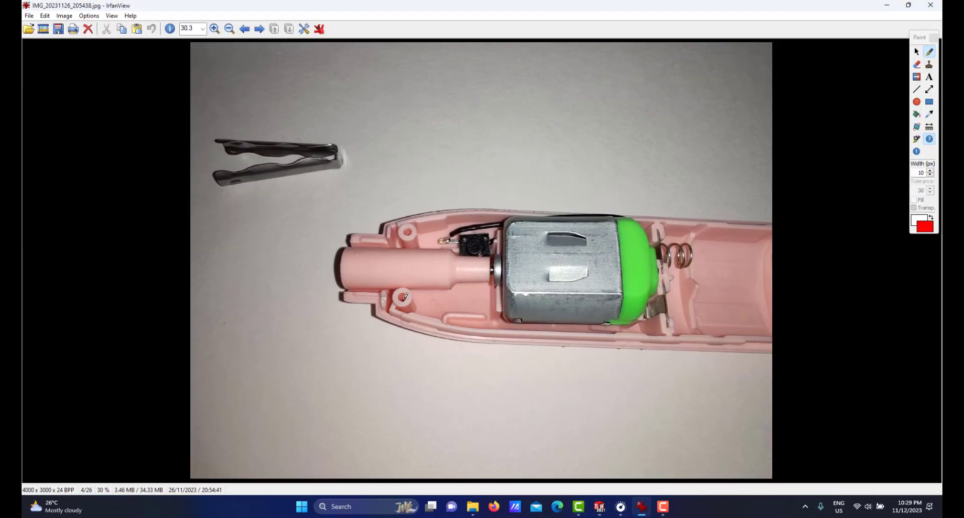
click(642, 507)
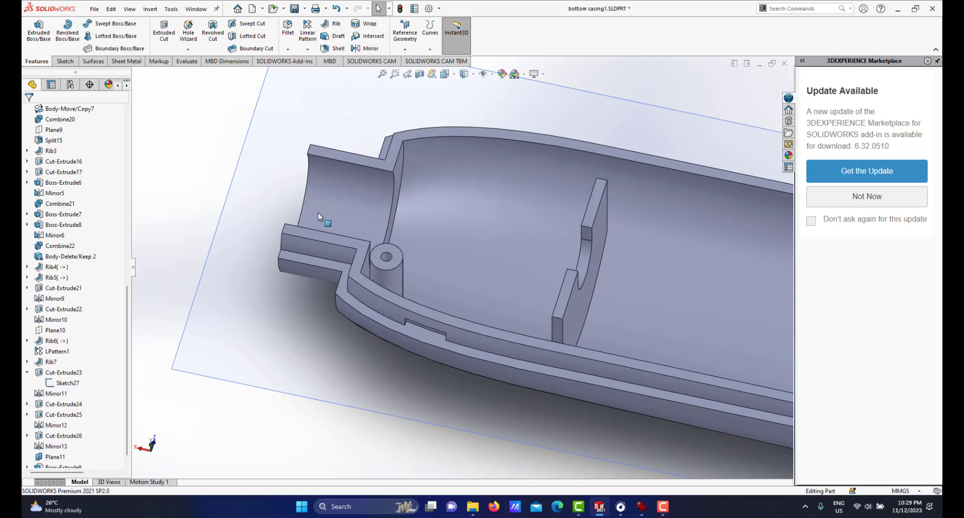
Mirror the screw boss Boss-Extrude9 across the Front Plane
middle_drag(319, 216, 190, 86)
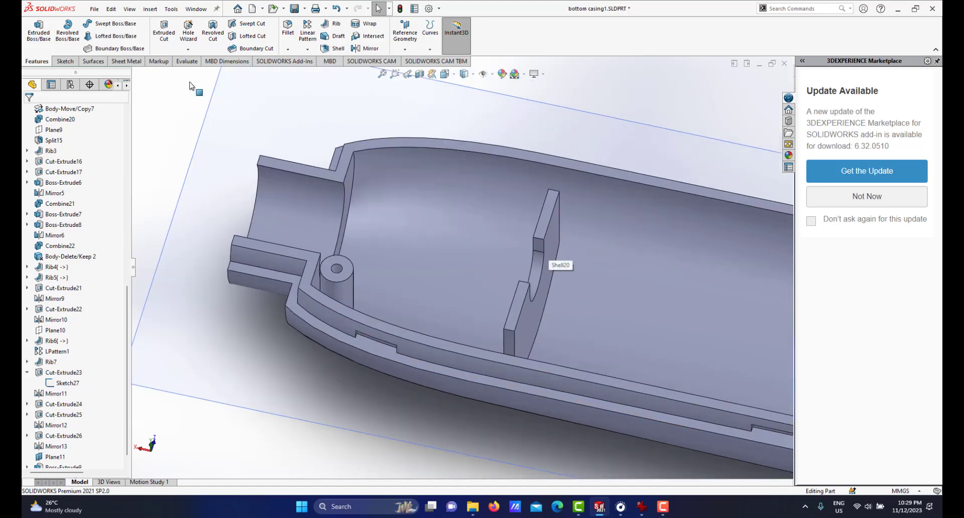
click(367, 51)
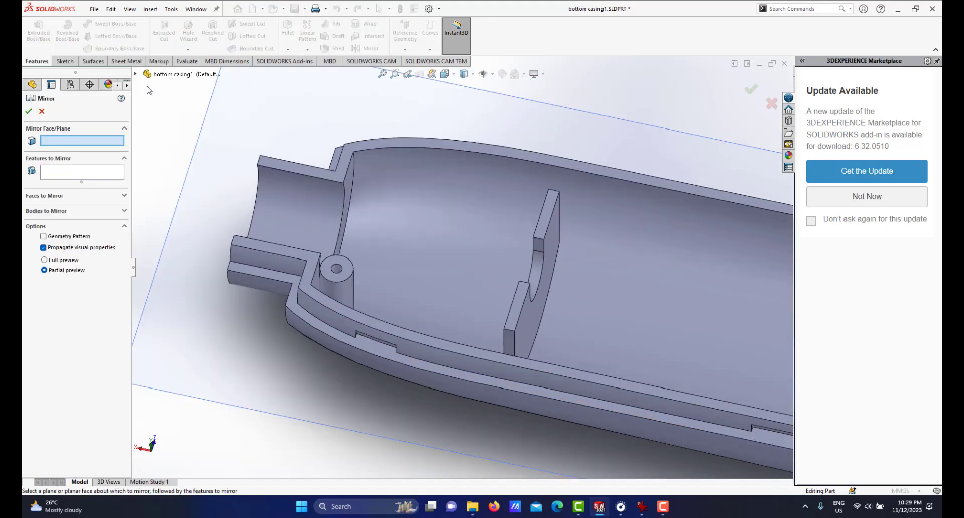
click(135, 75)
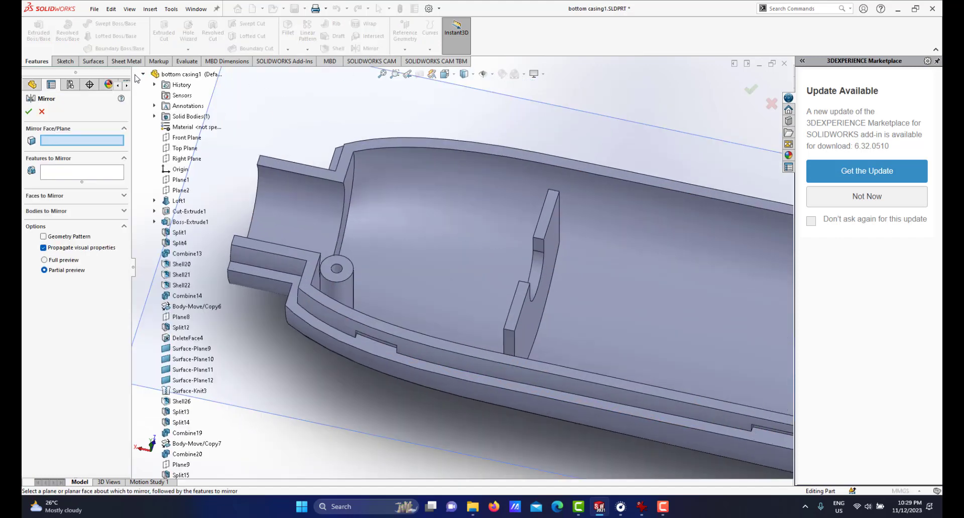
click(187, 137)
click(340, 299)
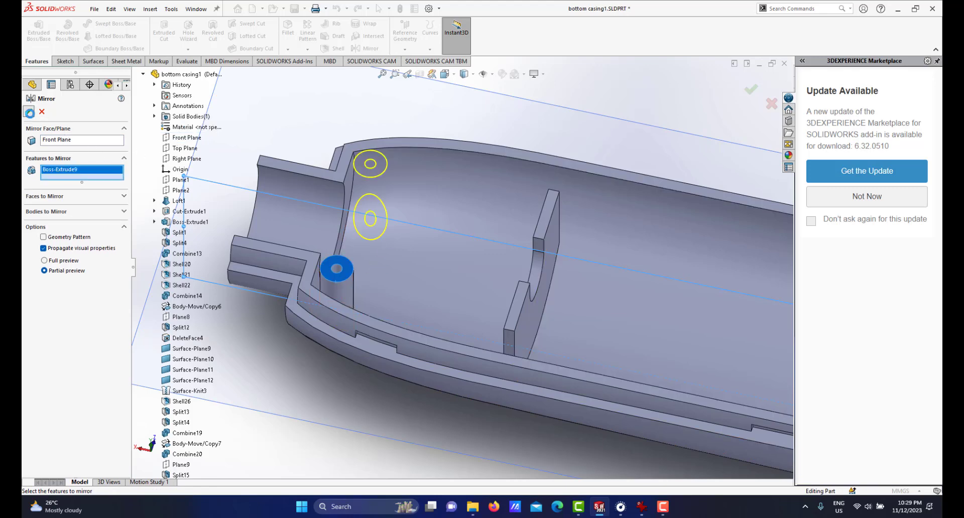
click(29, 112)
Hide Plane11, zoom to fit, save the part and bring up the reference photo
middle_drag(302, 144, 437, 246)
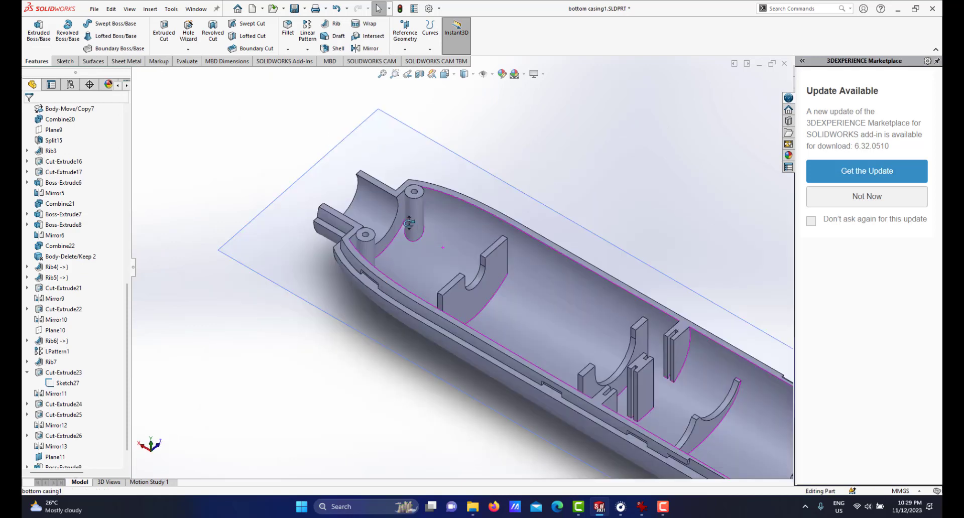
scroll(420, 239, up, 3)
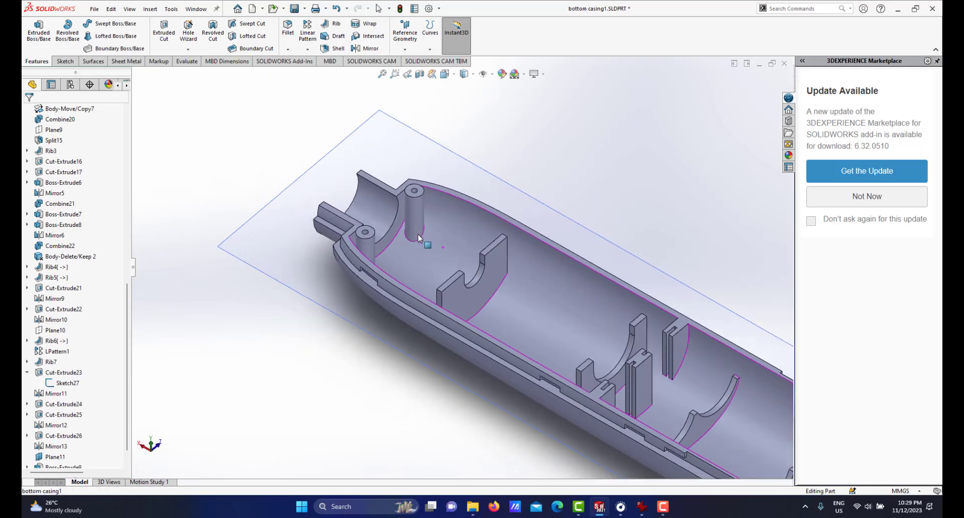
click(458, 155)
click(510, 122)
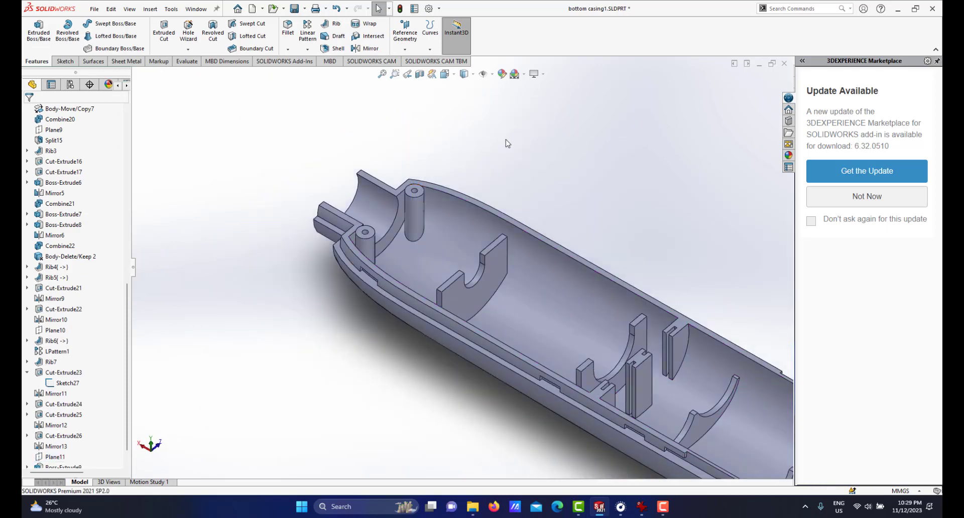
click(382, 74)
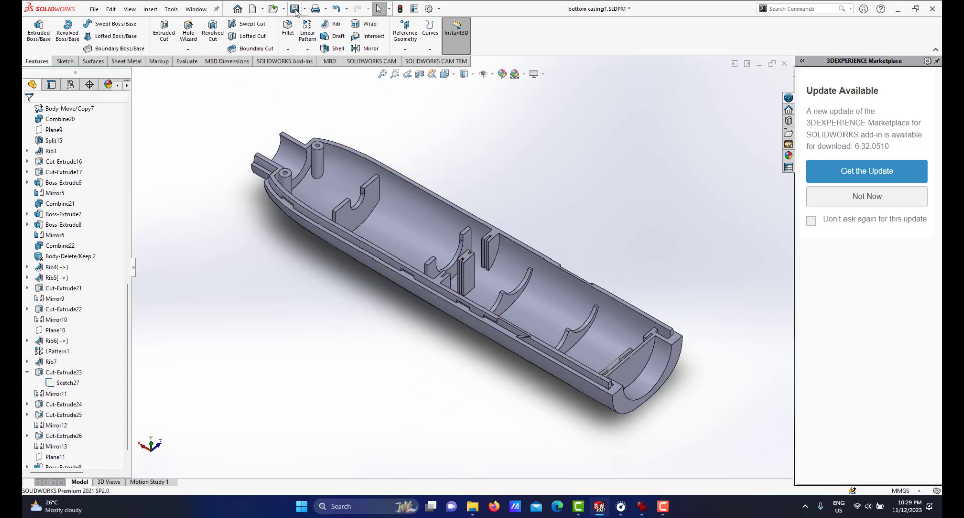
click(295, 9)
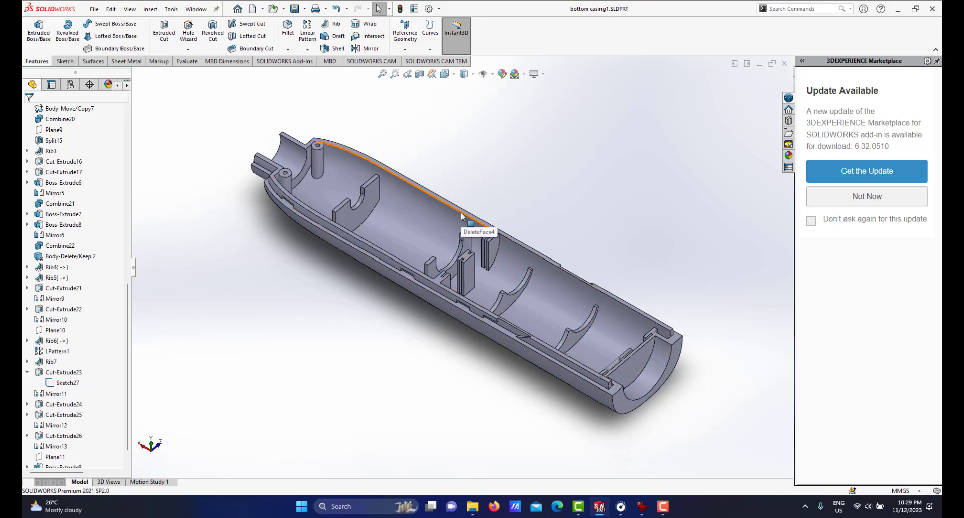
click(641, 509)
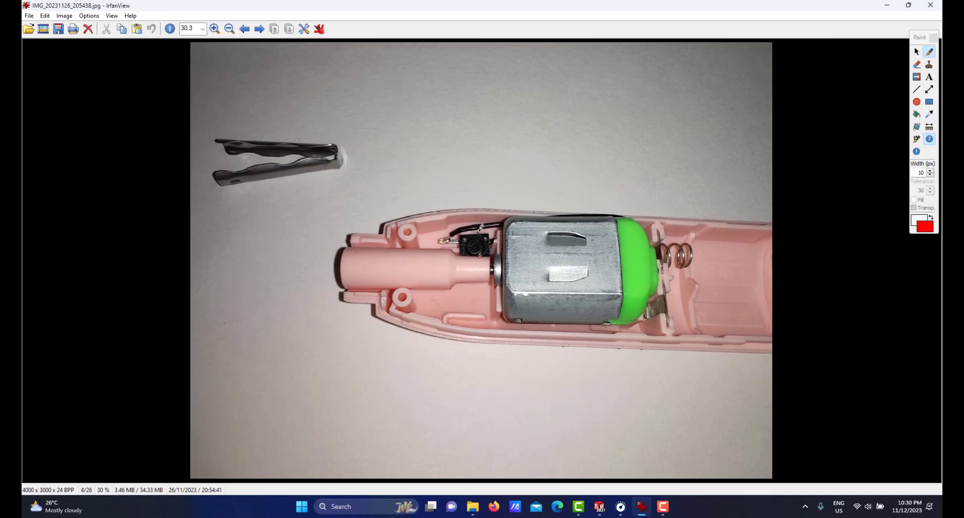
Draw a red freehand outline around the black switch beside the motor
mouse_move(482, 227)
mouse_down()
mouse_move(459, 237)
mouse_move(458, 254)
mouse_move(487, 249)
mouse_move(485, 231)
mouse_up()
On the two-casing-pieces photo, circle the small pink piece and the round hole in red
key(Left)
key(Left)
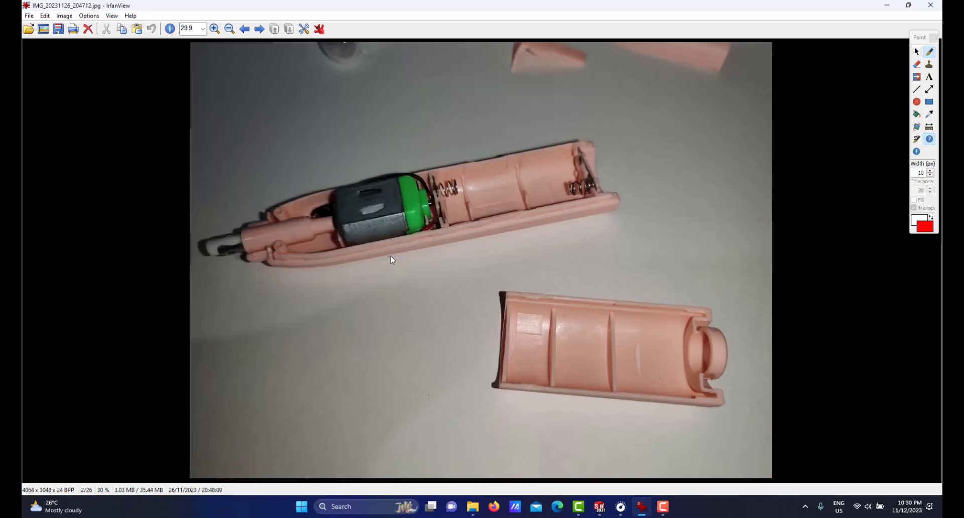
key(Right)
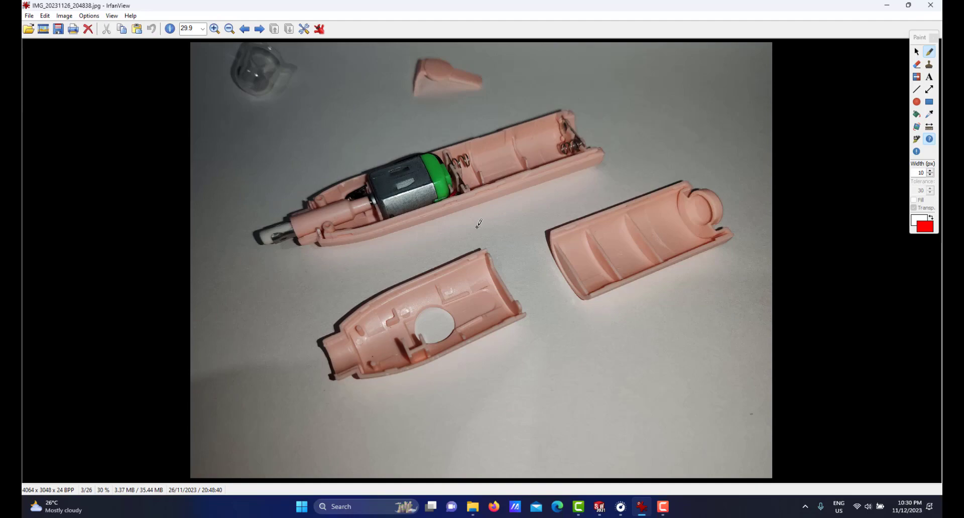
key(Left)
key(Left)
key(Left)
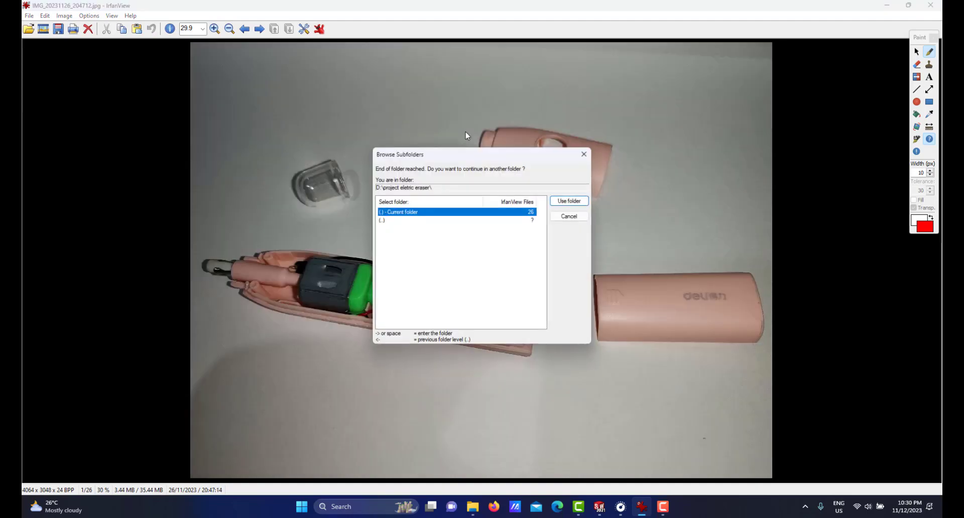
click(564, 217)
key(Right)
key(Right)
key(Right)
key(Right)
key(Right)
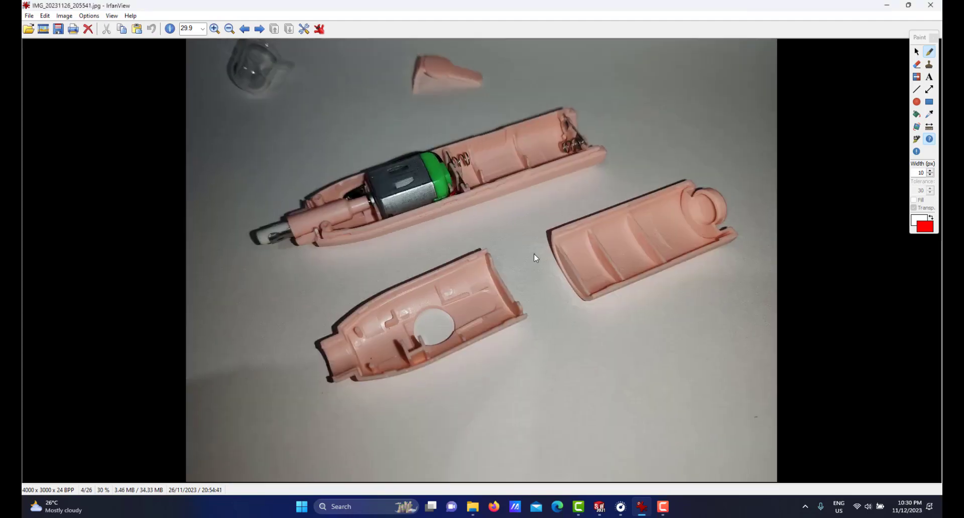
key(Right)
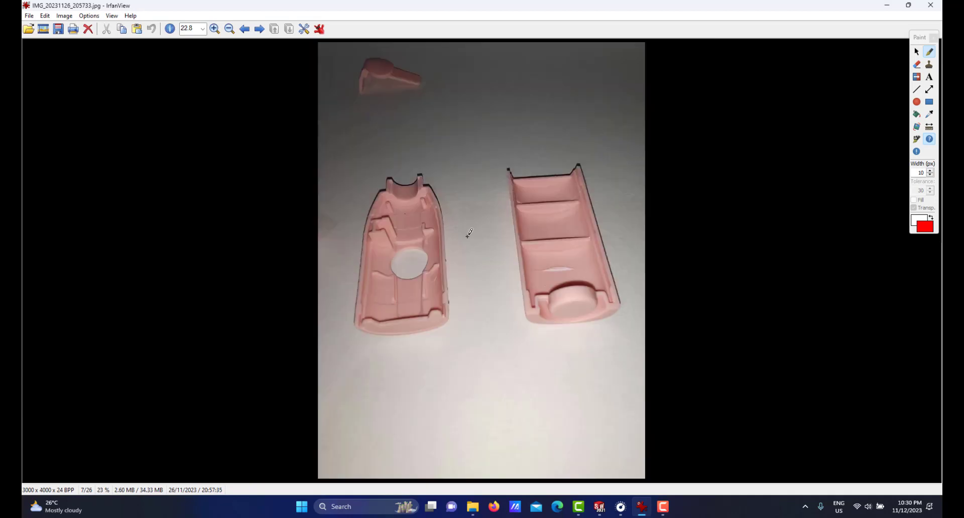
mouse_move(410, 65)
mouse_down()
mouse_move(371, 59)
mouse_move(358, 98)
mouse_move(405, 74)
mouse_up()
mouse_move(407, 245)
mouse_down()
mouse_move(383, 254)
mouse_move(441, 262)
mouse_up()
Move ahead to the assembled eraser photo and circle its round button in red
key(Right)
key(Right)
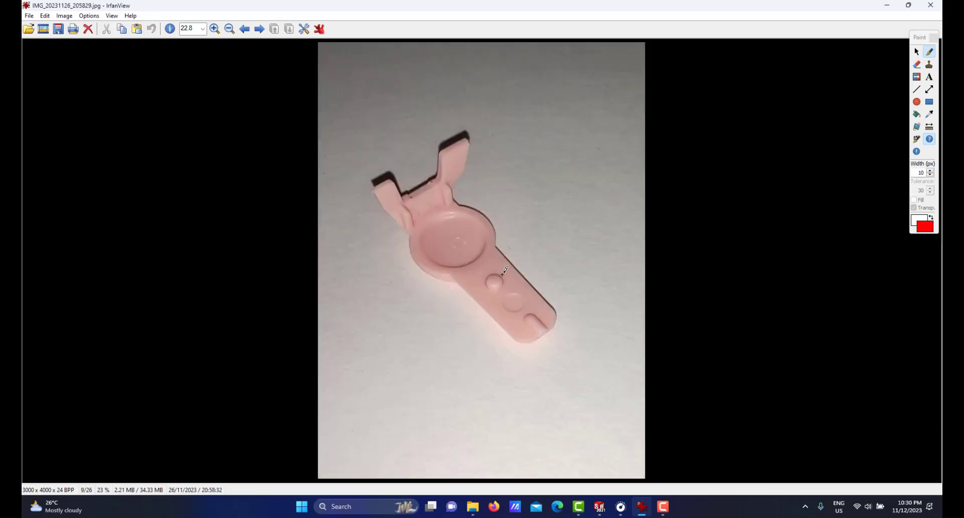
key(Right)
key(Left)
key(Right)
key(Right)
key(Right)
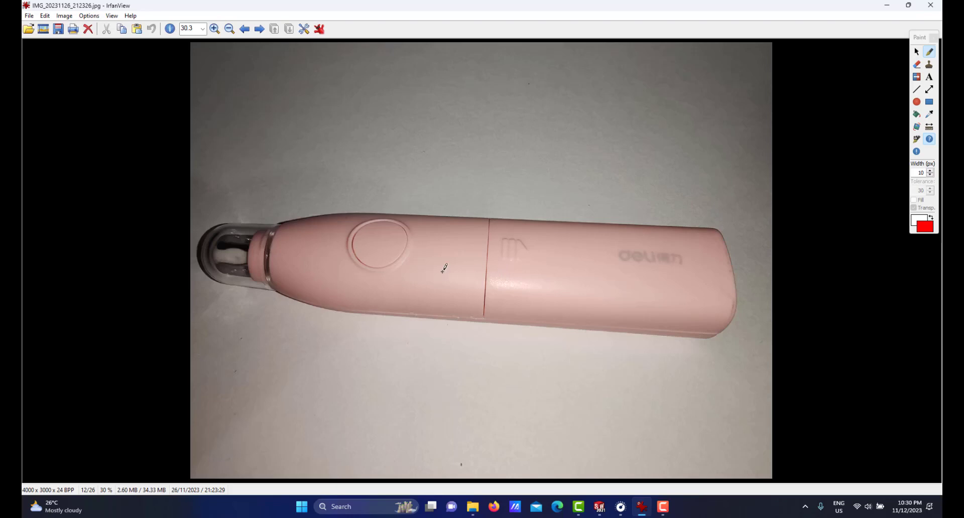
mouse_move(383, 211)
mouse_down()
mouse_move(347, 227)
mouse_move(350, 262)
mouse_move(400, 250)
mouse_up()
Circle the motor's edge on the motor-in-housing photo, then return to the disassembled-parts photo
key(Right)
key(Right)
key(Right)
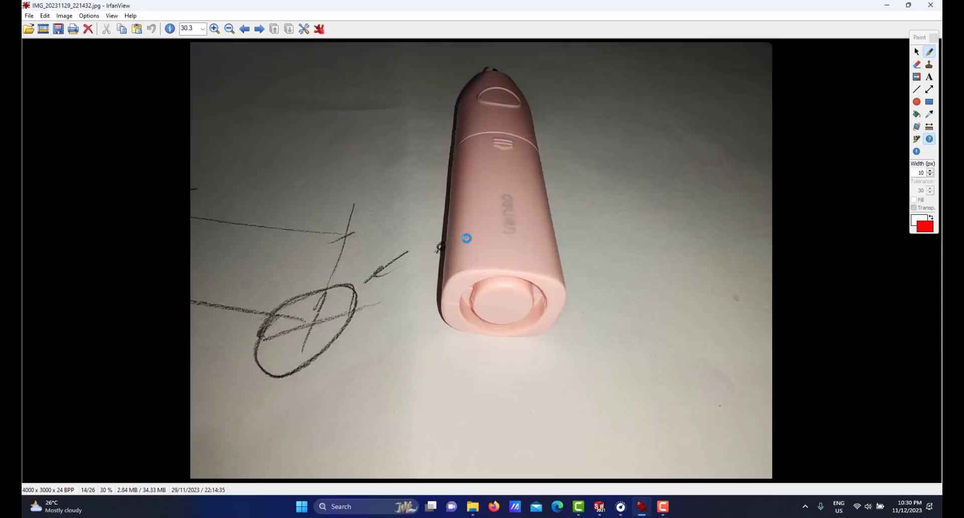
key(Right)
key(Right)
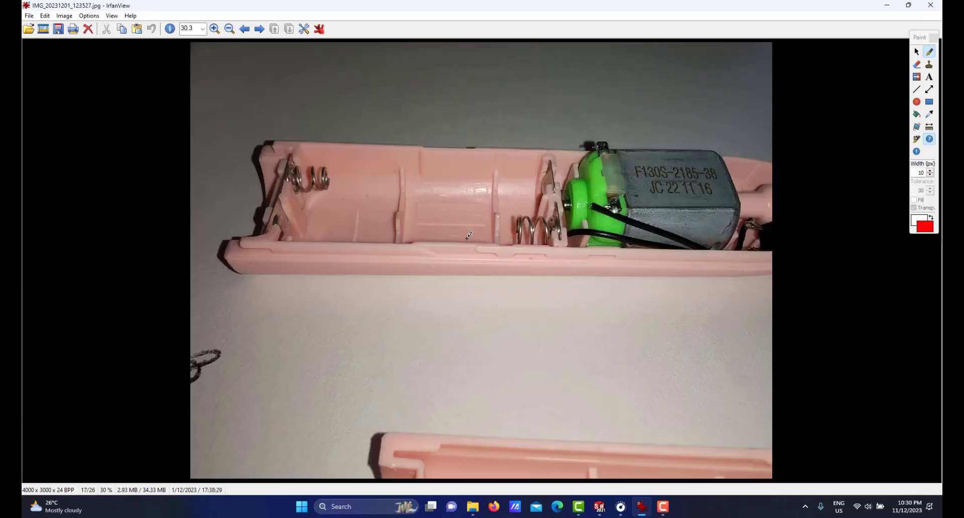
key(Right)
key(Left)
key(Left)
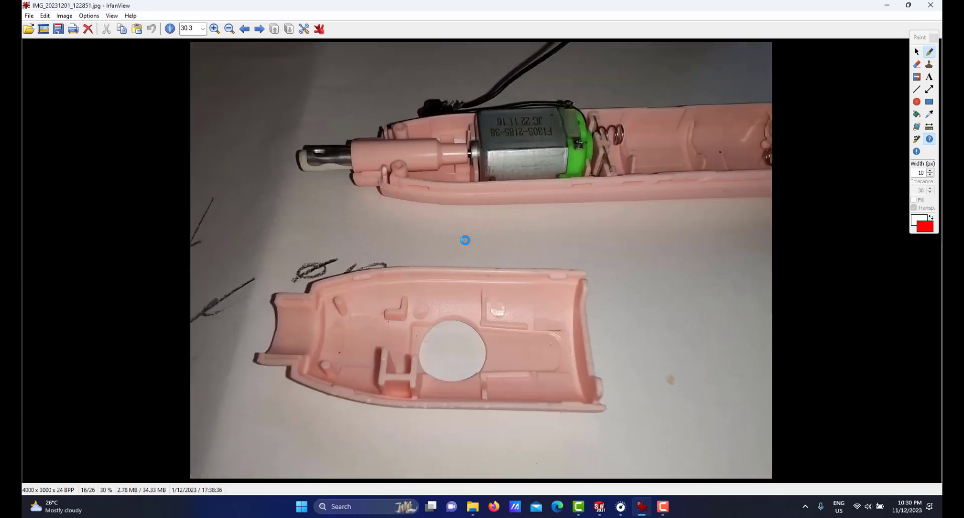
key(Left)
key(Left)
key(Left)
key(Left)
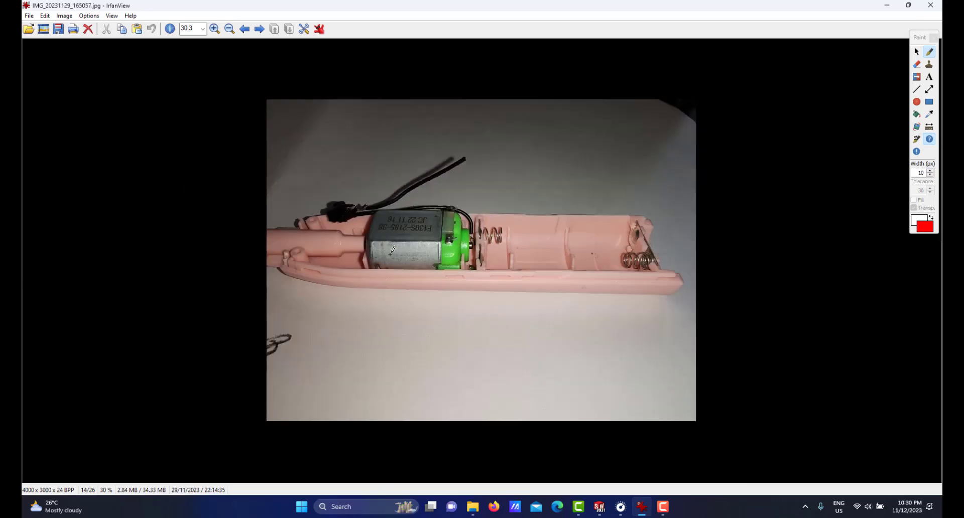
key(Left)
key(Left)
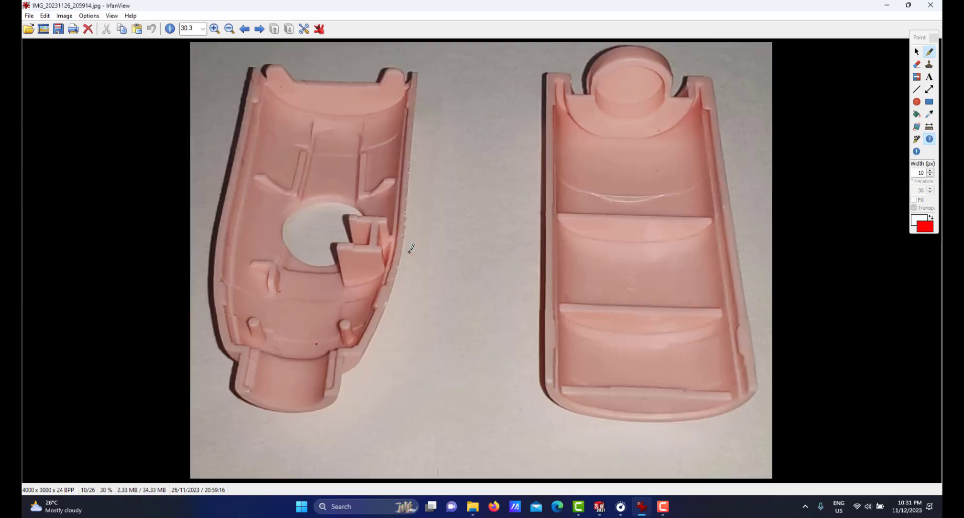
key(Right)
key(Right)
key(Right)
key(Right)
key(Right)
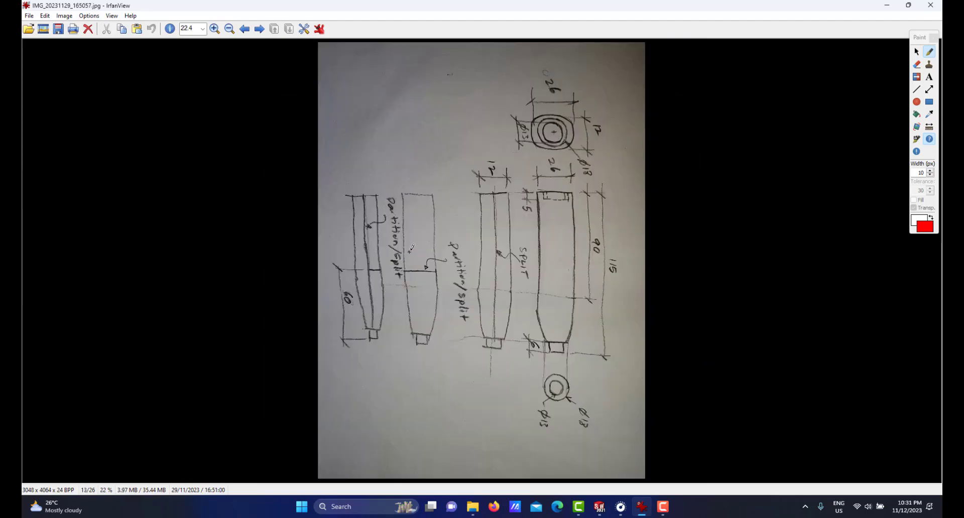
key(Left)
key(Left)
key(Left)
key(Left)
key(Left)
key(Left)
key(Left)
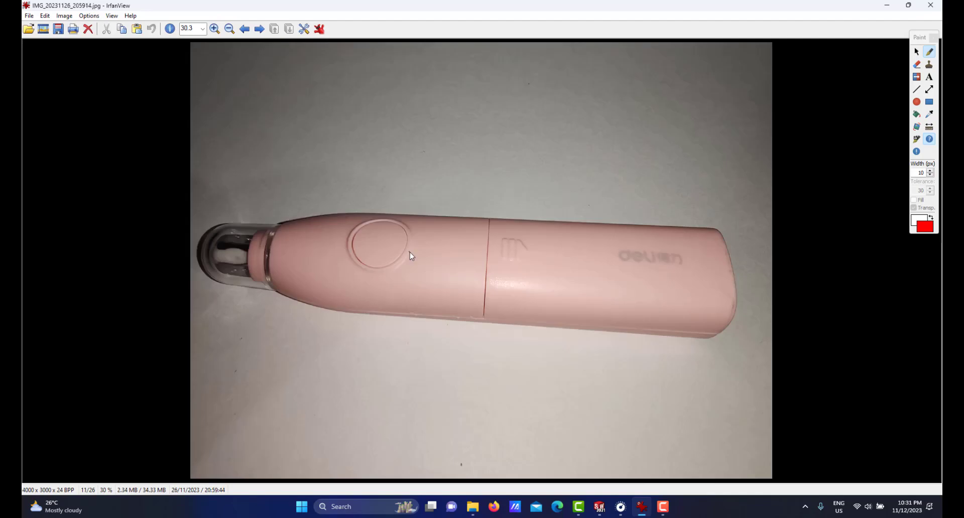
key(Left)
key(Left)
key(Left)
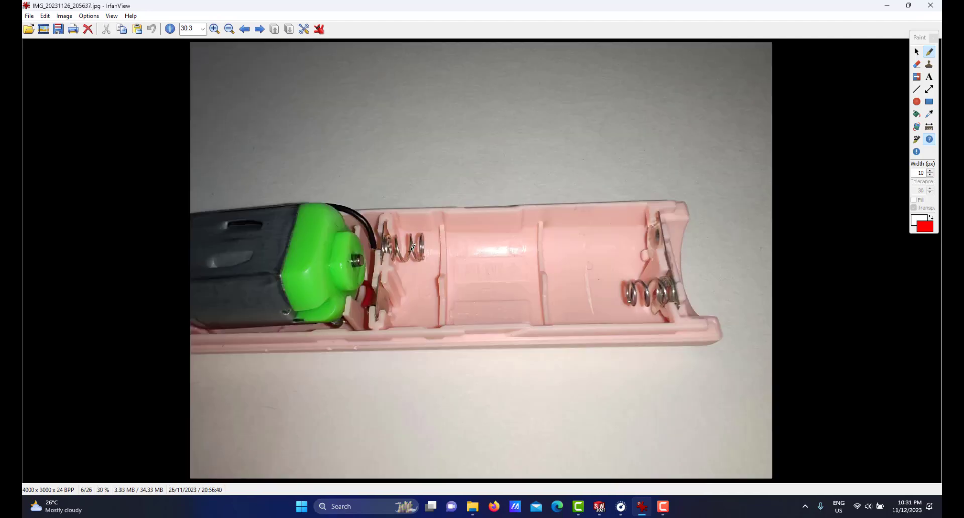
key(Left)
key(Left)
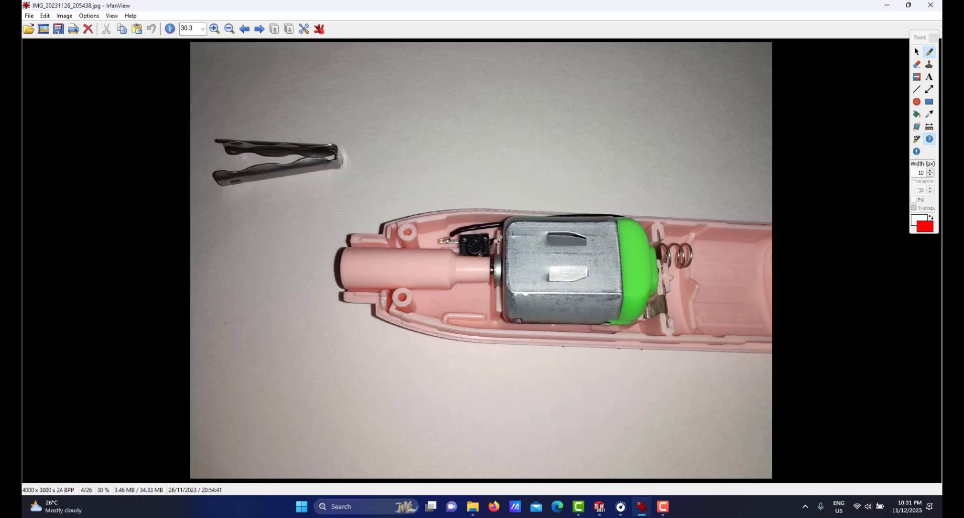
mouse_move(534, 225)
mouse_down()
mouse_move(516, 224)
mouse_move(527, 246)
mouse_up()
key(Left)
key(Left)
key(Left)
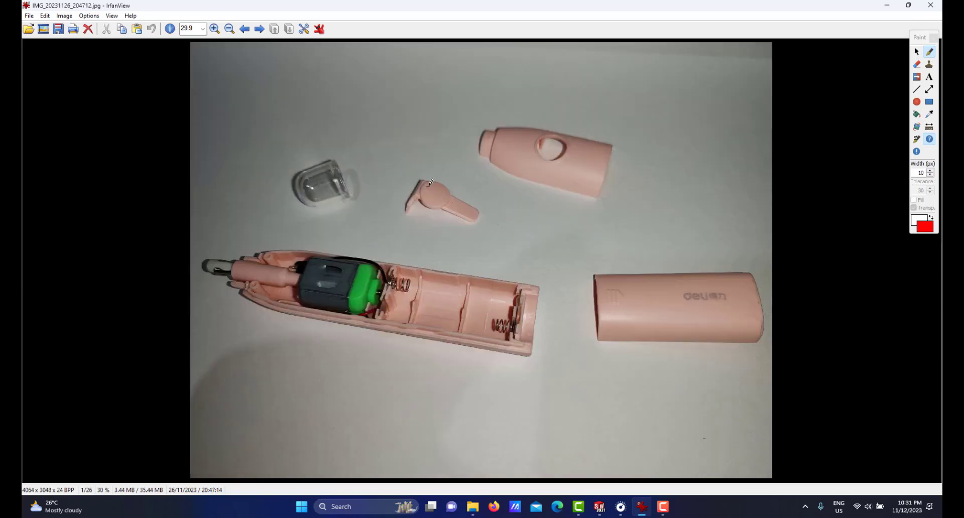
Circle the small pink button piece in red with a line to its hole, and mark the motor's edge
mouse_move(422, 174)
mouse_down()
mouse_move(465, 230)
mouse_move(456, 196)
mouse_move(496, 165)
mouse_move(545, 147)
mouse_up()
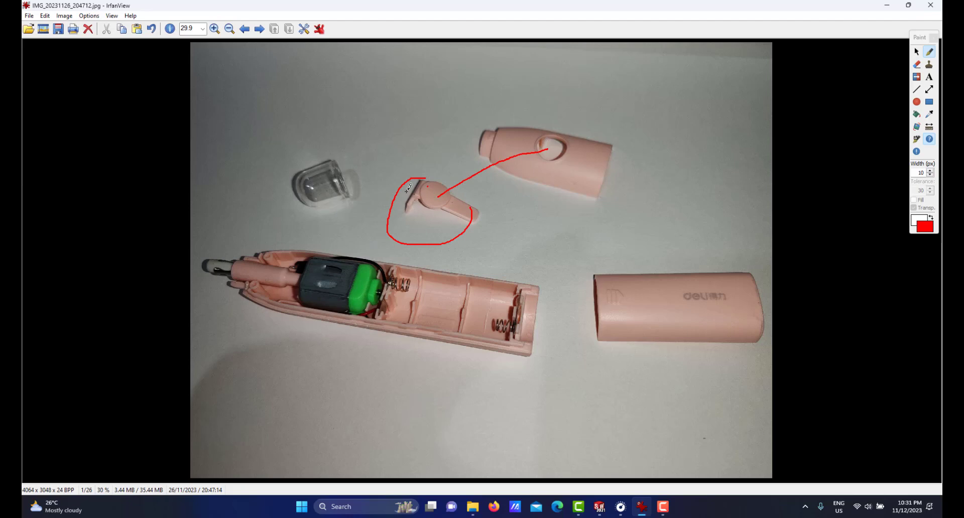
drag(407, 190, 417, 222)
mouse_move(305, 249)
mouse_down()
mouse_move(295, 254)
mouse_move(302, 276)
mouse_up()
scroll(376, 258, down, 1)
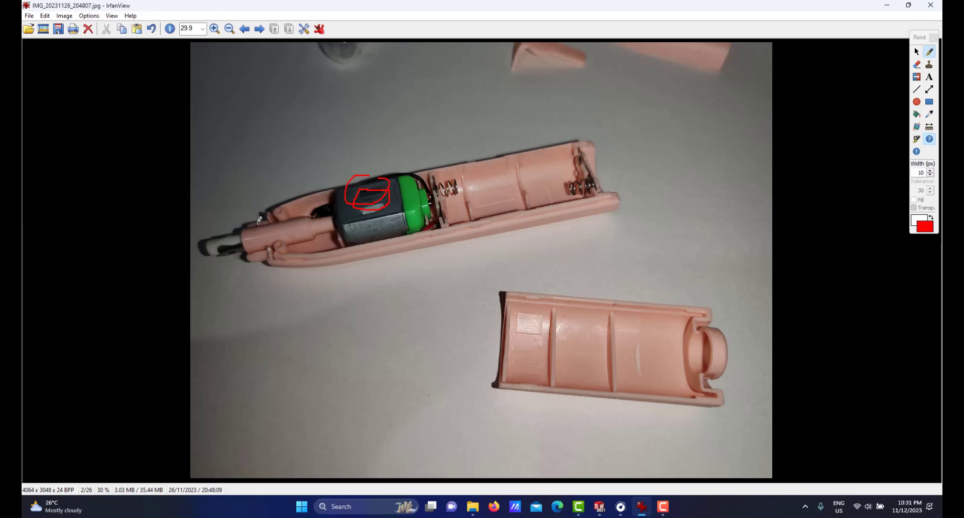
Cycle through the photos, decline the Browse Subfolders prompt, and stop on image 12/26
key(space)
key(space)
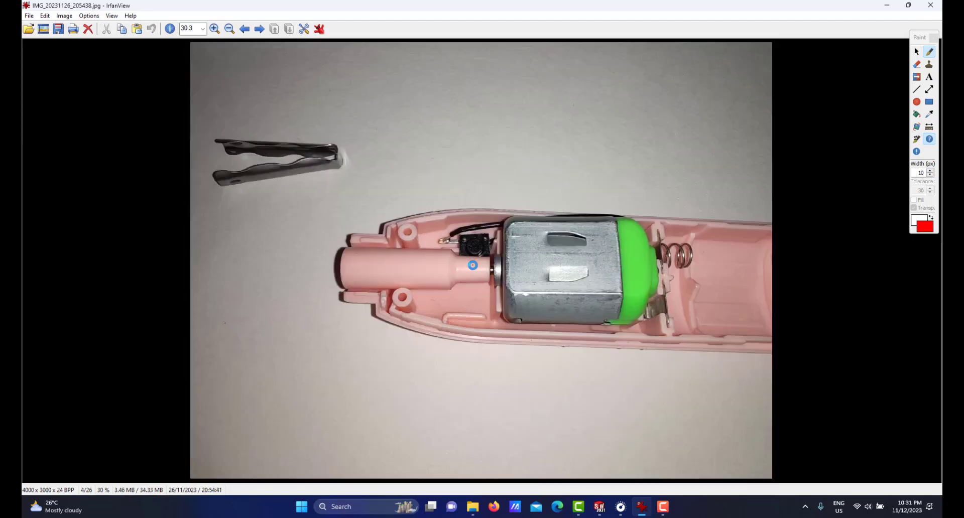
key(BackSpace)
key(space)
key(space)
key(space)
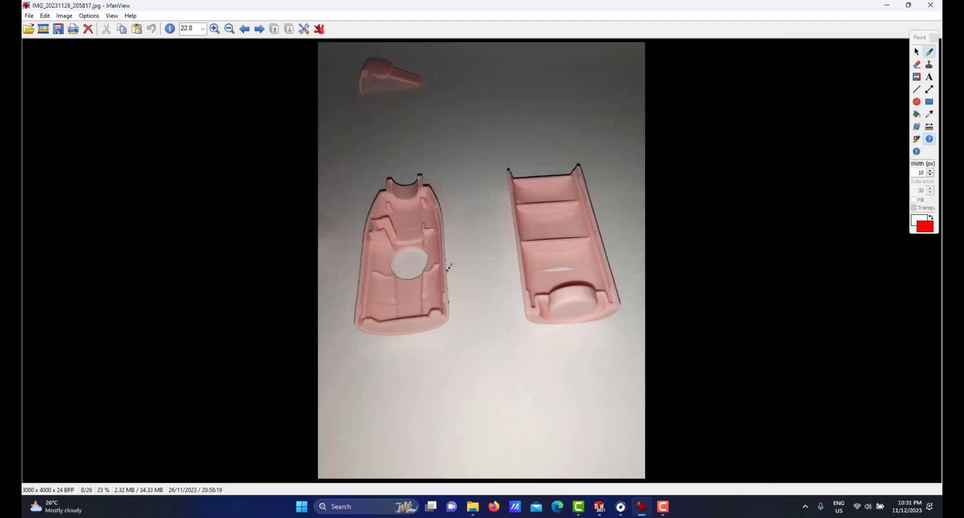
key(BackSpace)
key(BackSpace)
key(BackSpace)
key(BackSpace)
key(BackSpace)
key(BackSpace)
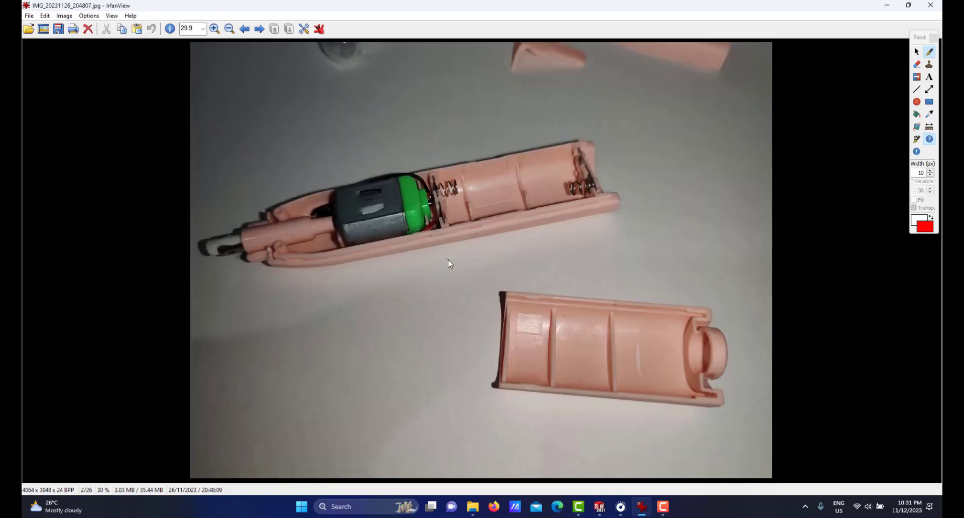
key(BackSpace)
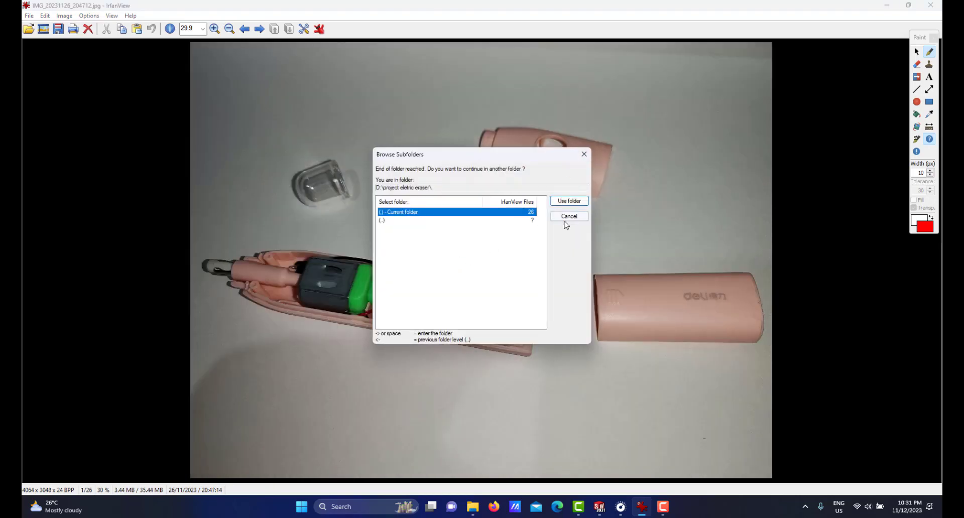
click(569, 216)
key(space)
key(space)
key(space)
key(space)
key(space)
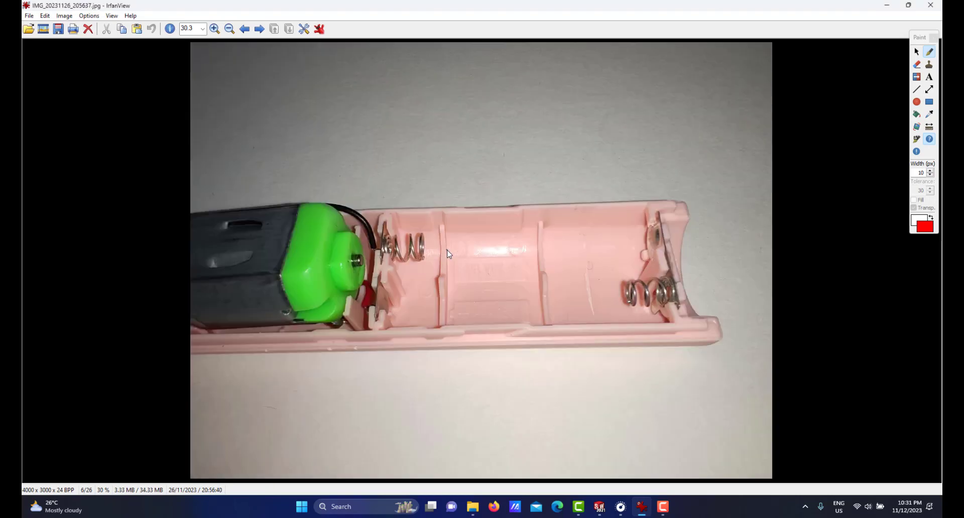
key(space)
key(space)
key(space)
key(space)
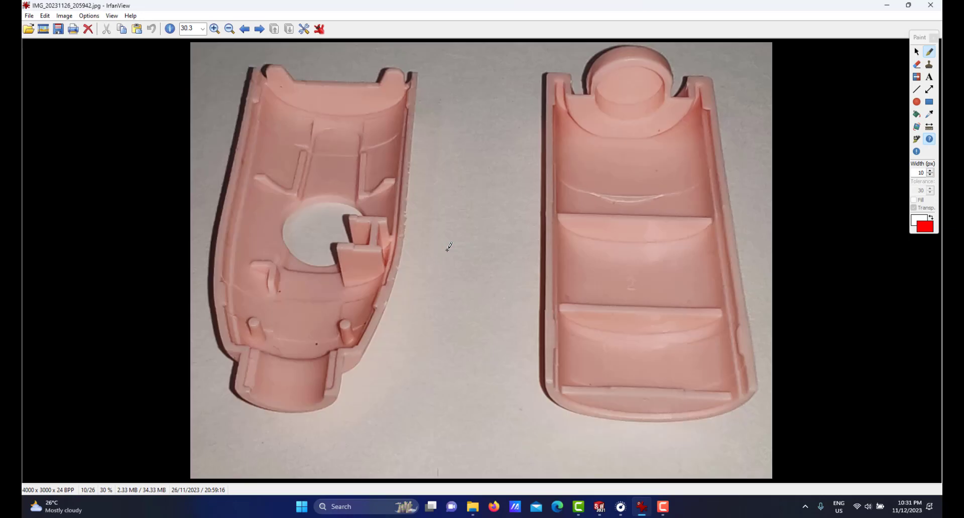
key(space)
key(space)
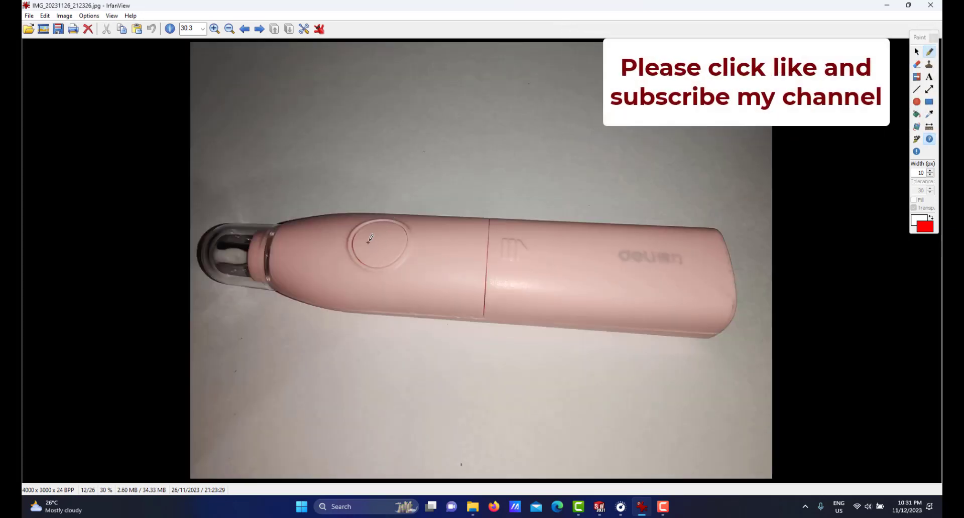
Draw a red circle around the eraser's round button on the assembled-eraser photo
mouse_move(391, 224)
mouse_down()
mouse_move(353, 235)
mouse_move(352, 258)
mouse_move(388, 270)
mouse_move(412, 242)
mouse_move(366, 258)
mouse_move(378, 236)
mouse_move(389, 261)
mouse_up()
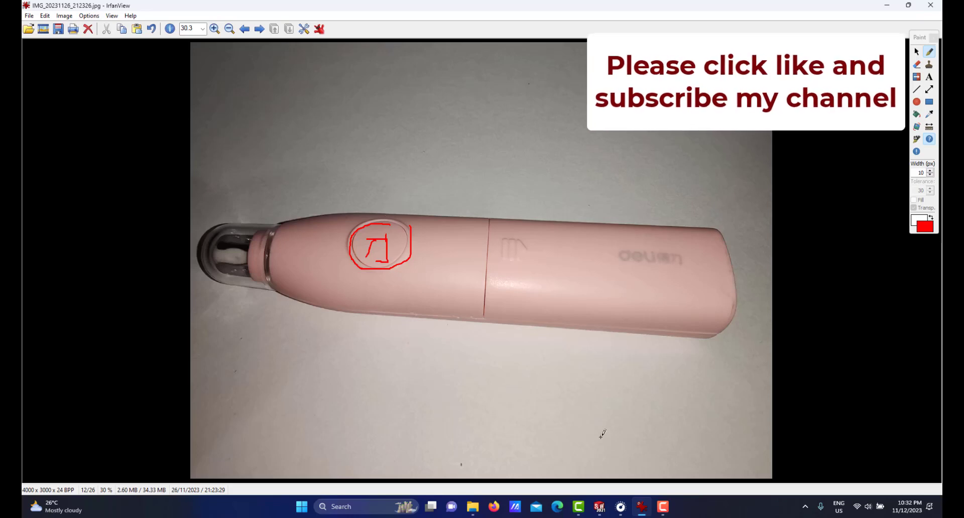
Bring bottom casing1.SLDPRT back up and orbit and zoom to inspect its ribs and screw bosses
mouse_move(604, 508)
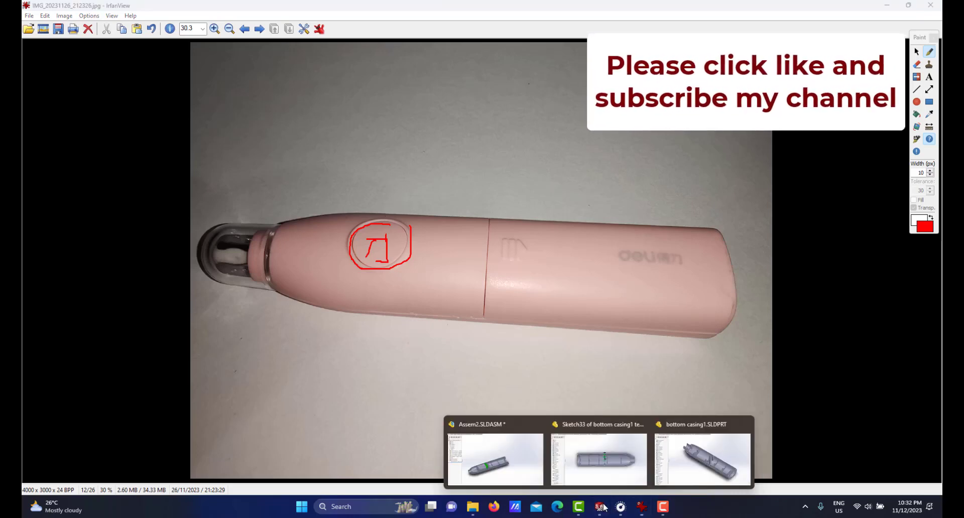
click(703, 455)
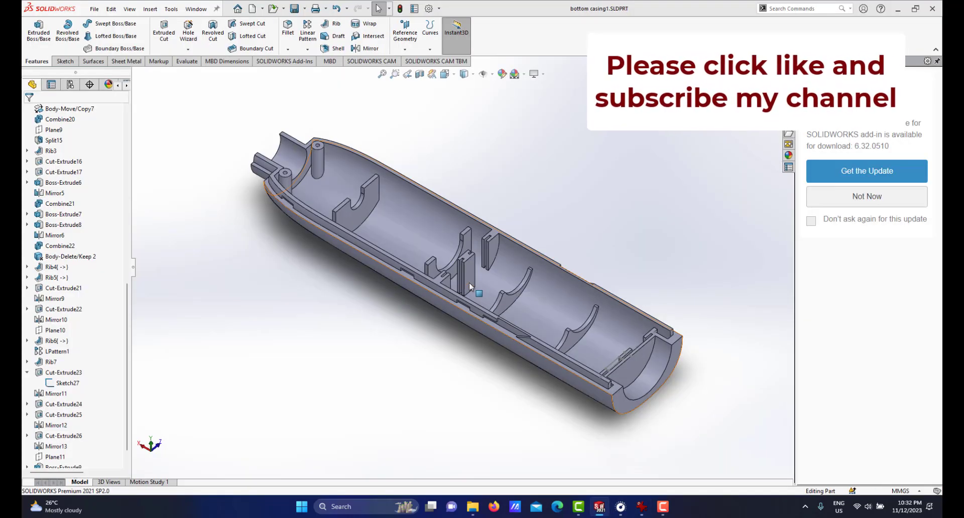
middle_drag(471, 287, 431, 200)
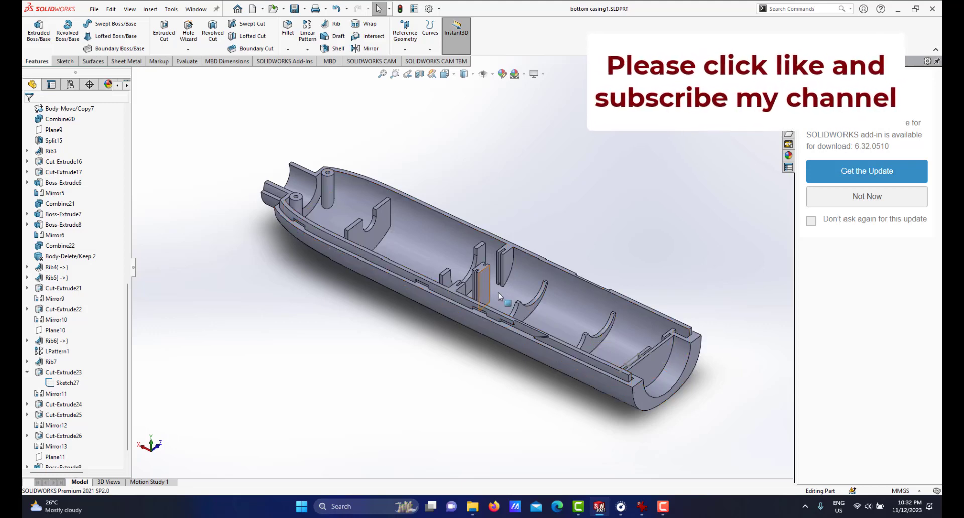
scroll(481, 240, up, 2)
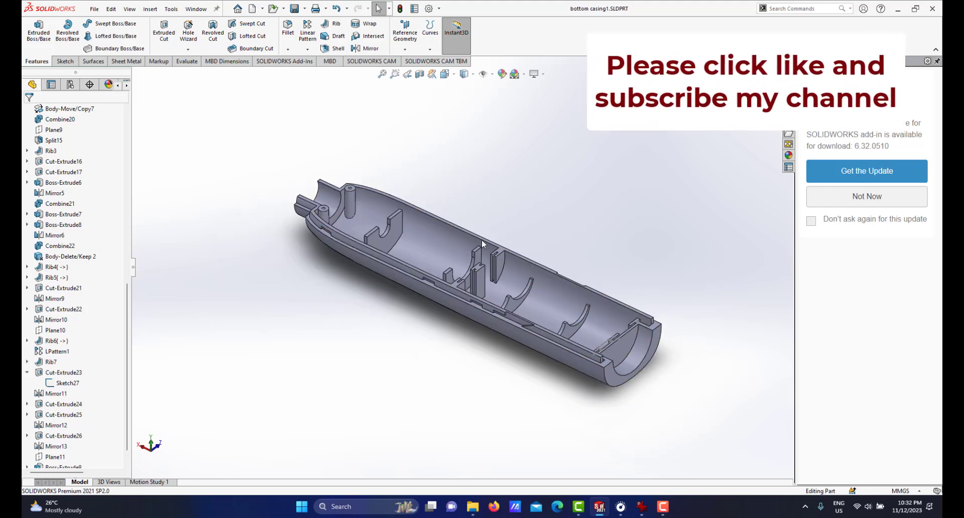
scroll(481, 240, down, 2)
scroll(482, 266, up, 1)
scroll(484, 282, down, 1)
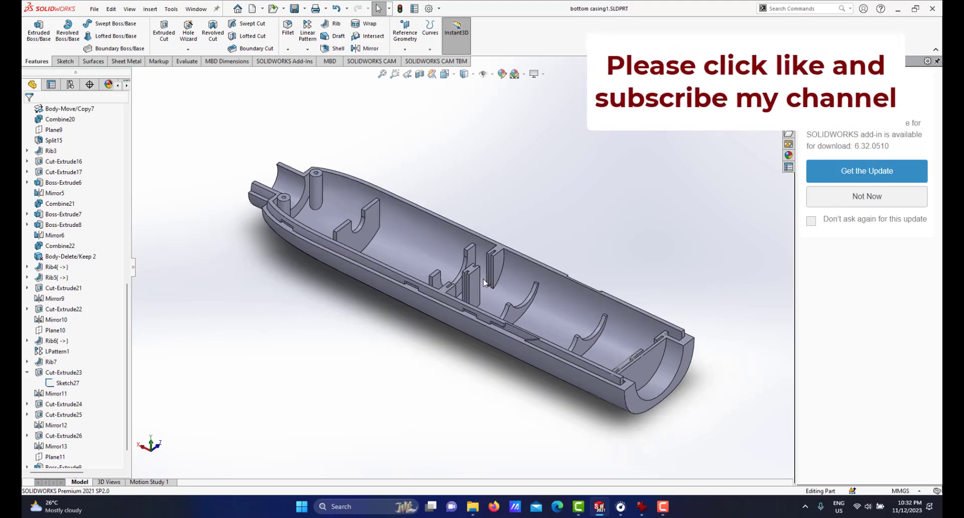